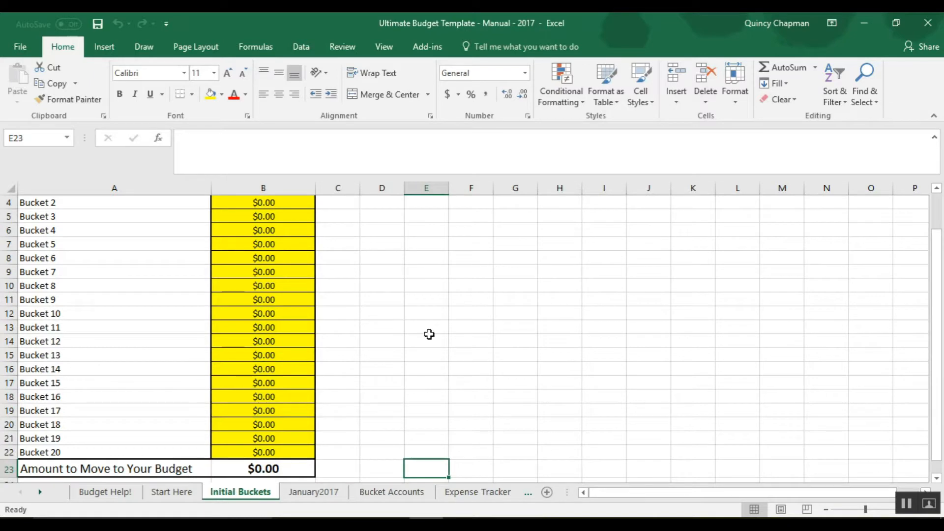
Step: Insert a blank row directly below Bucket 20 in the bucket list on the Start Here sheet
click(173, 492)
scroll(113, 388, down, 4)
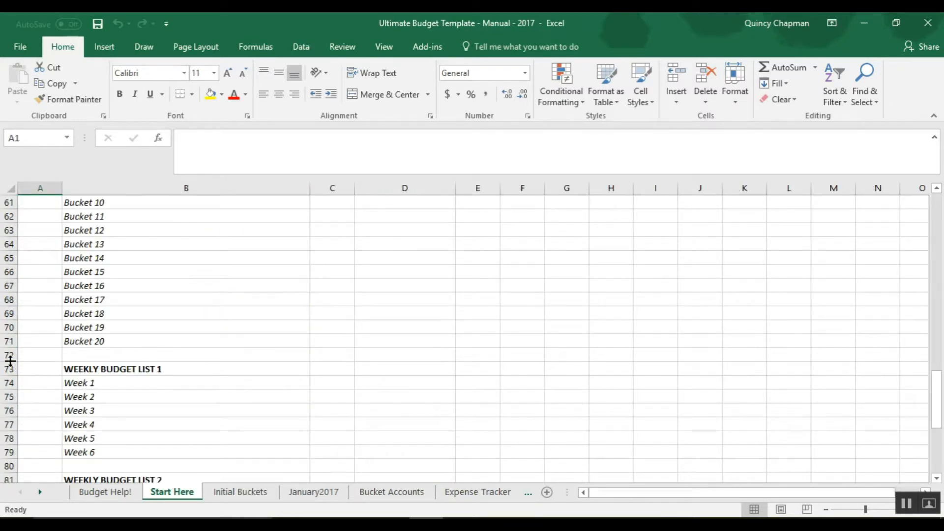
right_click(4, 354)
click(45, 261)
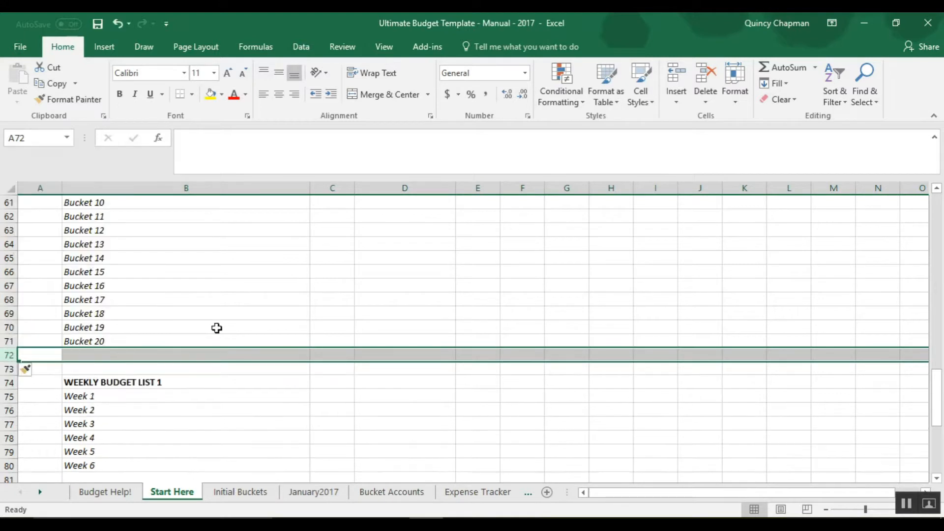
click(242, 423)
Step: Enter "Bucket 21" in cell B72, below Bucket 20 in the Start Here list
click(129, 357)
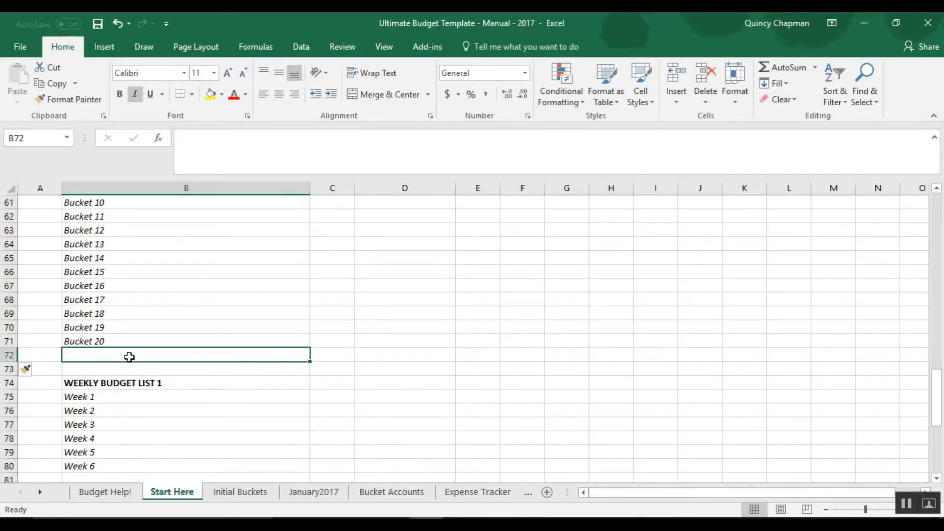
text(Bu)
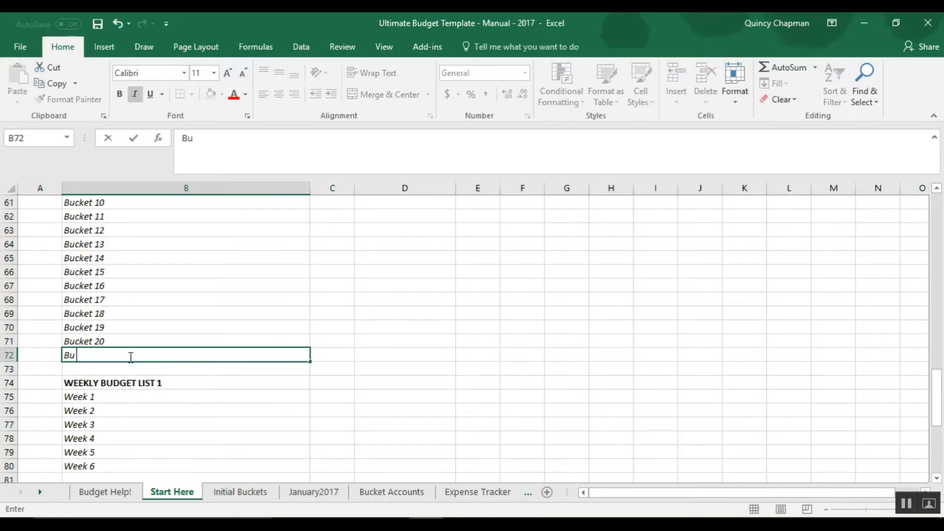
text(cket 21)
key(Return)
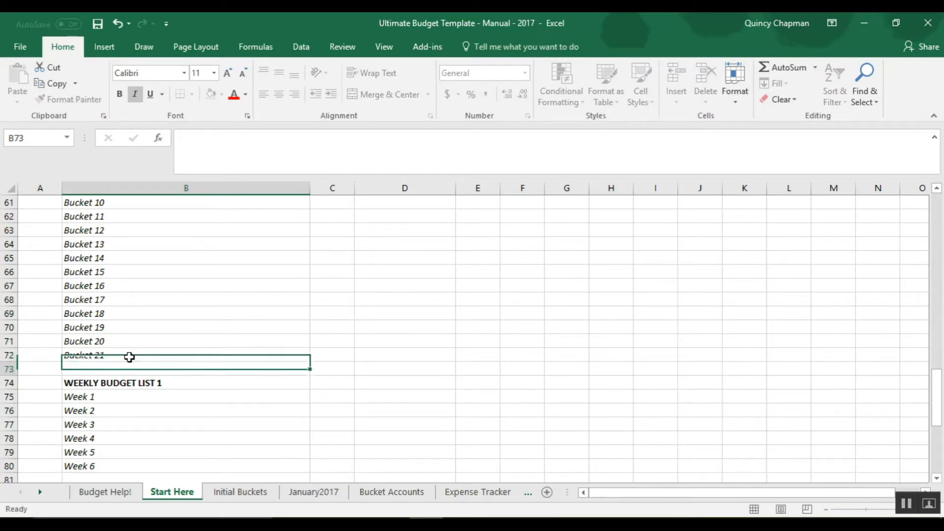
Step: Check which Start Here cell the Bucket 20 label on the Initial Buckets sheet refers to
click(232, 493)
scroll(98, 388, down, 4)
scroll(98, 345, up, 1)
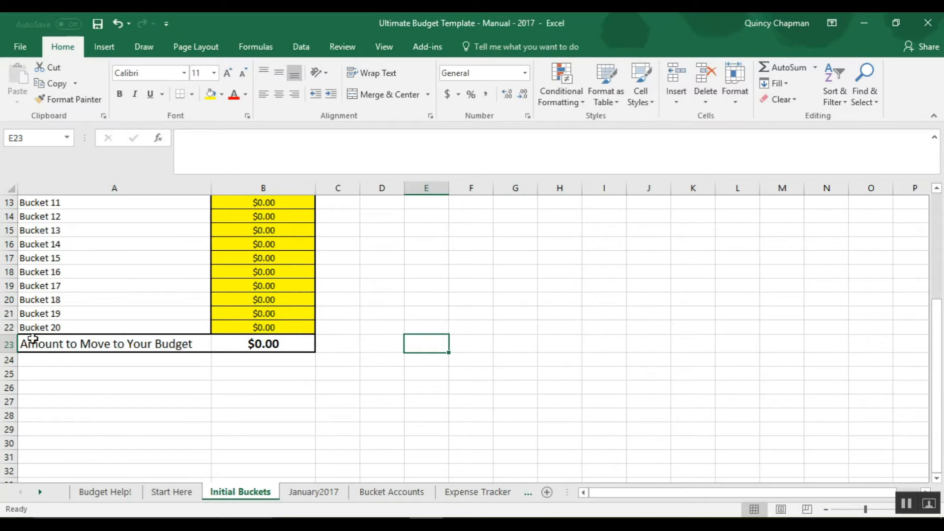
click(47, 328)
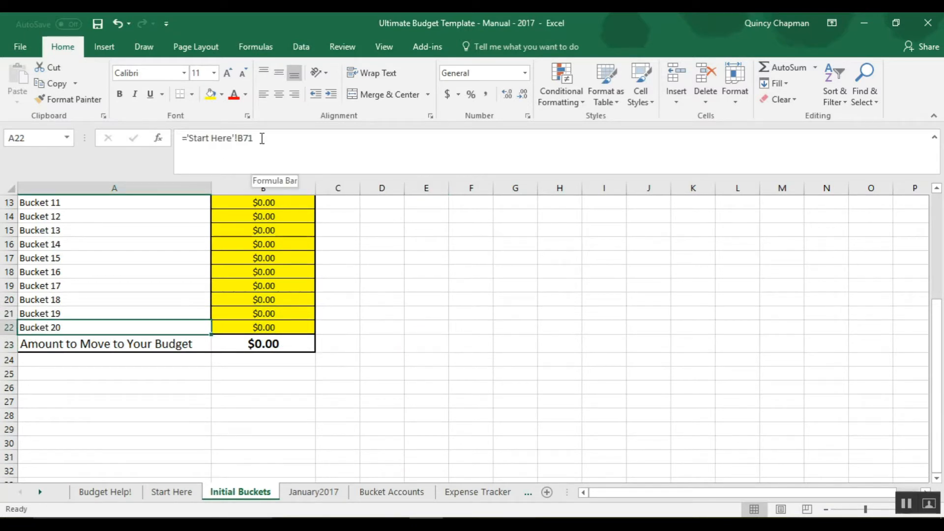
click(170, 492)
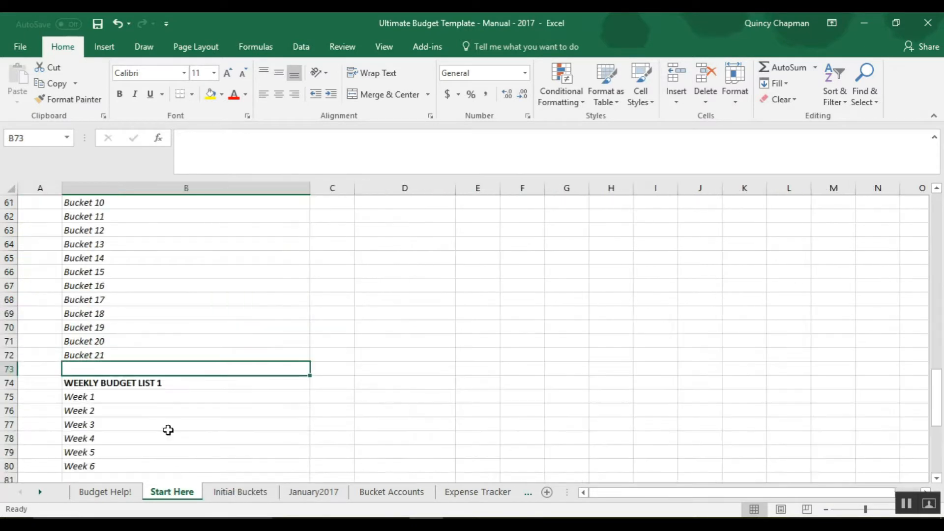
click(93, 343)
Step: Insert a row on the Initial Buckets sheet between Bucket 20 and the Amount to Move to Your Budget row
click(239, 492)
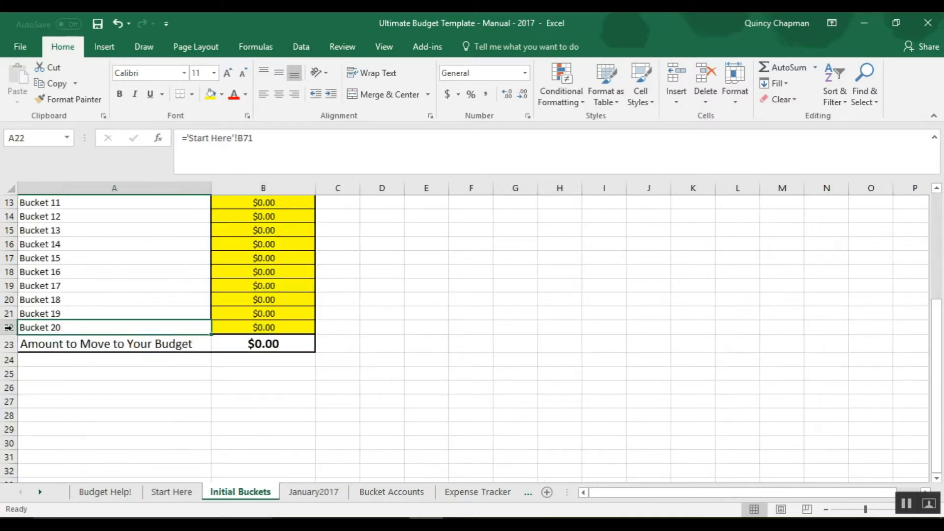
right_click(9, 344)
click(47, 231)
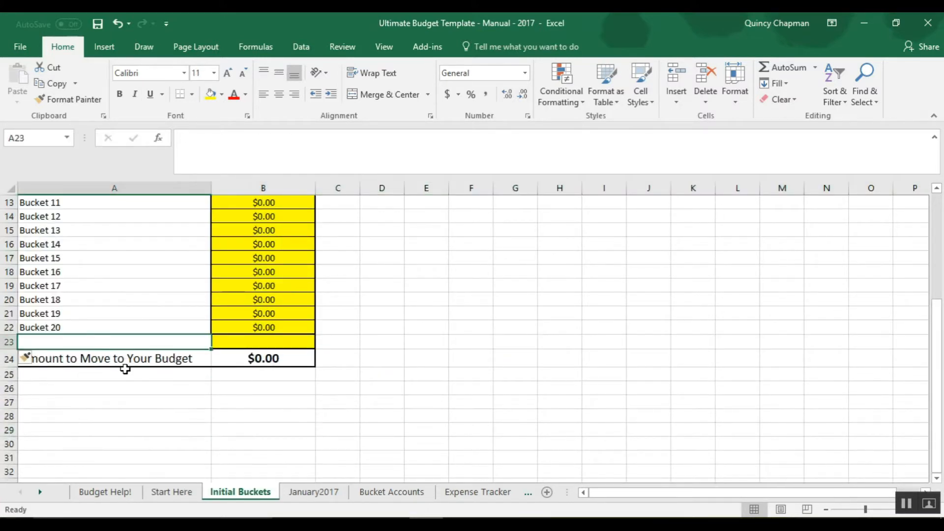
Step: Link cell A23 on Initial Buckets to the Bucket 21 name with the formula ='Start Here'!B72
text(=)
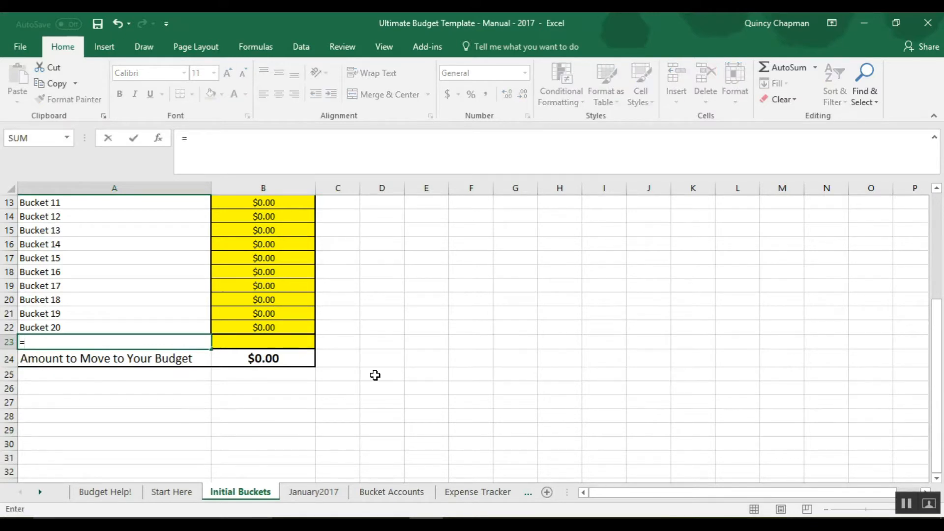
click(165, 493)
click(85, 356)
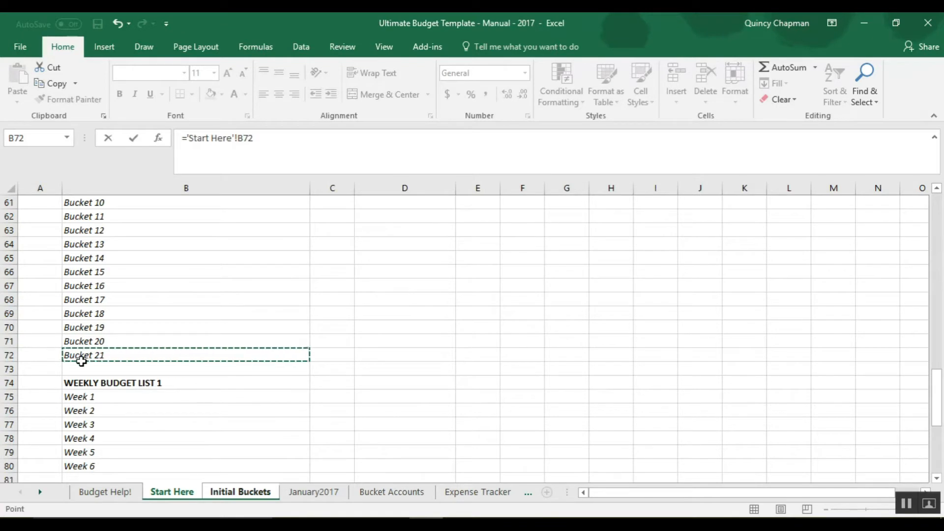
key(Return)
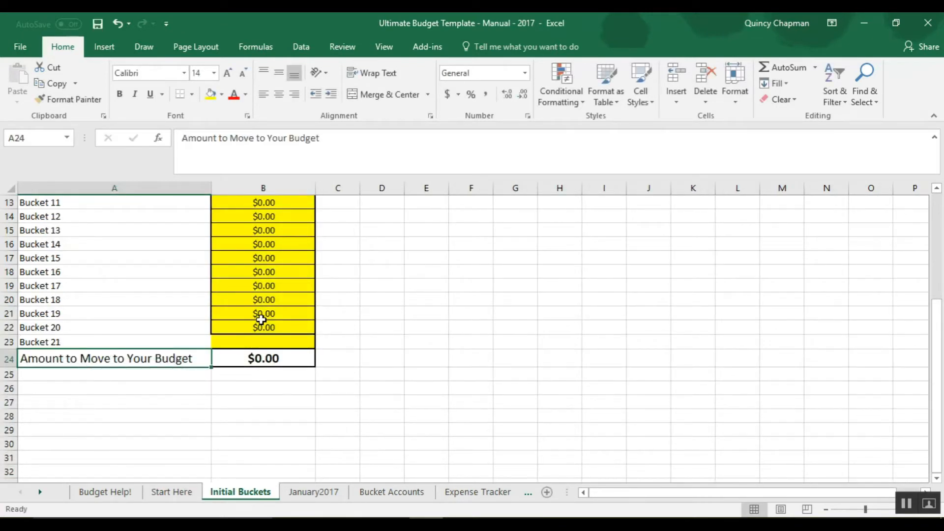
Step: Try to copy the format of Bucket 19's amount cell onto Bucket 20's amount cell with Format Painter
click(249, 315)
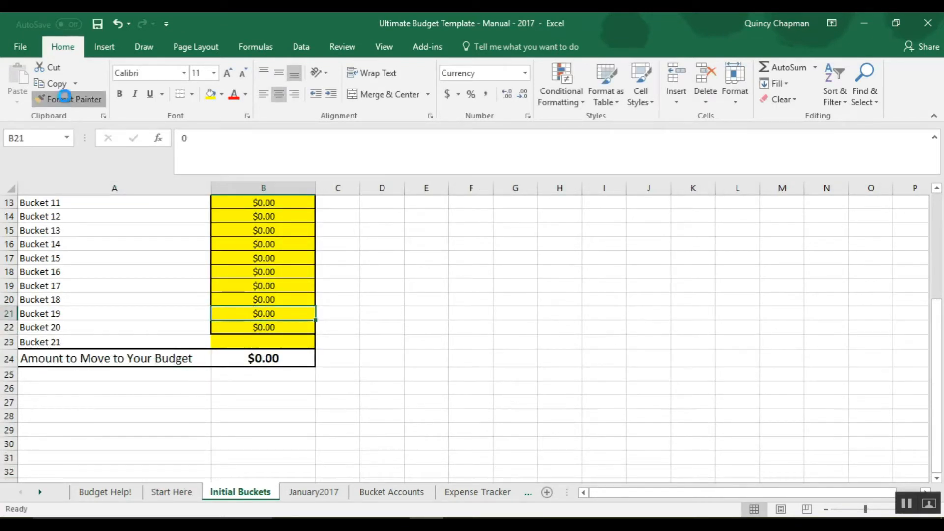
click(60, 99)
click(258, 327)
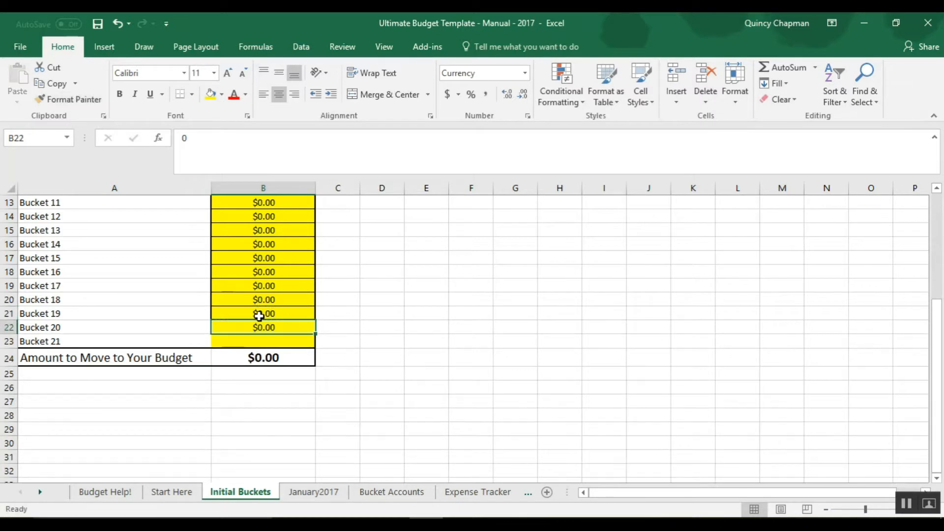
click(366, 340)
click(246, 312)
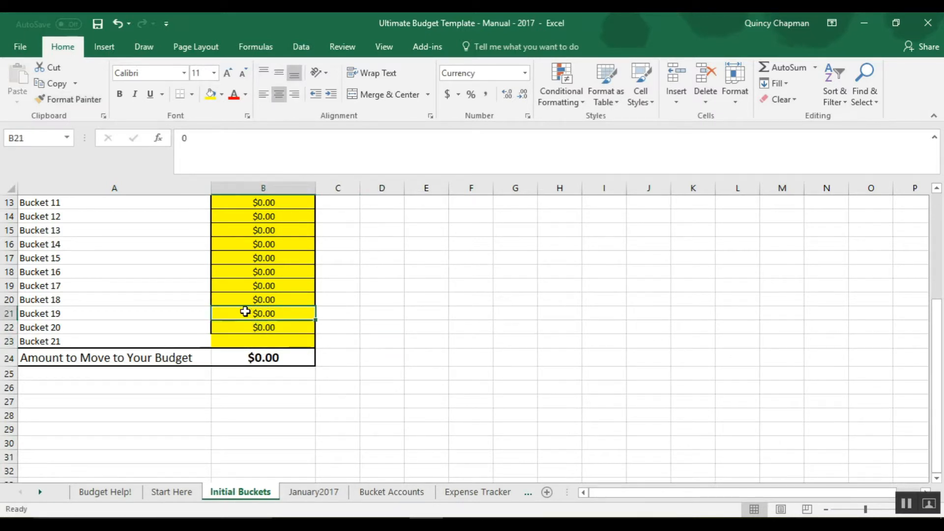
click(73, 101)
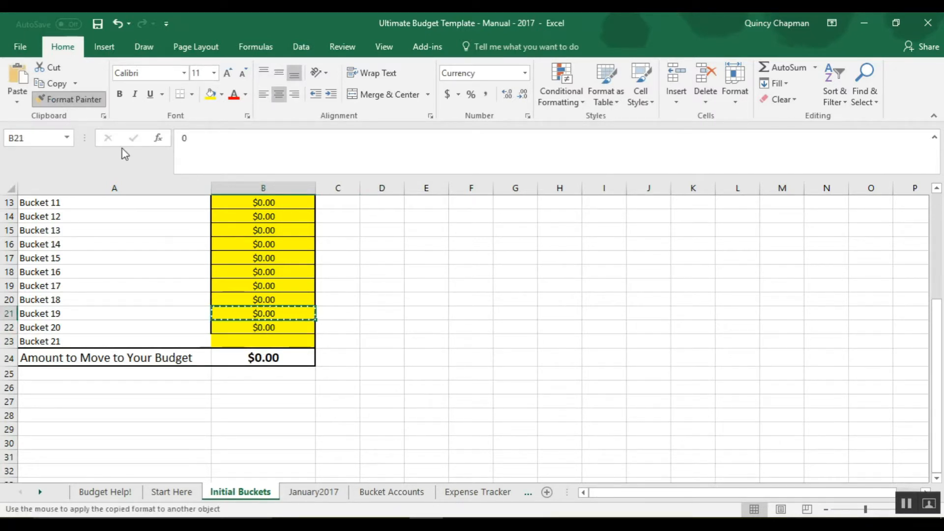
click(288, 311)
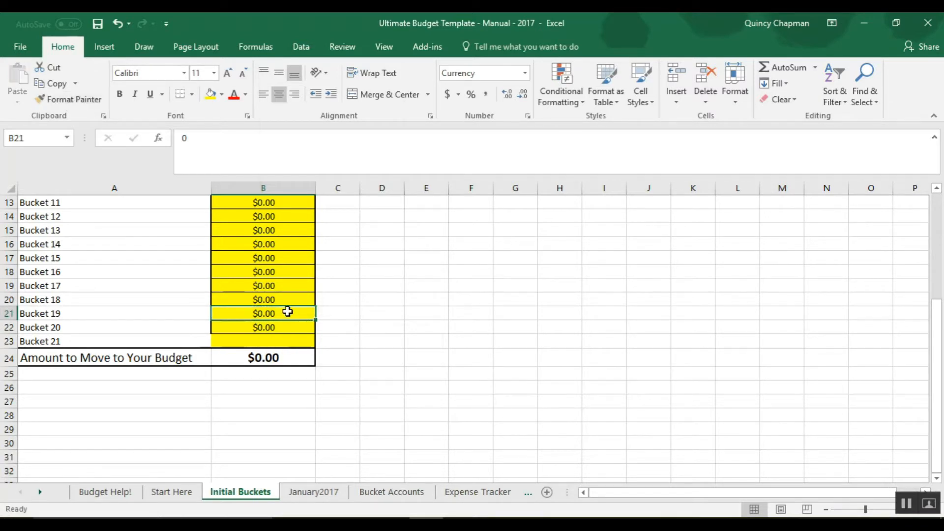
click(246, 331)
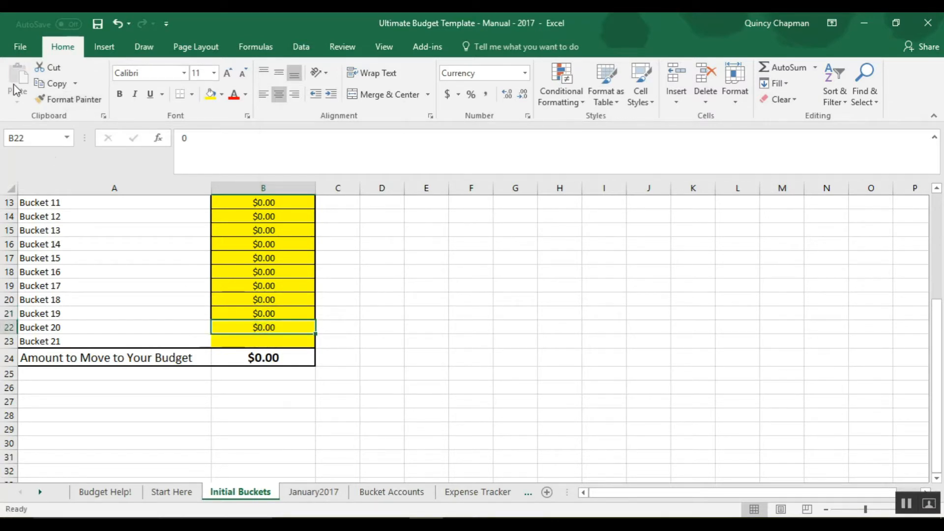
click(106, 48)
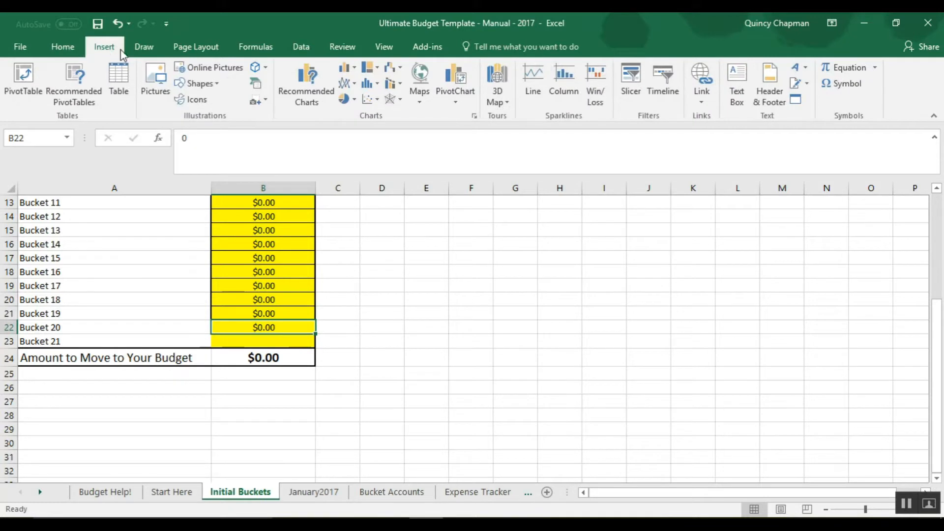
Step: Undo the format painting around the Bucket 20 amount cell and clear the copy selection
click(117, 23)
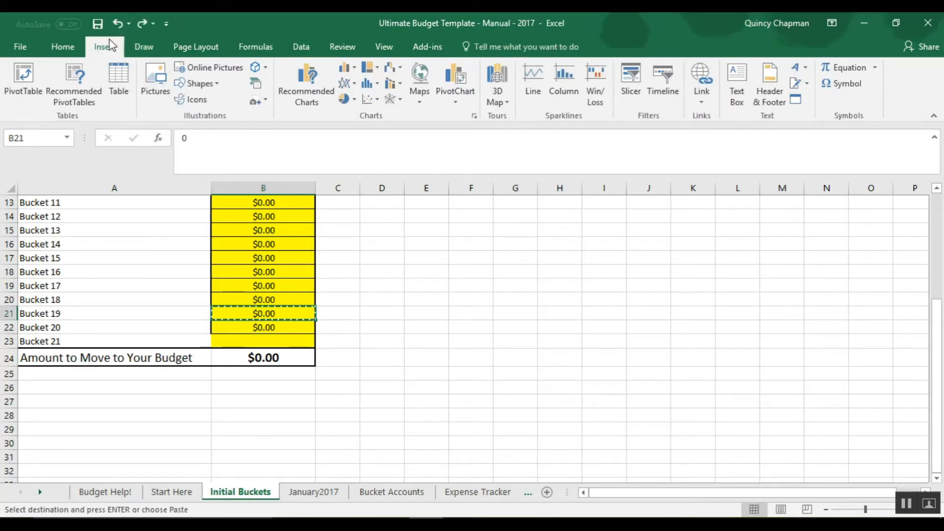
click(118, 24)
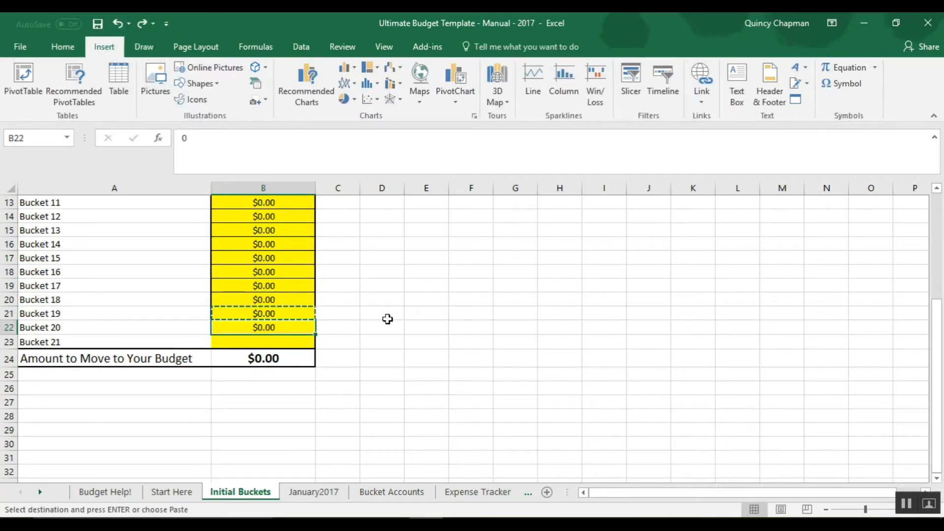
click(424, 345)
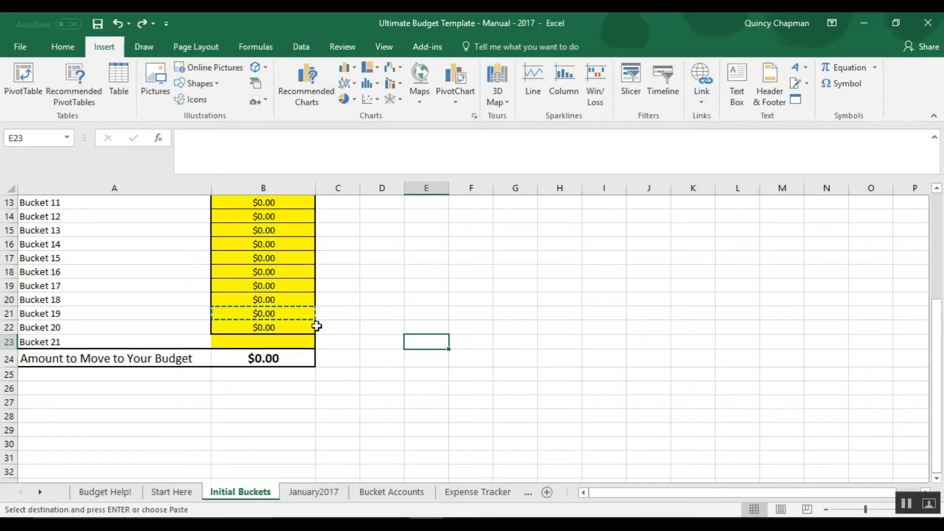
key(Left)
key(Escape)
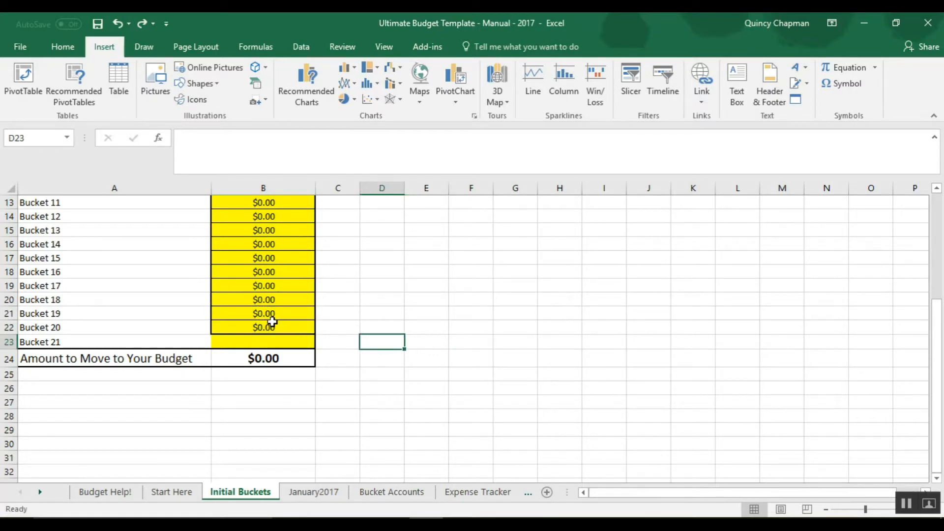
Step: Try to paint the format of the empty cell D23 onto B22, and undo it
click(63, 47)
click(69, 99)
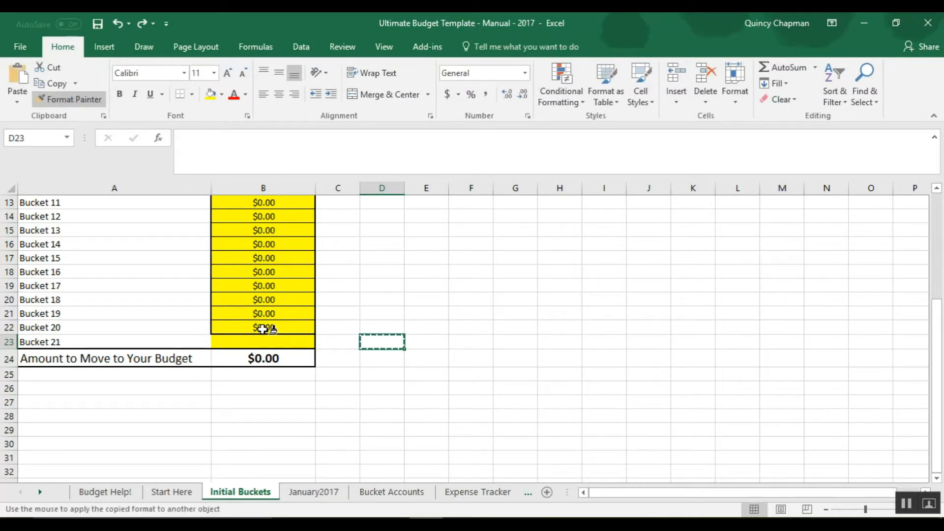
click(263, 329)
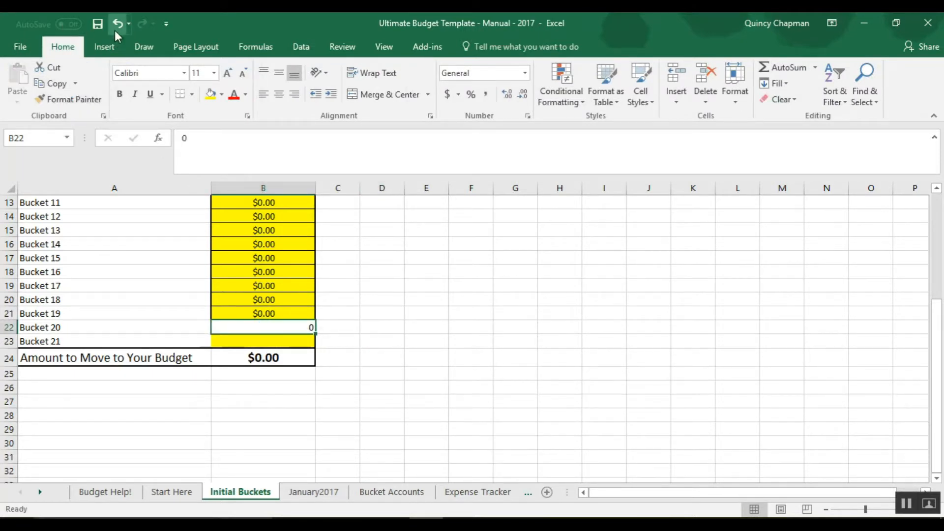
click(117, 25)
Step: Copy the format of Bucket 20's amount cell B22 onto Bucket 21's amount cell B23 with Format Painter
click(271, 347)
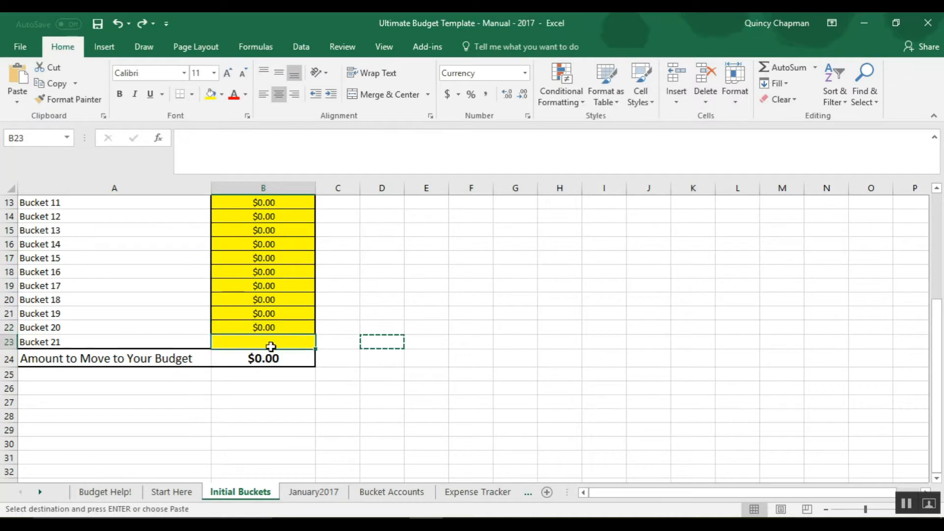
click(270, 329)
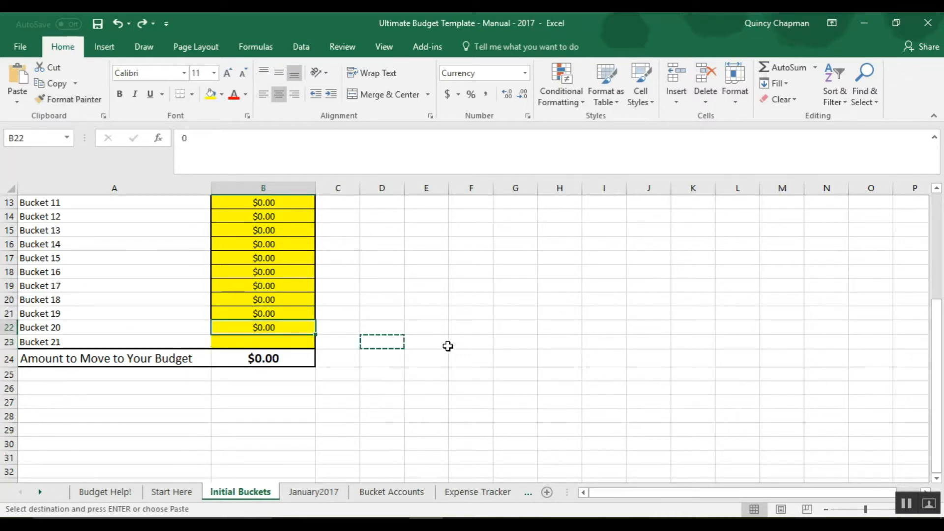
click(79, 99)
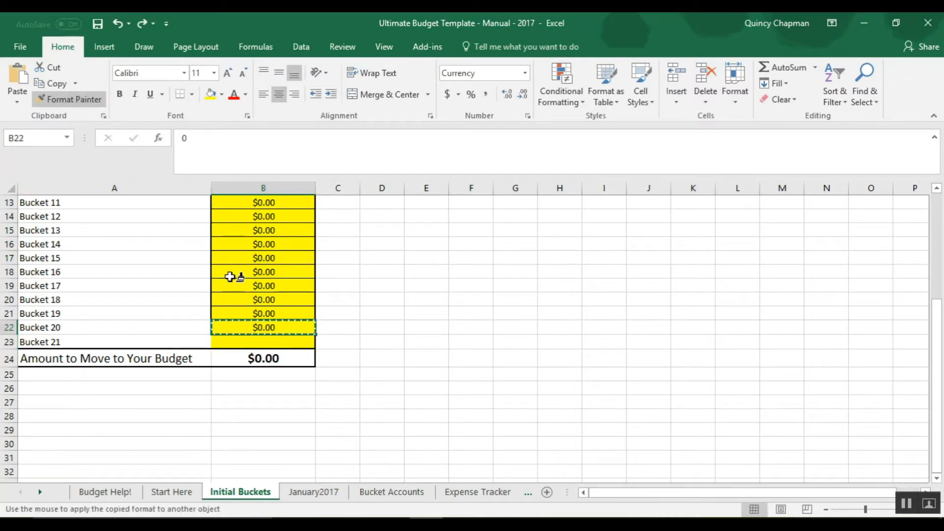
click(260, 343)
click(407, 376)
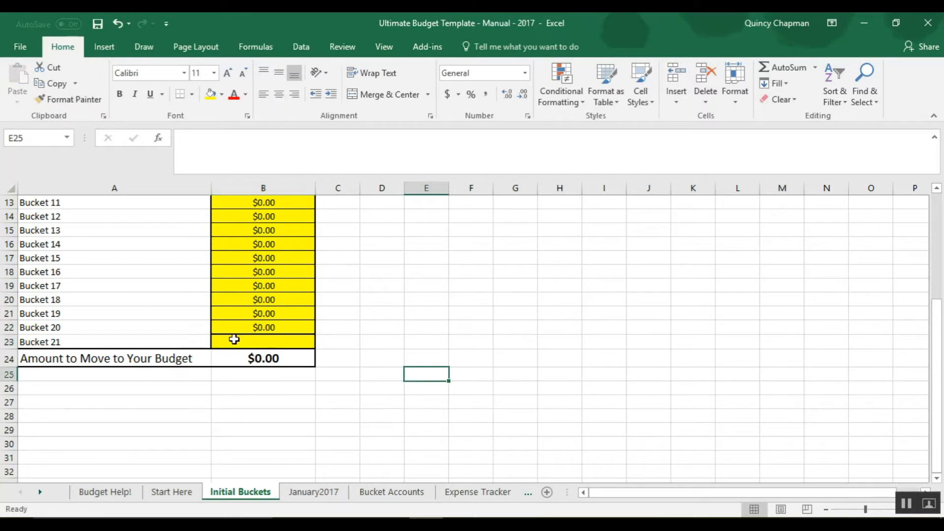
Step: Copy the format of Bucket 19's amount cell B21 onto Bucket 20's amount cell B22 with Format Painter
click(258, 314)
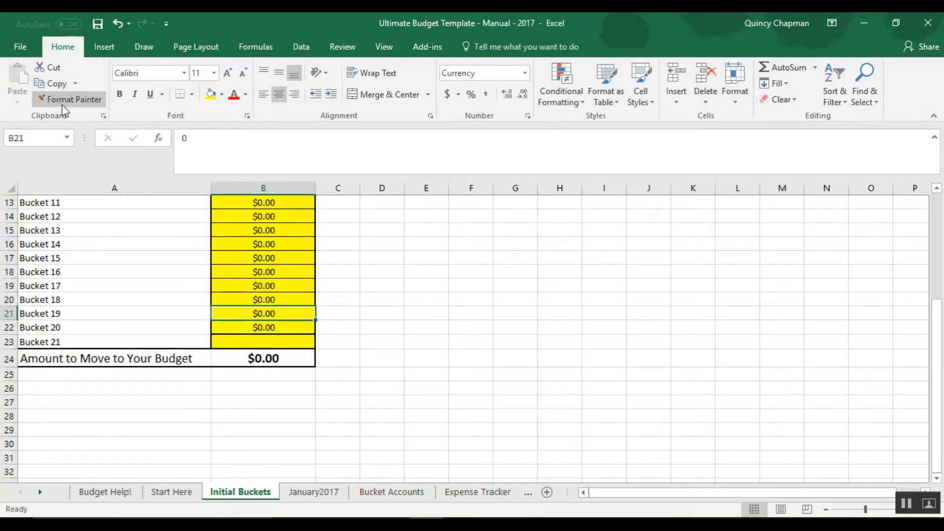
click(64, 98)
click(256, 327)
click(470, 357)
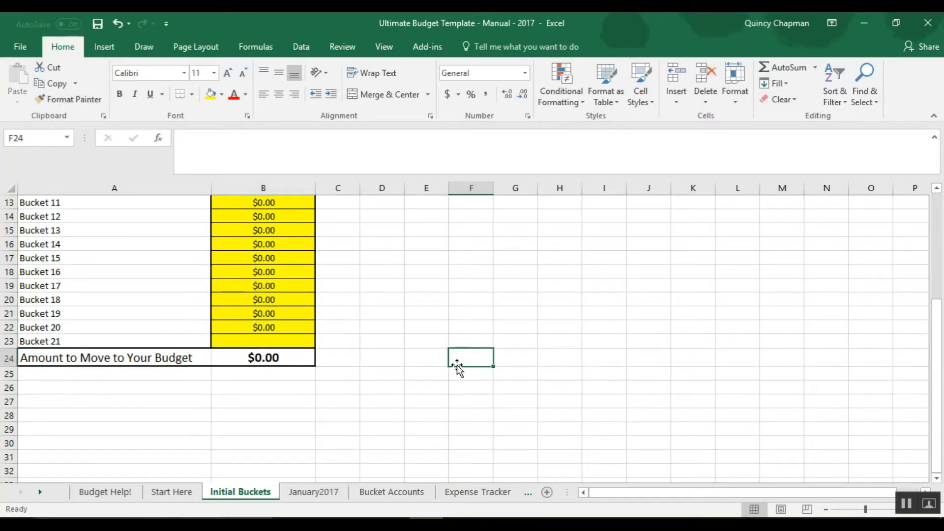
Step: Enter 0 as the initial amount for Bucket 21 in cell B23
click(264, 327)
click(264, 339)
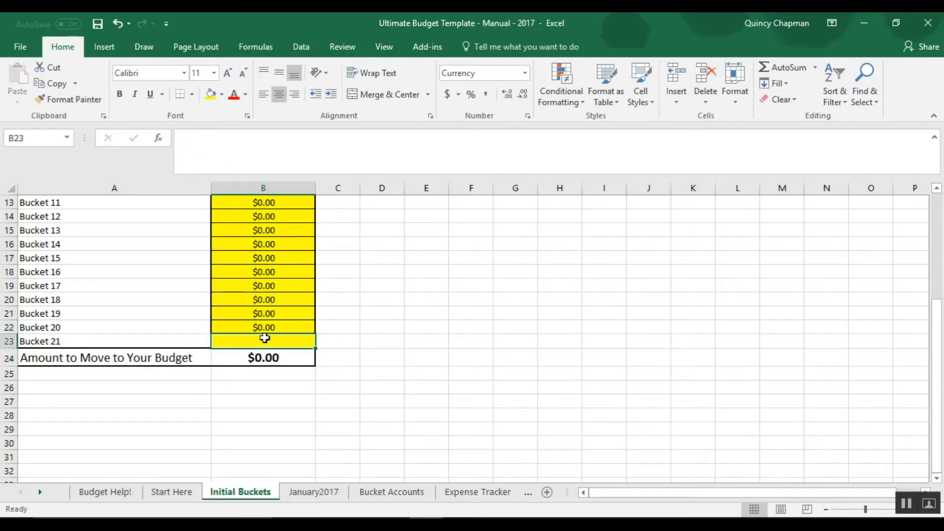
text(0)
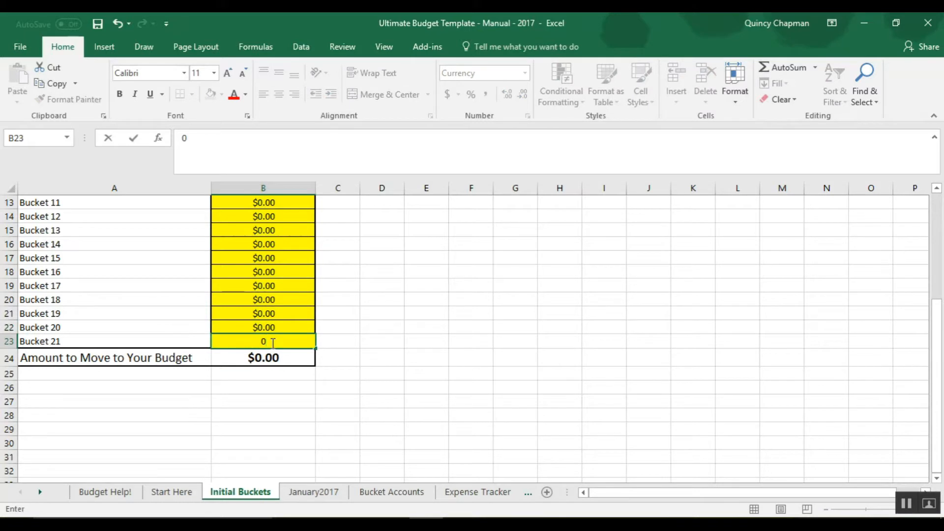
key(Return)
click(413, 341)
Step: Extend the SUM range in the Amount to Move to Your Budget formula in B24 to B3:B23
click(257, 359)
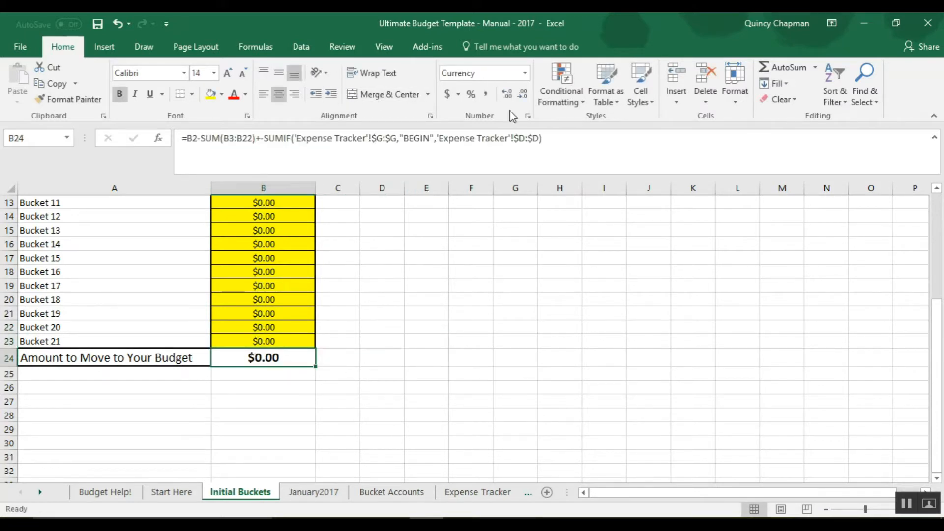
click(564, 148)
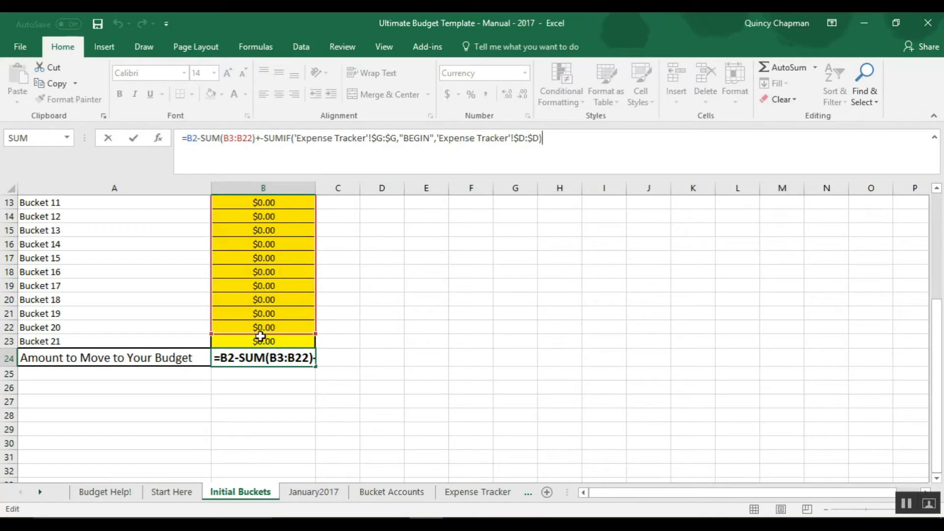
click(252, 138)
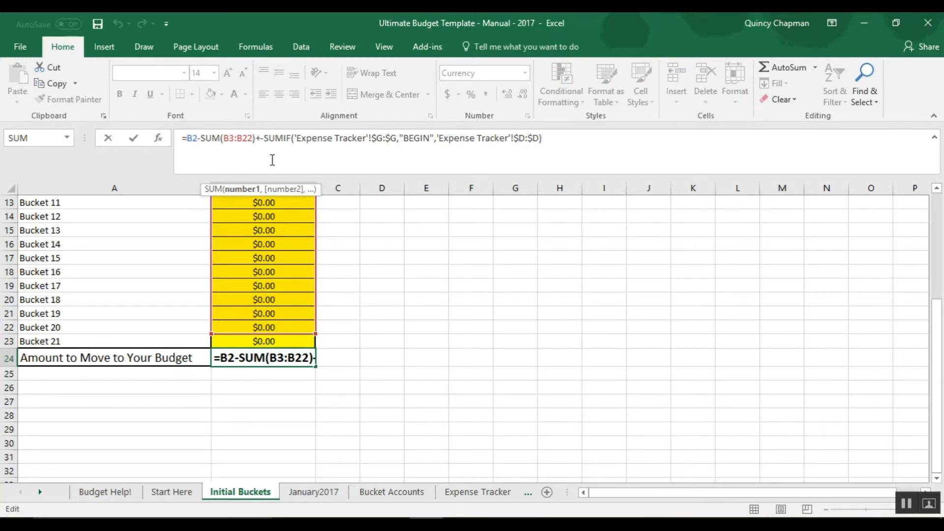
key(BackSpace)
text(3)
key(Return)
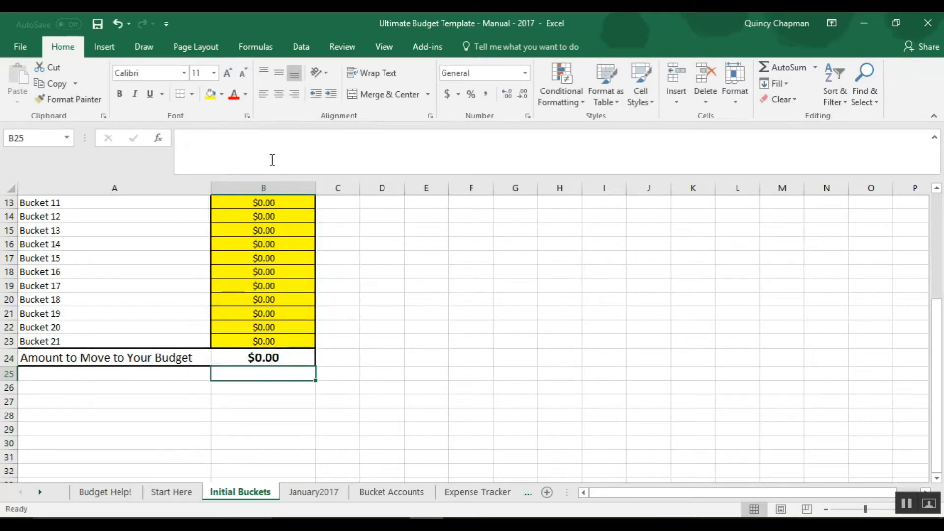
Step: Test the total formula with an amount of 34 for Bucket 21 in cell B23, and reset the amount to 0
scroll(346, 421, up, 1)
click(266, 382)
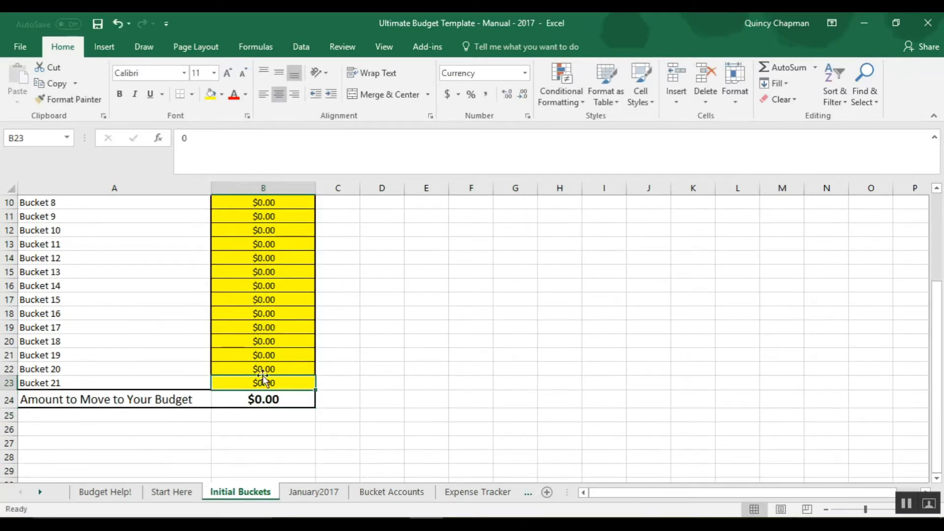
text(34)
key(Return)
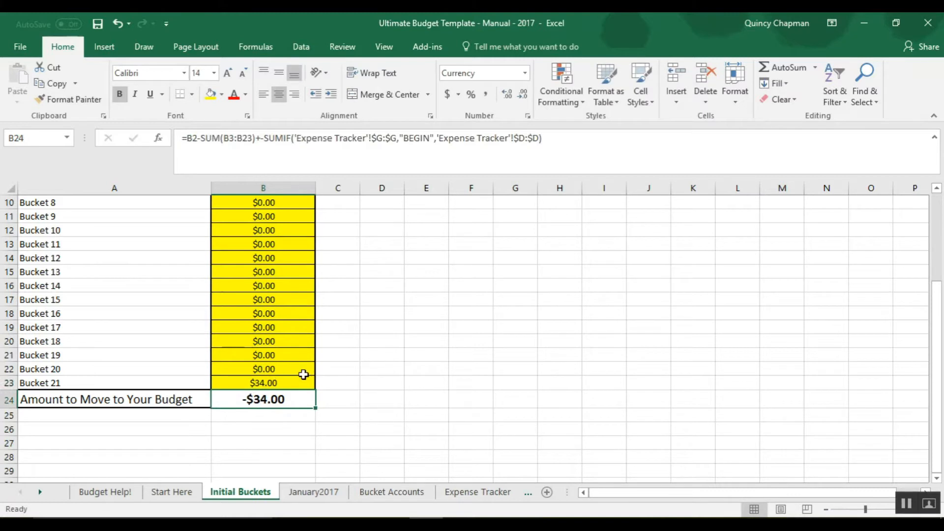
click(285, 382)
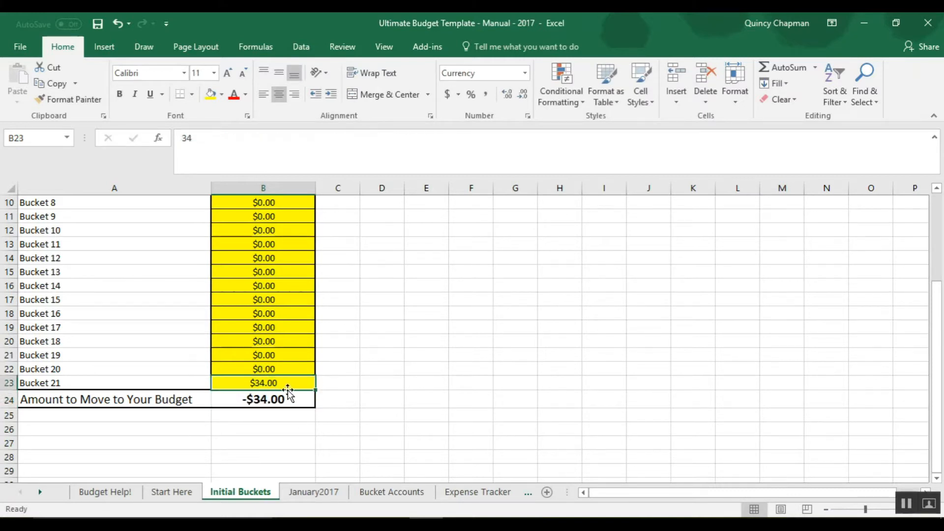
key(Delete)
text(0)
key(Return)
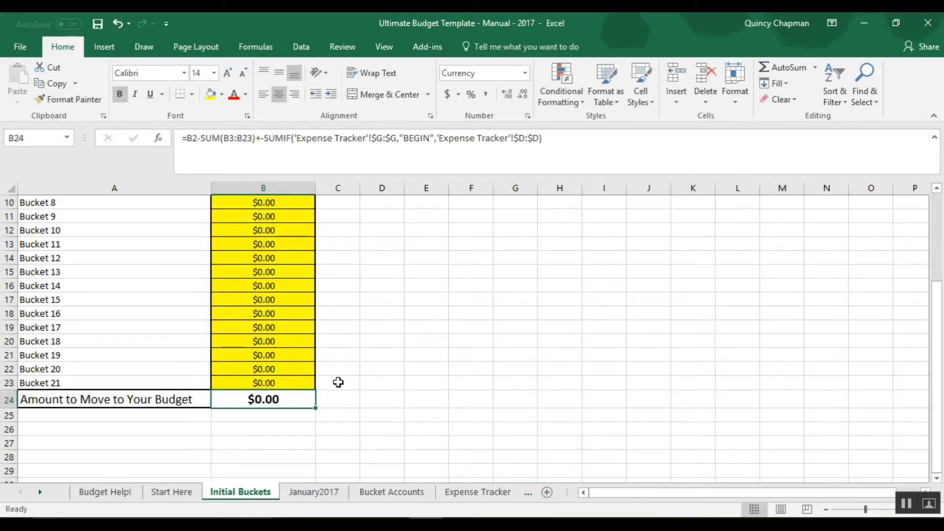
click(393, 398)
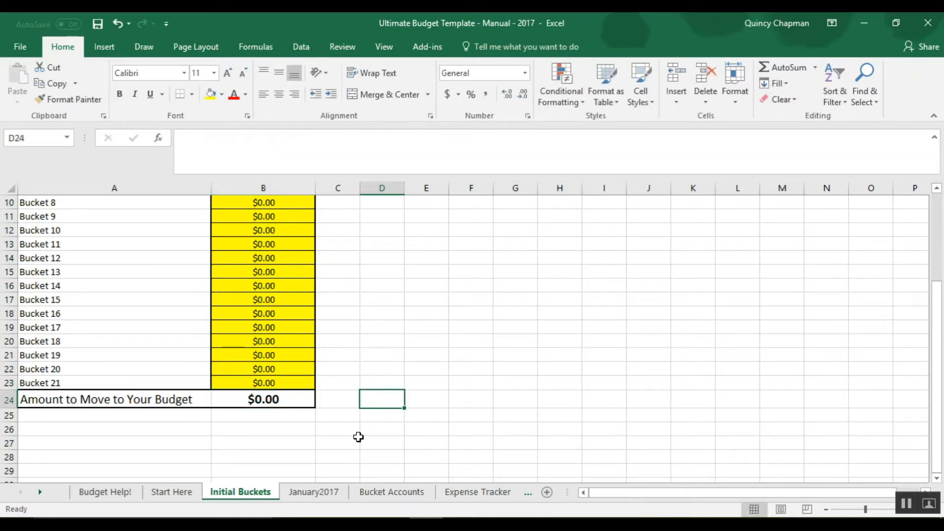
Step: Open the January2017 sheet and expand the Step 3 rows of Household Related Expenses and Bucket Account Expenses
click(316, 492)
scroll(418, 332, down, 1)
scroll(444, 333, up, 1)
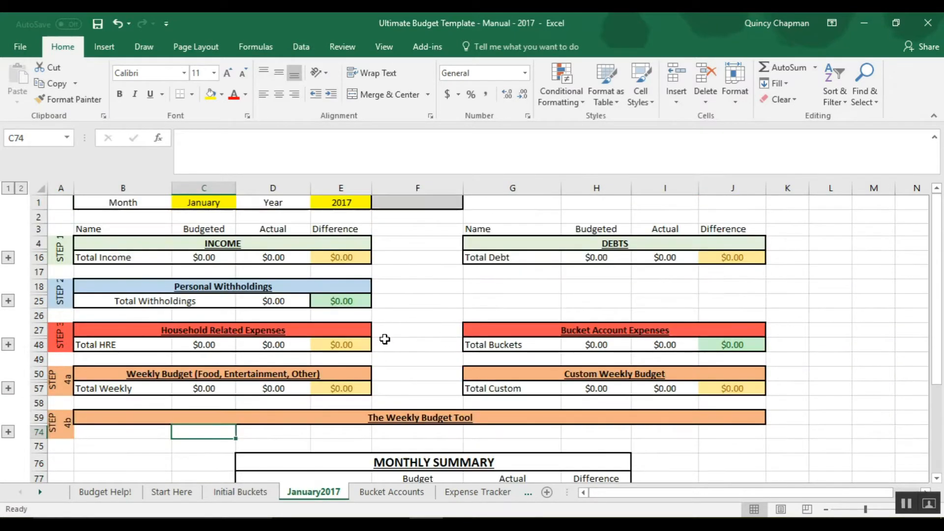
click(8, 344)
scroll(460, 363, down, 10)
scroll(537, 377, up, 9)
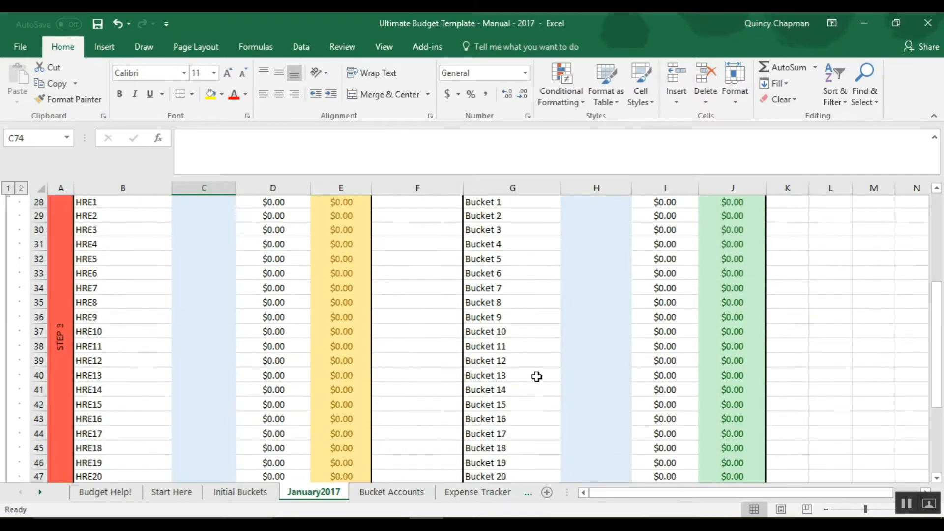
scroll(500, 260, down, 7)
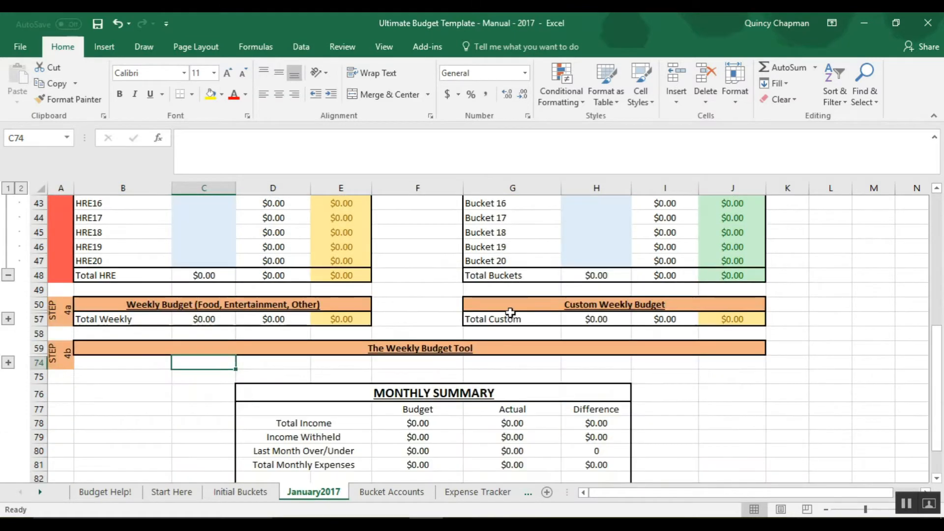
drag(471, 264, 733, 268)
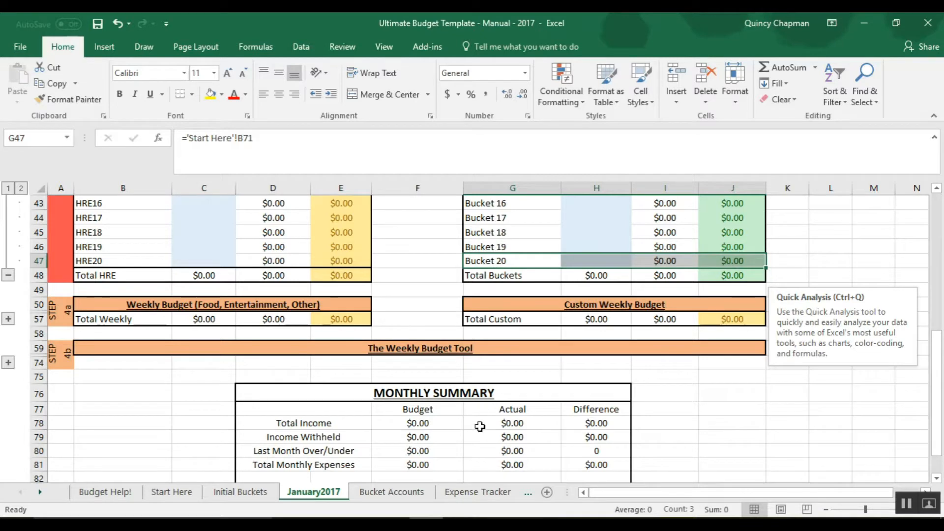
scroll(477, 423, down, 2)
scroll(538, 387, up, 3)
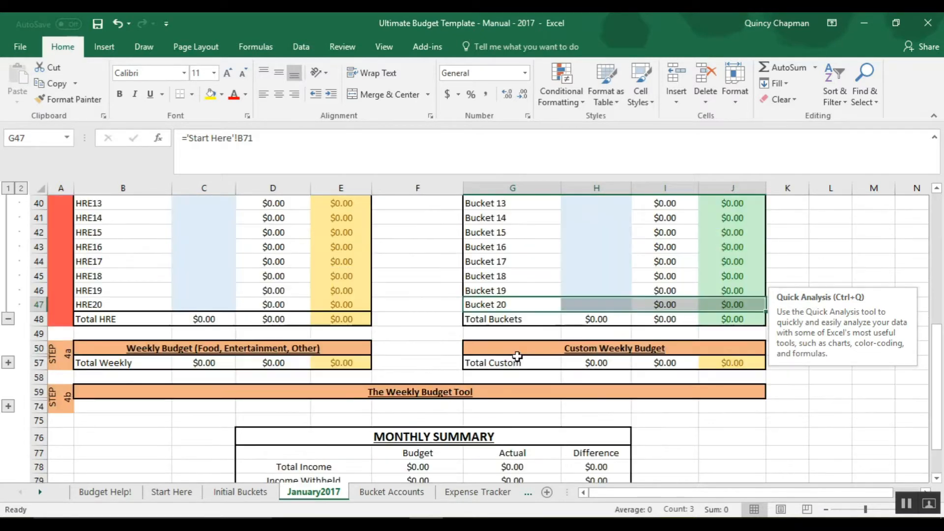
scroll(252, 329, up, 1)
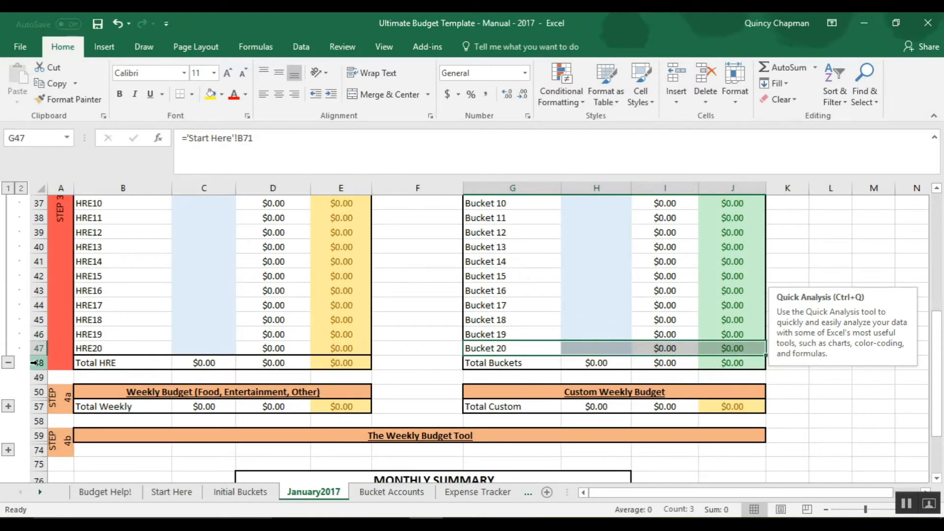
right_click(35, 363)
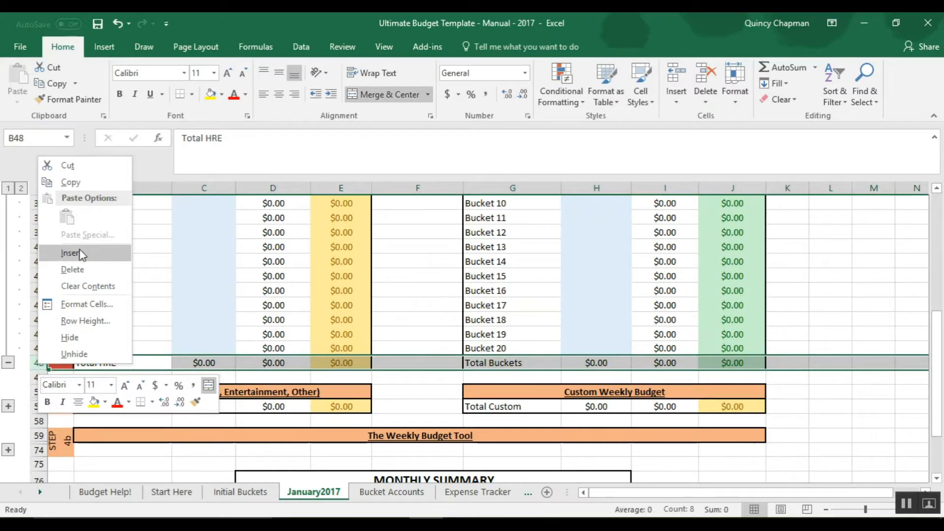
key(Escape)
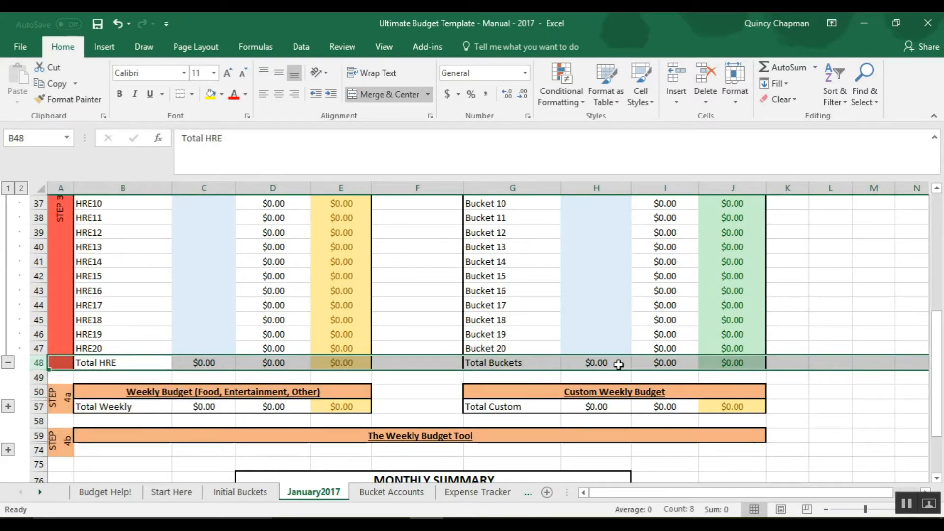
scroll(106, 332, up, 6)
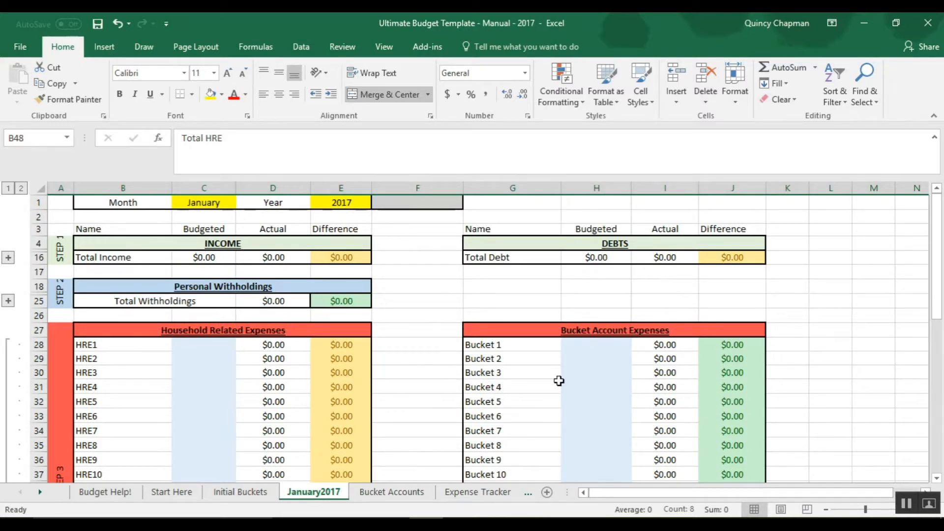
scroll(250, 358, down, 3)
scroll(249, 380, down, 4)
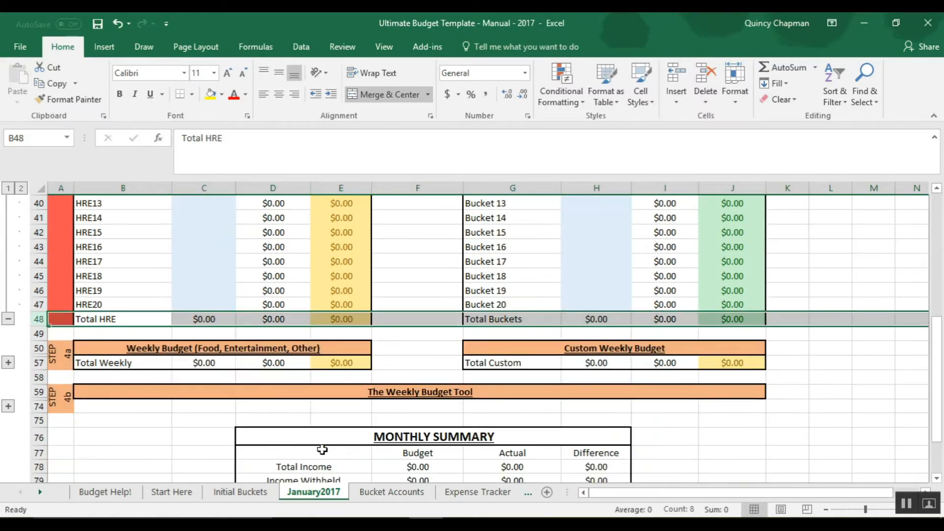
Step: Insert a blank row 48 above the Total HRE and Total Buckets row
right_click(51, 319)
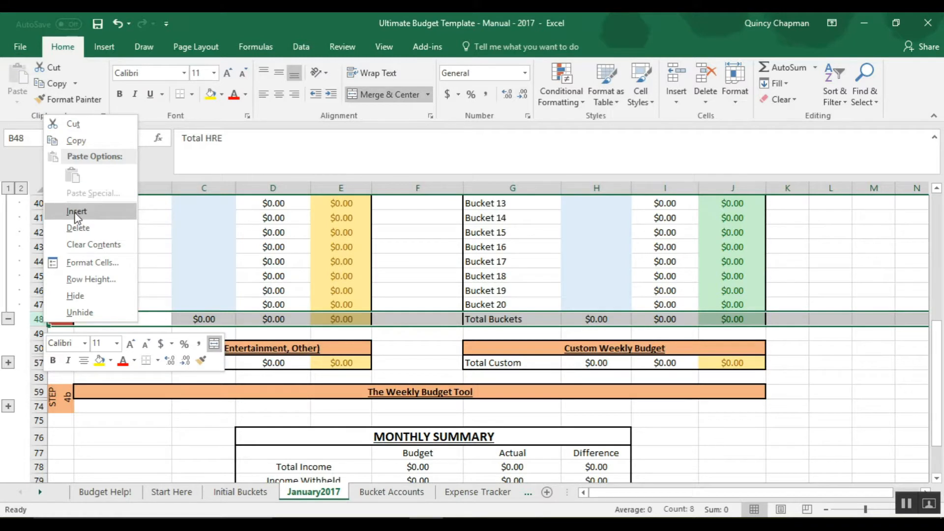
click(76, 212)
click(125, 305)
click(521, 290)
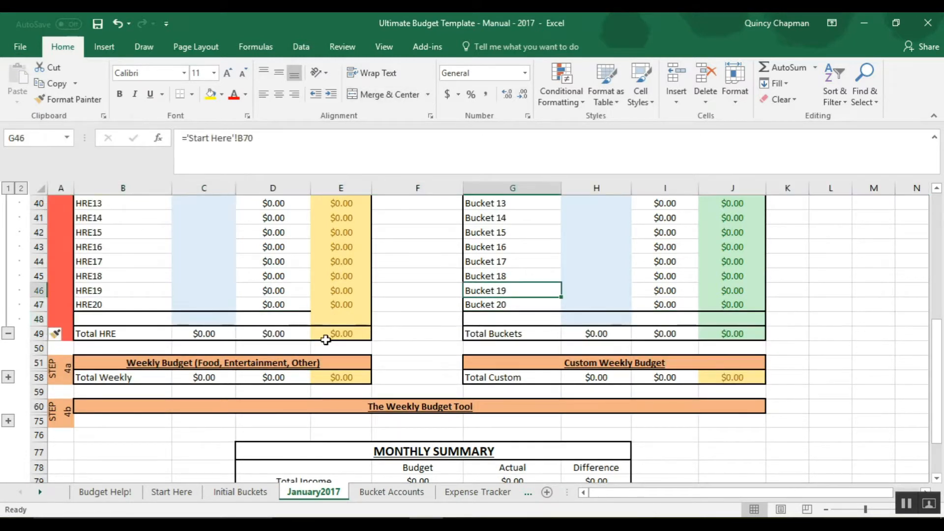
Step: Copy the format of the Bucket 20 row G47:J47 onto the new bucket row 48 with Format Painter
scroll(326, 339, up, 1)
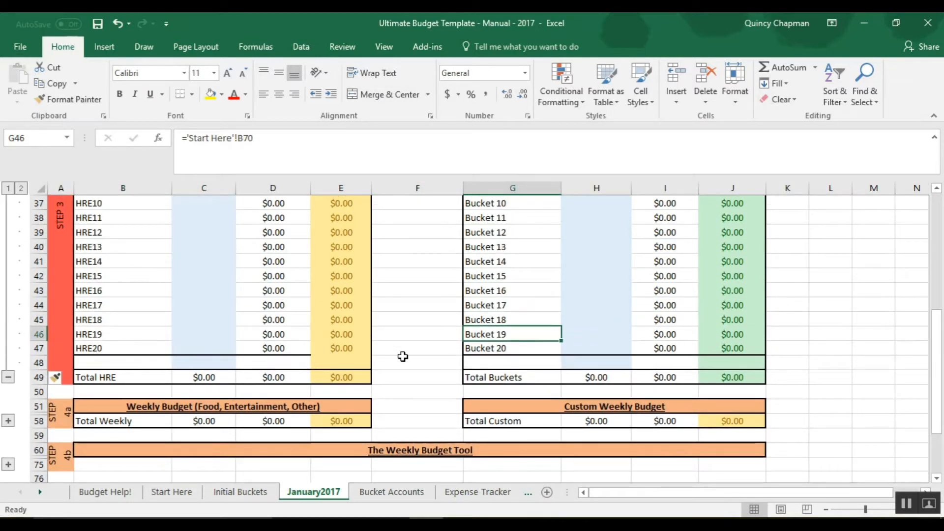
drag(472, 354, 748, 352)
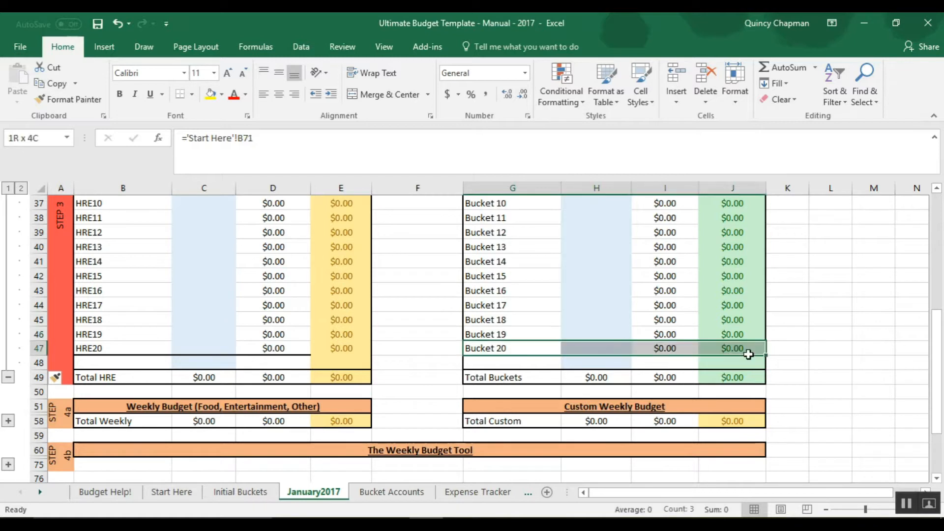
click(68, 102)
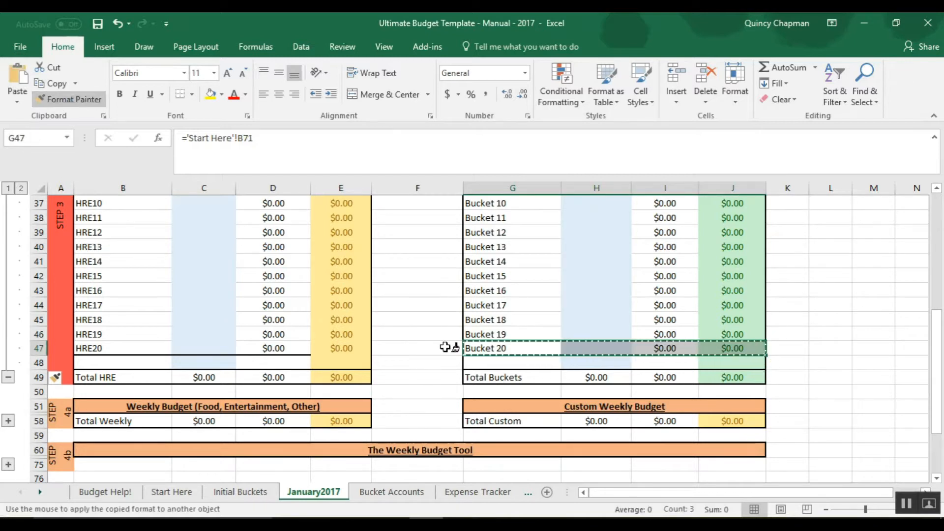
click(483, 363)
click(509, 349)
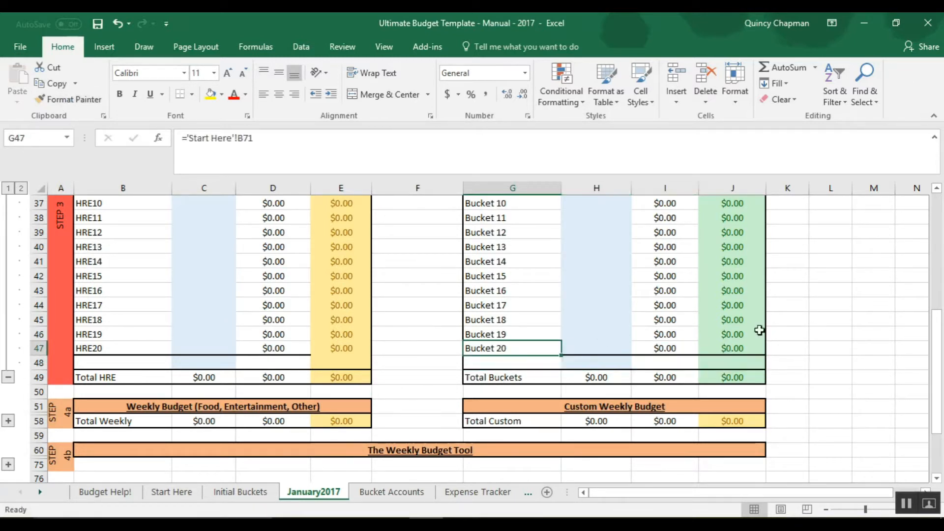
click(909, 322)
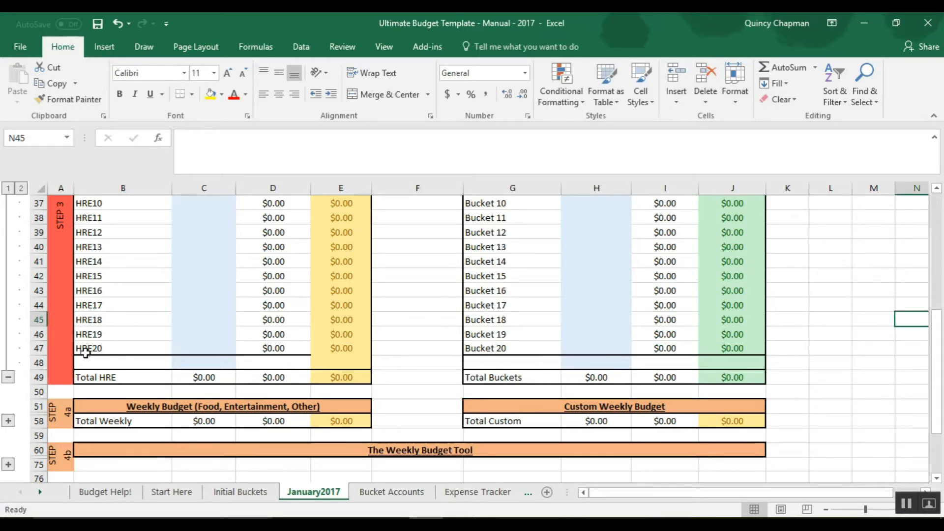
Step: Copy the format of the HRE20 row B47:E47 onto the new household row 48 with Format Painter
drag(86, 350, 341, 348)
click(68, 99)
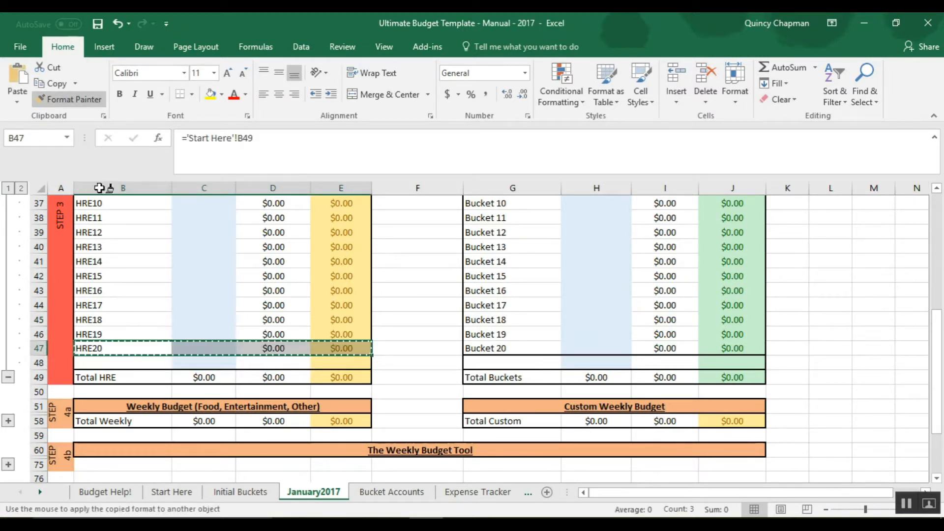
click(97, 361)
click(418, 358)
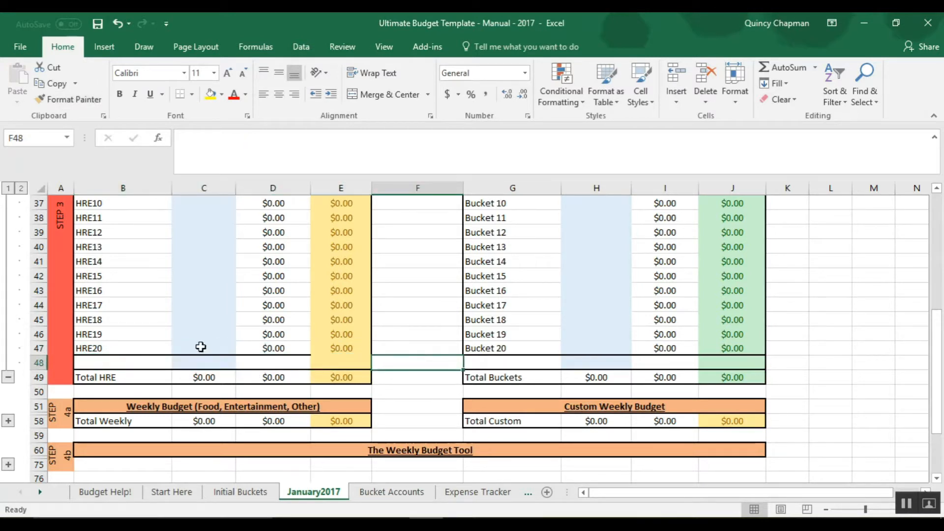
Step: Copy the format of the HRE19 row B46:E46 onto the HRE20 row B47:E47 with Format Painter
drag(101, 333, 332, 331)
click(68, 99)
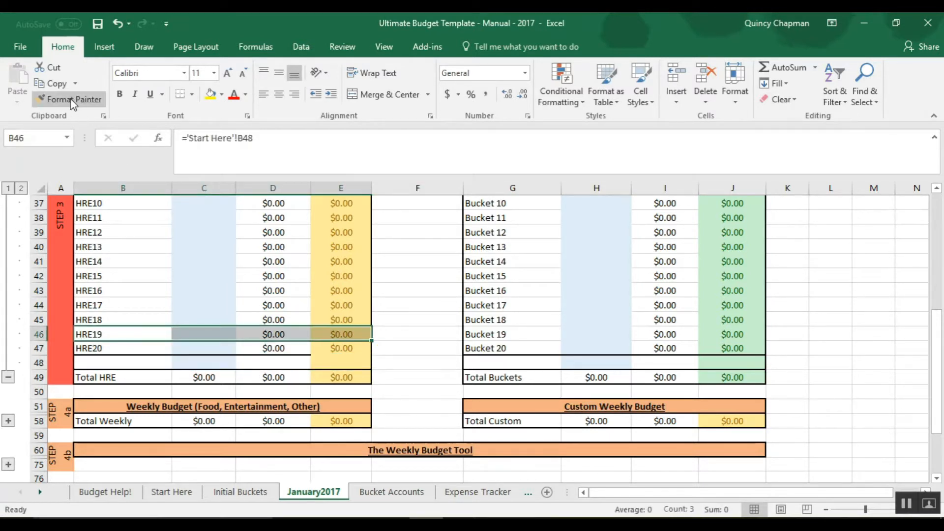
click(91, 350)
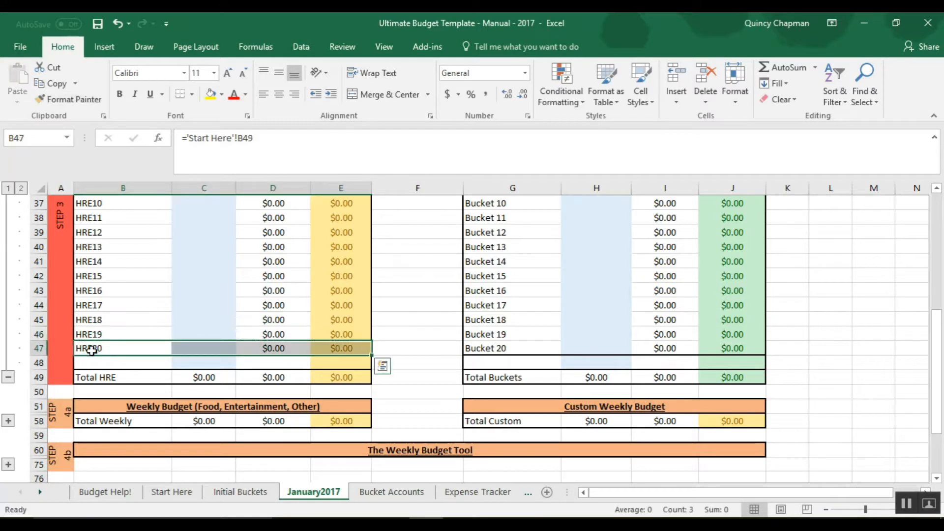
click(418, 349)
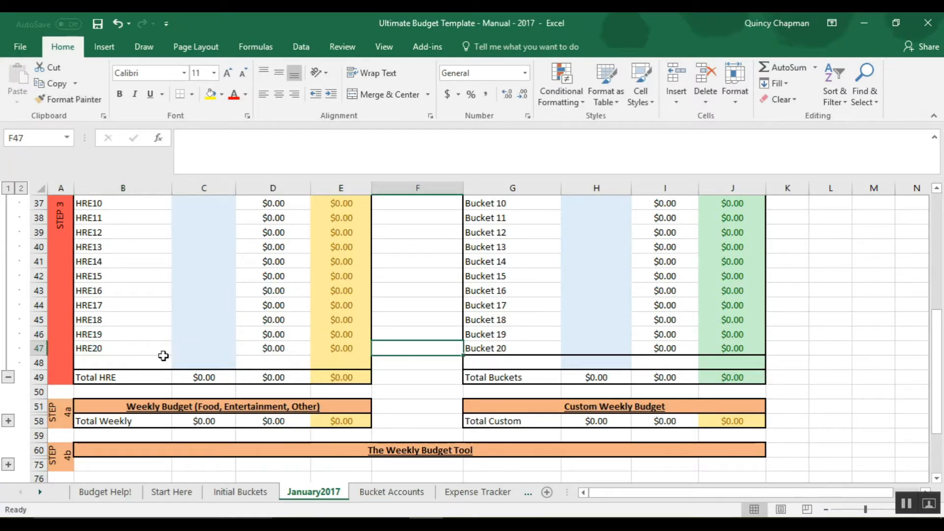
click(98, 362)
click(122, 349)
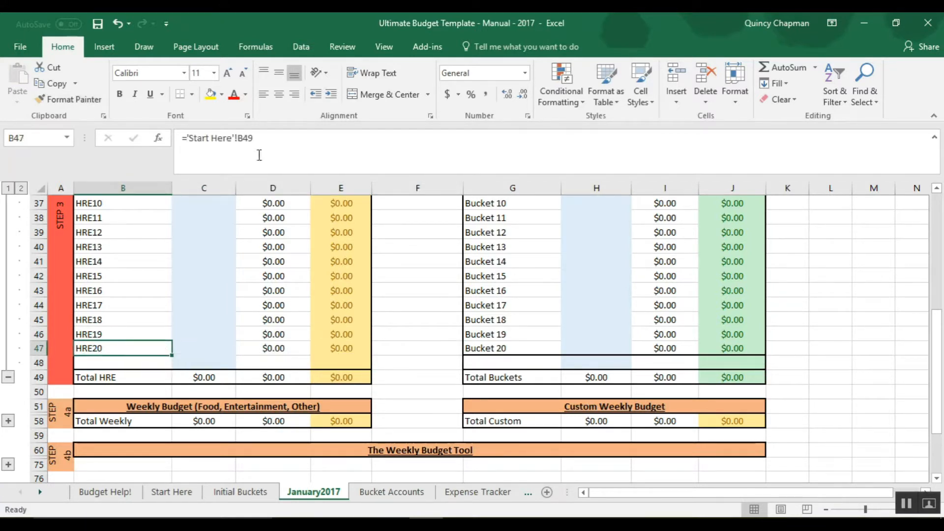
click(107, 363)
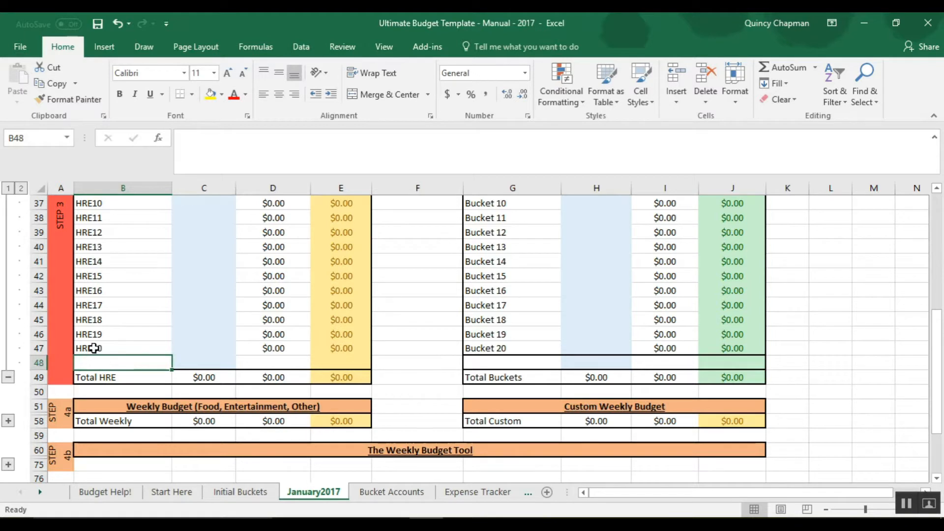
Step: Copy the format of the Bucket 19 row G46:J46 onto the Bucket 20 row G47:J47 with Format Painter
click(488, 346)
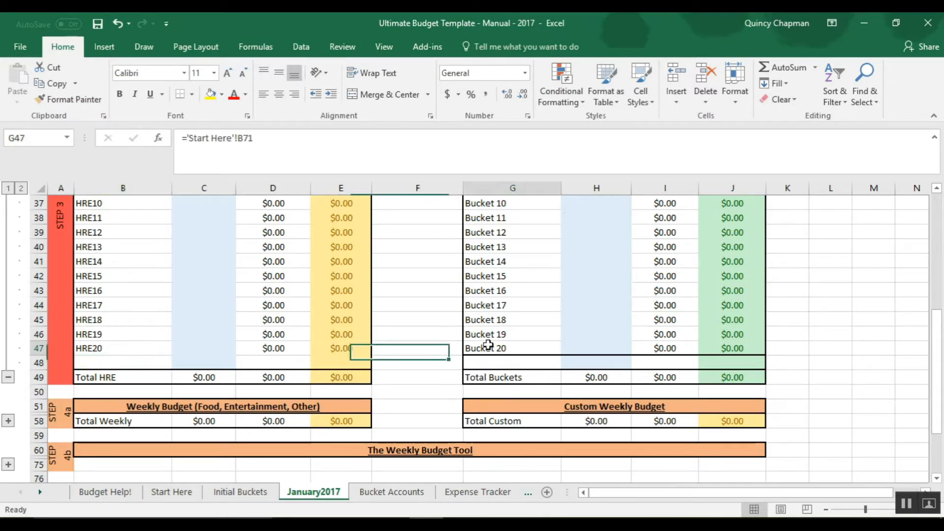
drag(485, 333, 731, 334)
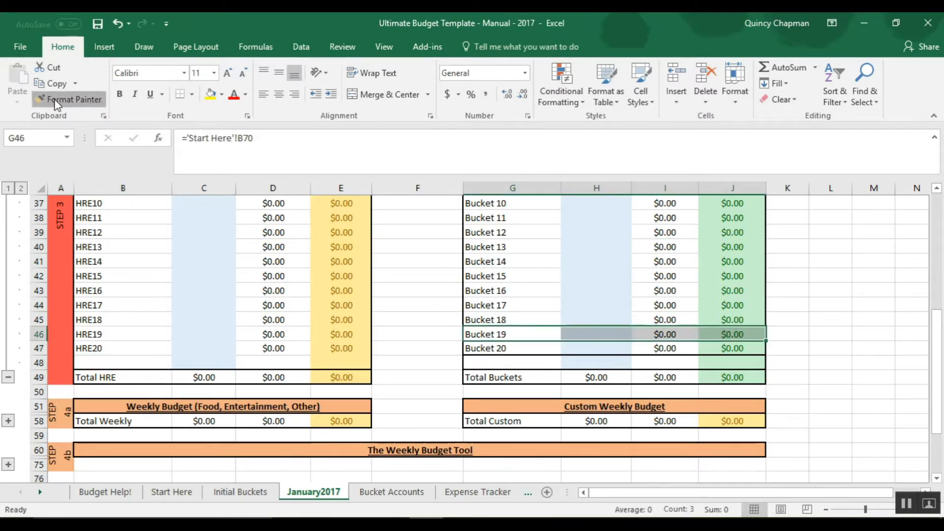
click(69, 98)
click(488, 350)
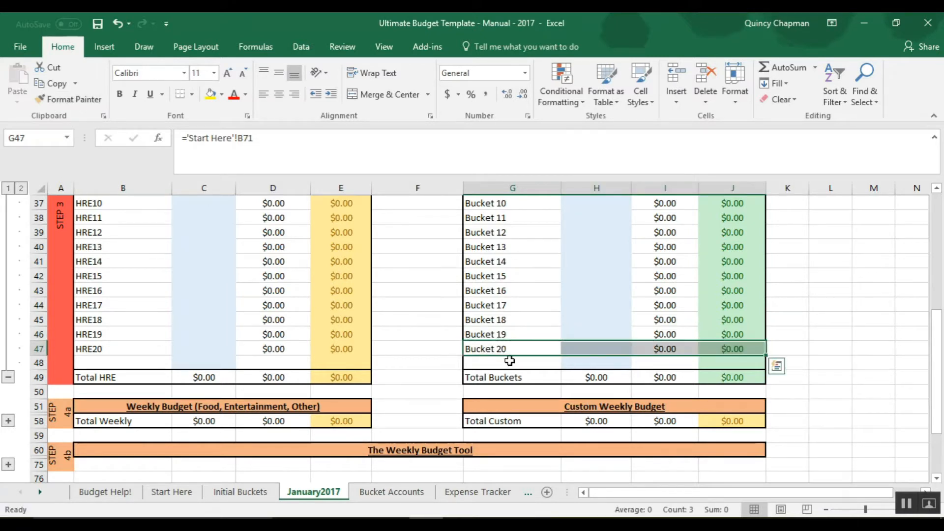
click(536, 364)
Step: Fill the bucket name formula from the Bucket 19 cell G46 down through G48
click(576, 349)
click(661, 351)
click(708, 350)
click(486, 349)
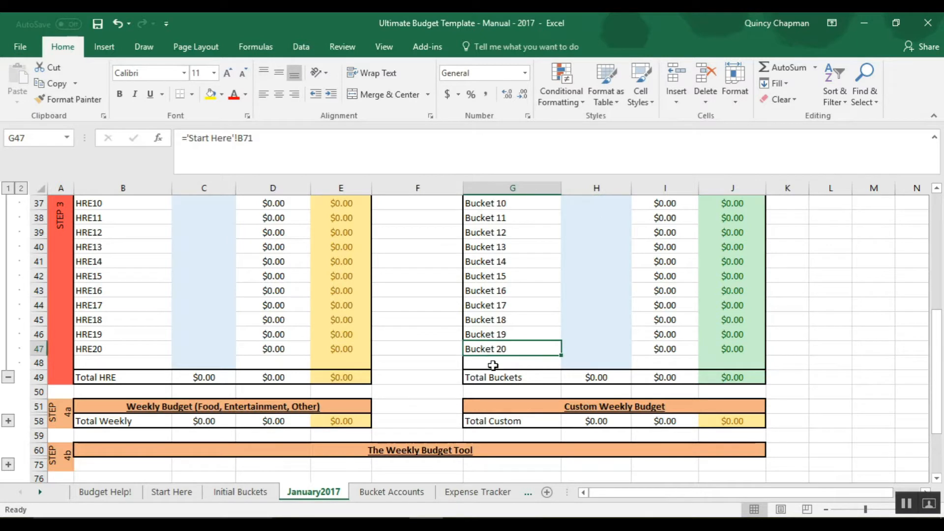
click(507, 335)
drag(561, 341, 561, 368)
click(628, 319)
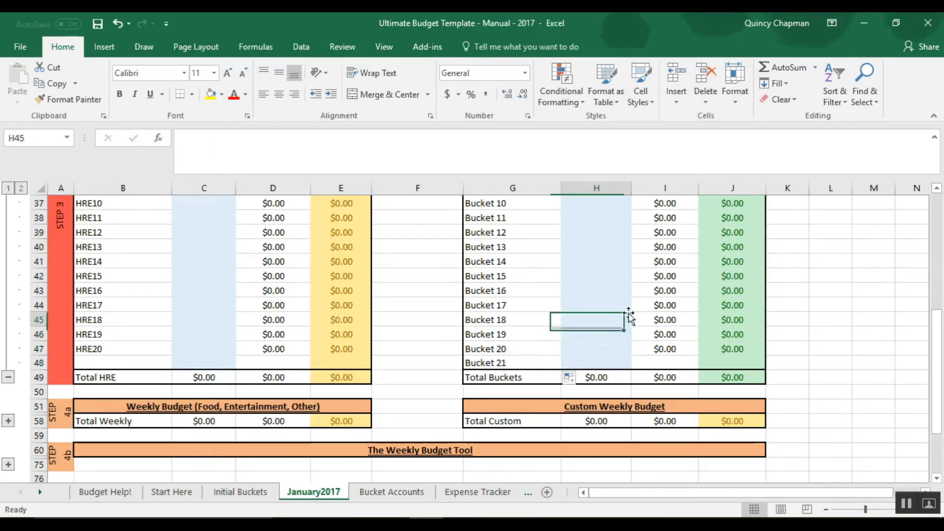
Step: Repeat the name fill from G47 into G48 and check which Start Here cell the G48 formula references
drag(514, 349, 564, 363)
click(607, 328)
click(521, 366)
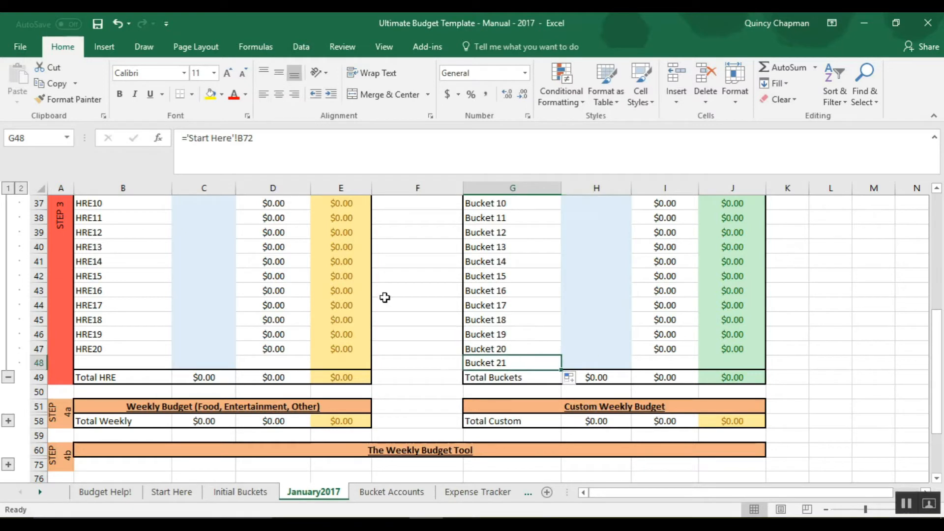
click(323, 140)
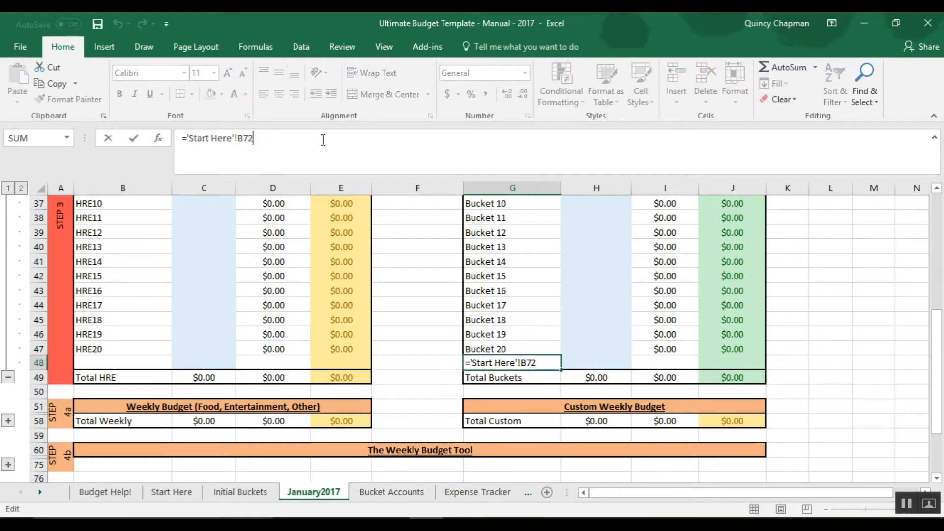
click(585, 352)
Step: Examine how the column I formulas of the existing buckets, such as Bucket 20 and Bucket 15, reference column H
click(660, 352)
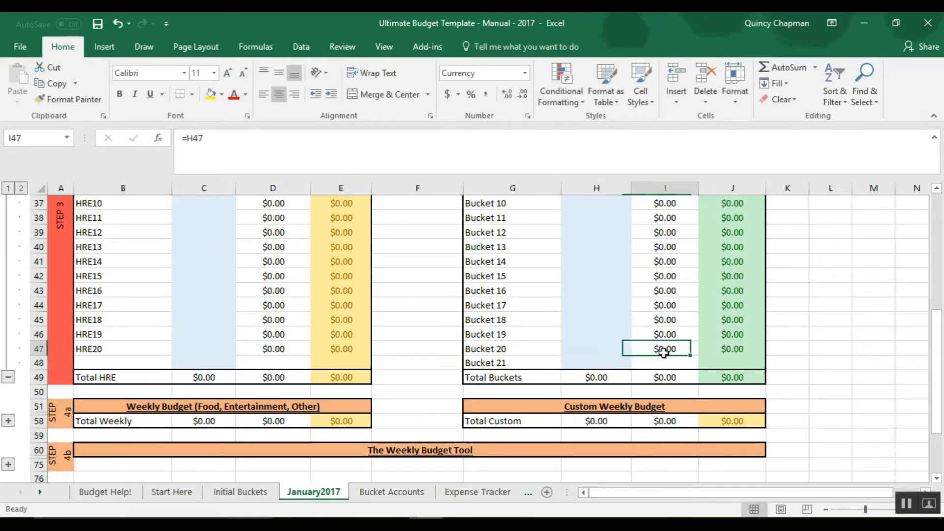
click(259, 152)
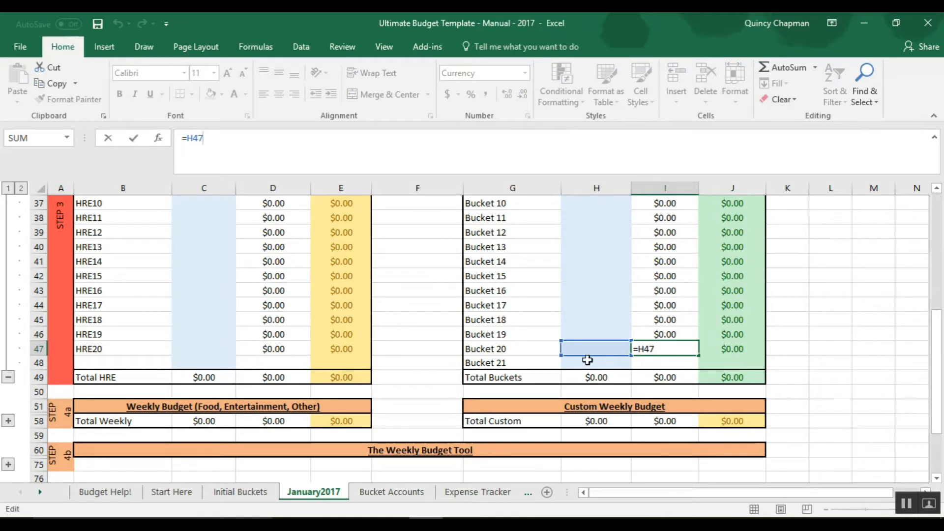
click(664, 276)
click(603, 275)
click(670, 273)
double_click(670, 274)
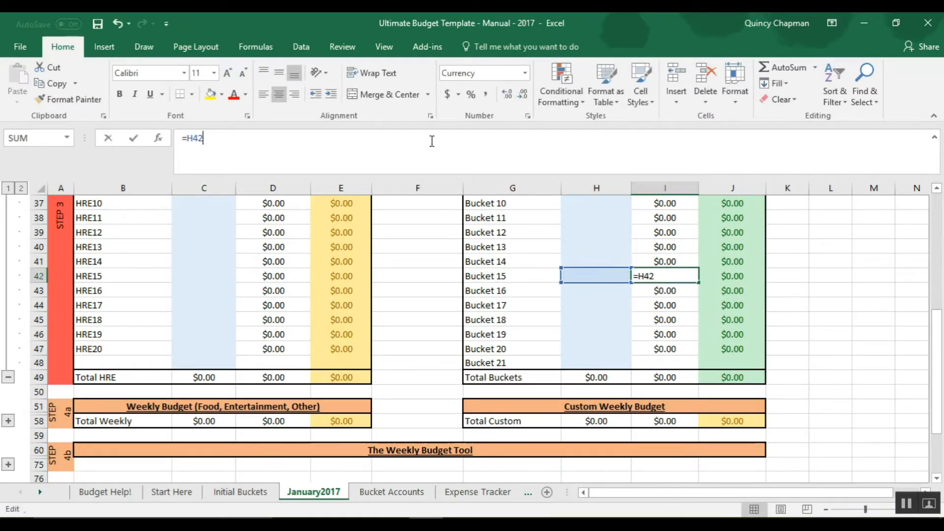
click(596, 287)
click(662, 306)
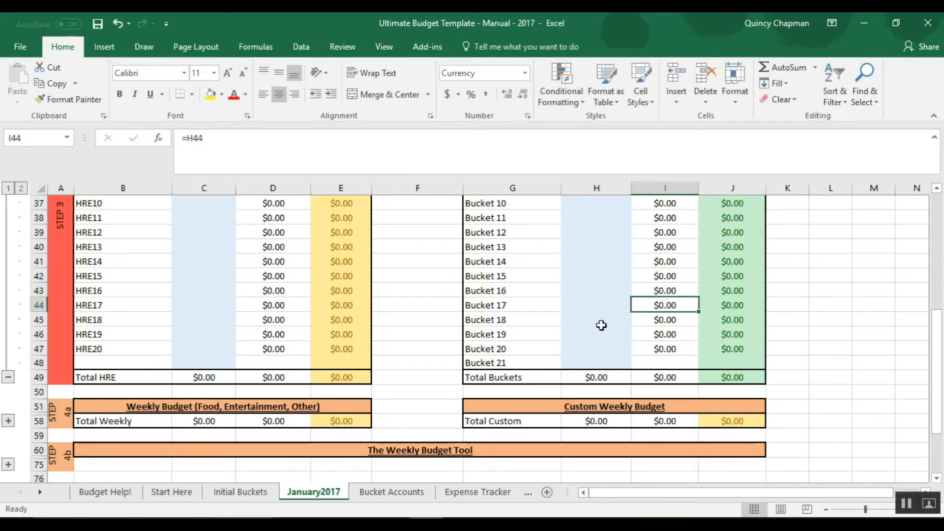
Step: Fill the formula in I47 down into I48 for Bucket 21 and check its column H reference
click(670, 352)
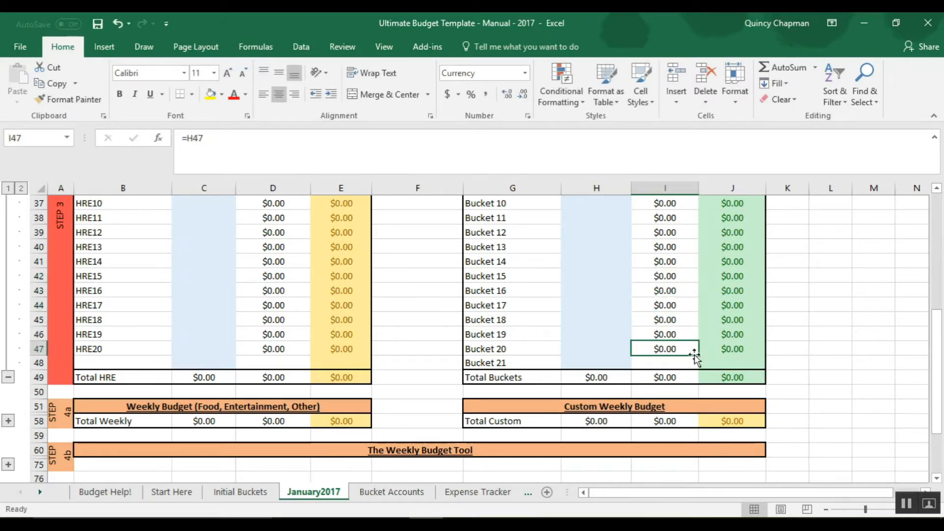
drag(699, 358, 695, 366)
click(689, 301)
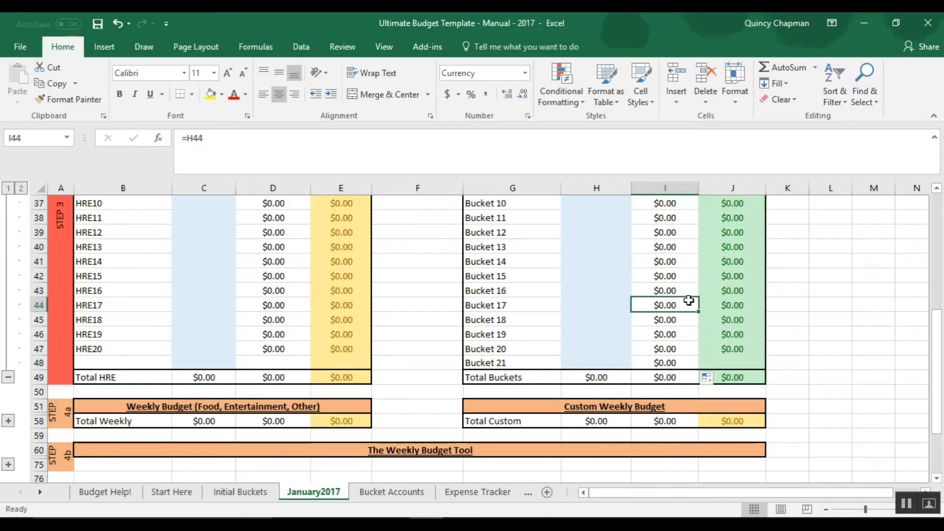
click(673, 364)
double_click(669, 363)
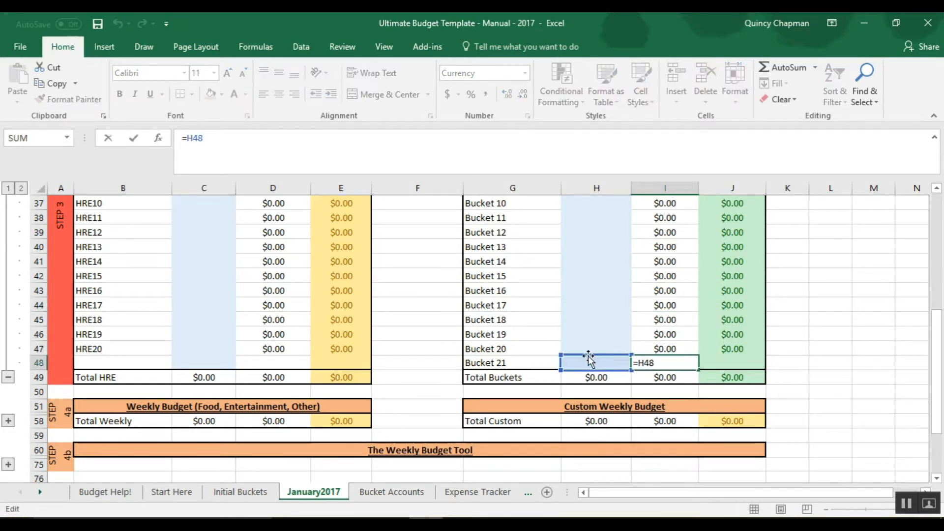
Step: Fill the difference formula in J47 down into J48 for Bucket 21 and check its references
click(715, 350)
click(274, 139)
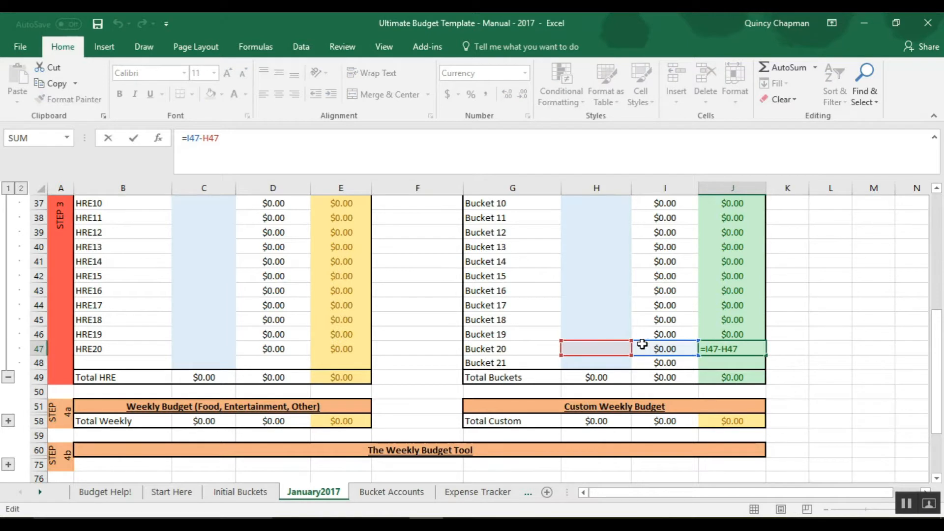
key(Return)
click(759, 350)
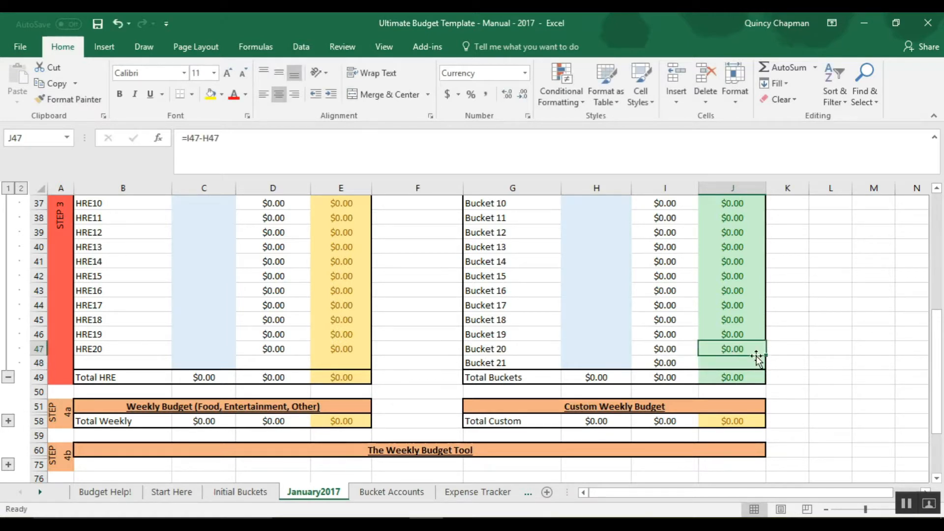
drag(766, 356, 766, 364)
click(807, 366)
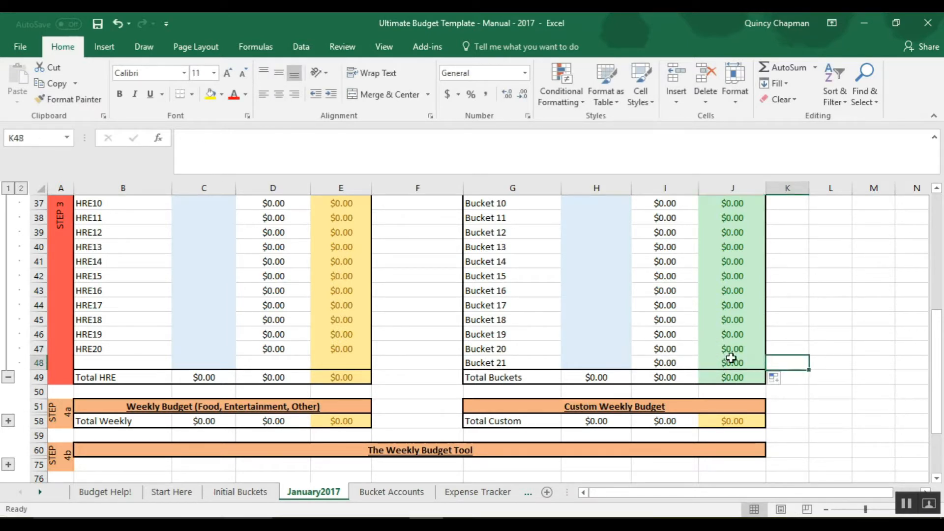
click(739, 363)
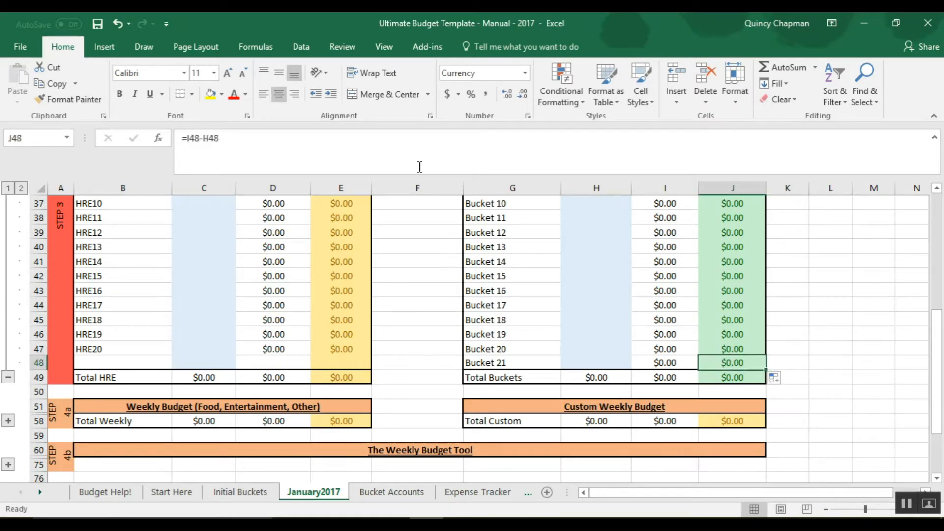
click(364, 151)
click(549, 364)
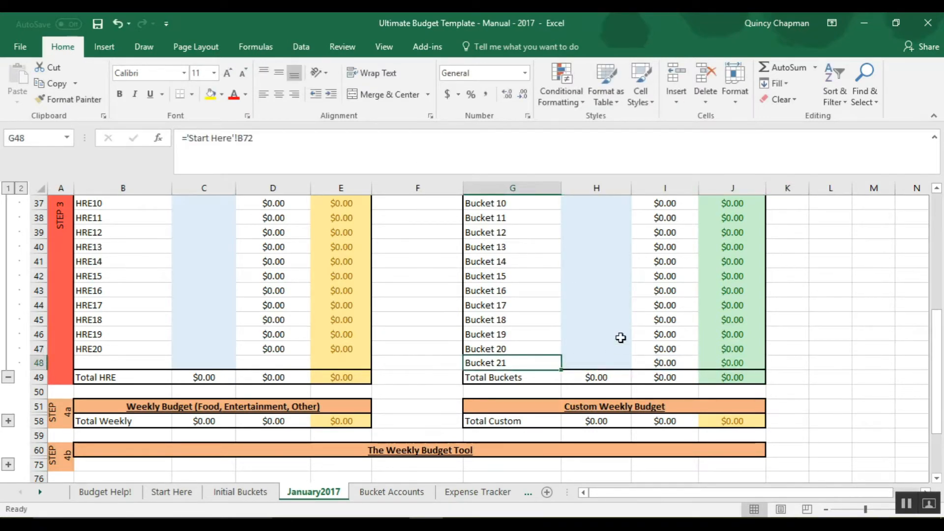
Step: On the Bucket Accounts sheet, fill the bucket name formula down below Bucket 20 into A24 and check it
scroll(622, 337, up, 5)
scroll(635, 350, down, 2)
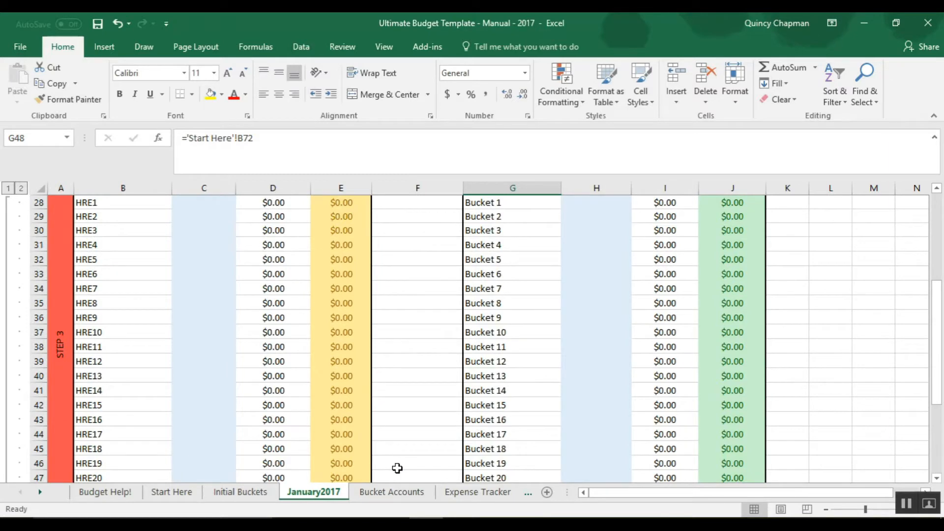
click(391, 494)
scroll(303, 340, down, 3)
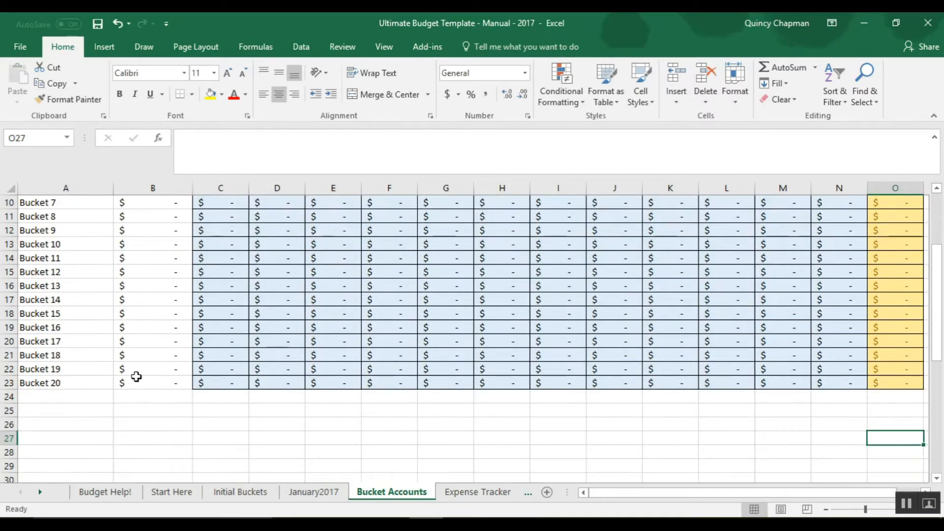
click(45, 371)
click(55, 382)
click(64, 367)
mouse_move(112, 389)
mouse_down()
mouse_move(65, 382)
mouse_move(73, 382)
mouse_move(65, 367)
mouse_move(69, 383)
mouse_move(115, 403)
mouse_up()
click(95, 424)
click(69, 399)
click(276, 138)
click(191, 440)
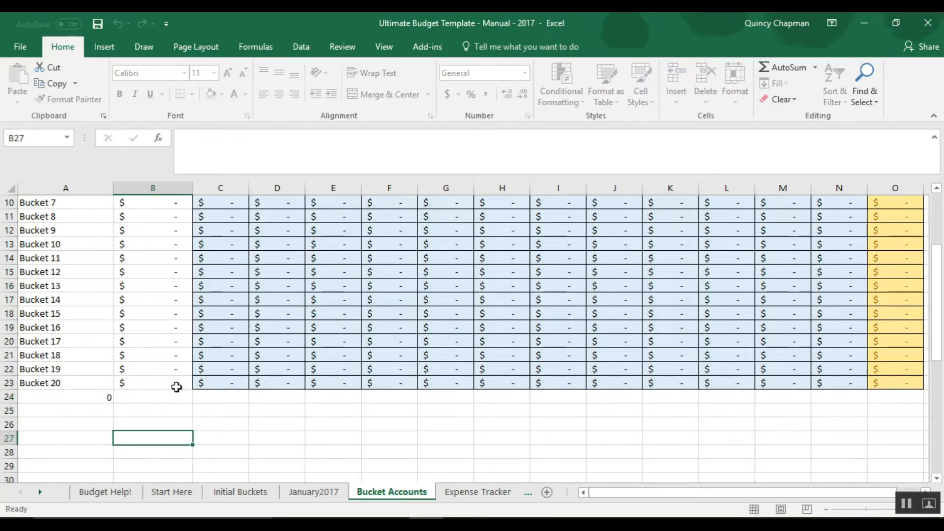
Step: Enlarge the formula display and examine the full Total Budget formula of Bucket 20 in B23
click(177, 387)
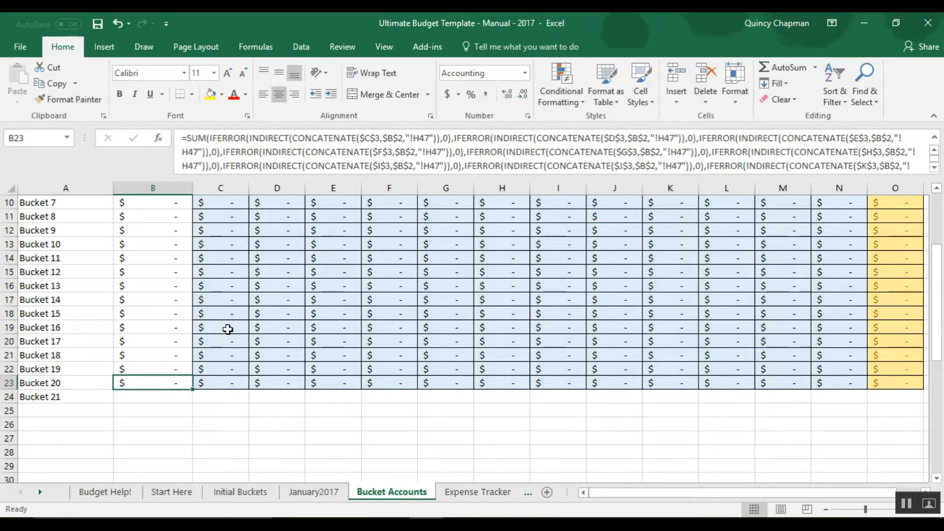
click(934, 168)
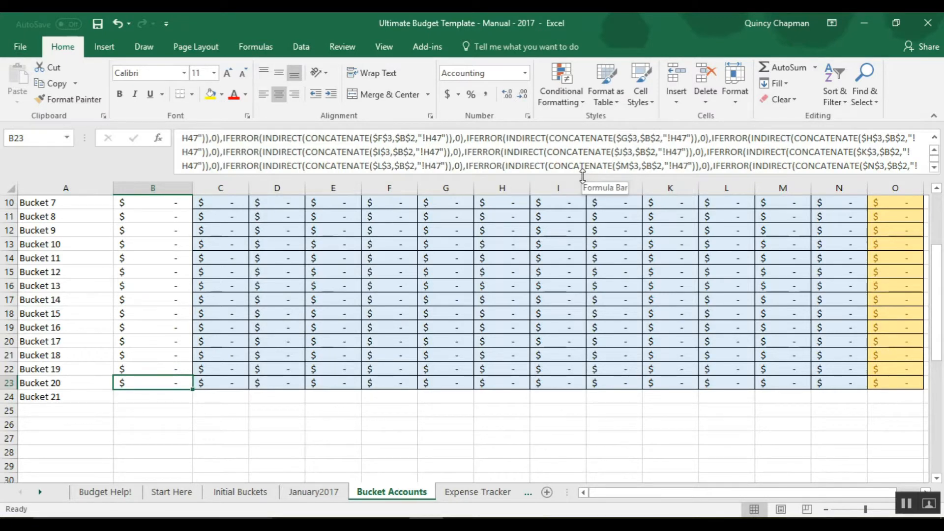
drag(582, 175, 584, 230)
scroll(586, 190, up, 3)
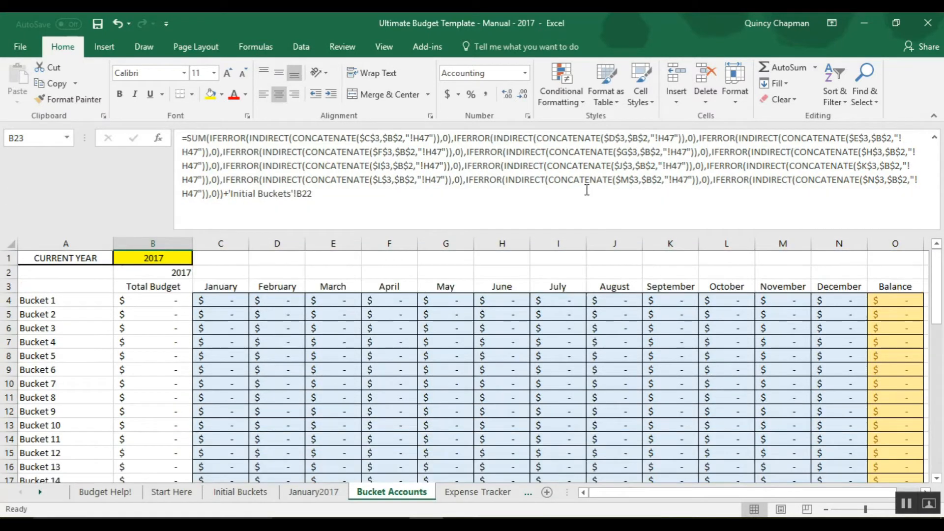
scroll(587, 190, down, 3)
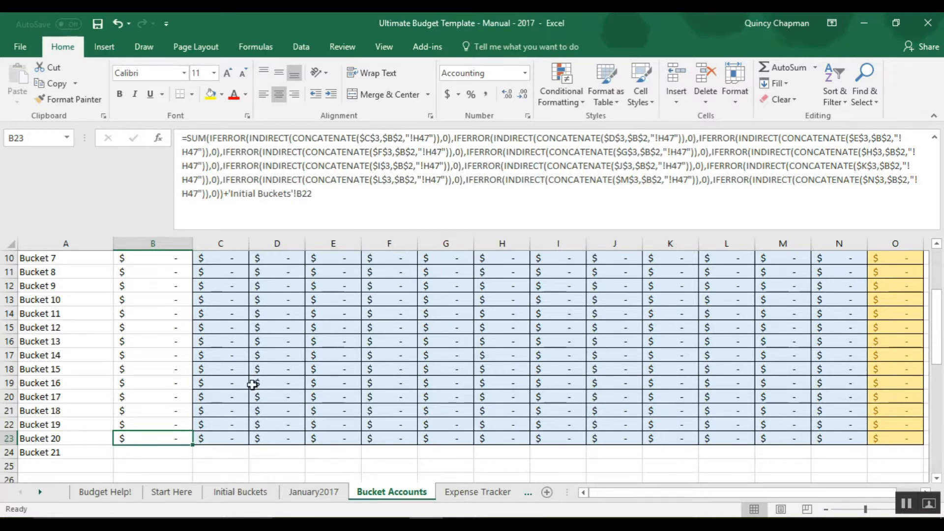
Step: Fill the Total Budget formulas from B22:B23 down into B24 for Bucket 21 and inspect the cells its formula references
click(224, 465)
drag(169, 425, 193, 459)
click(276, 460)
click(158, 447)
click(328, 205)
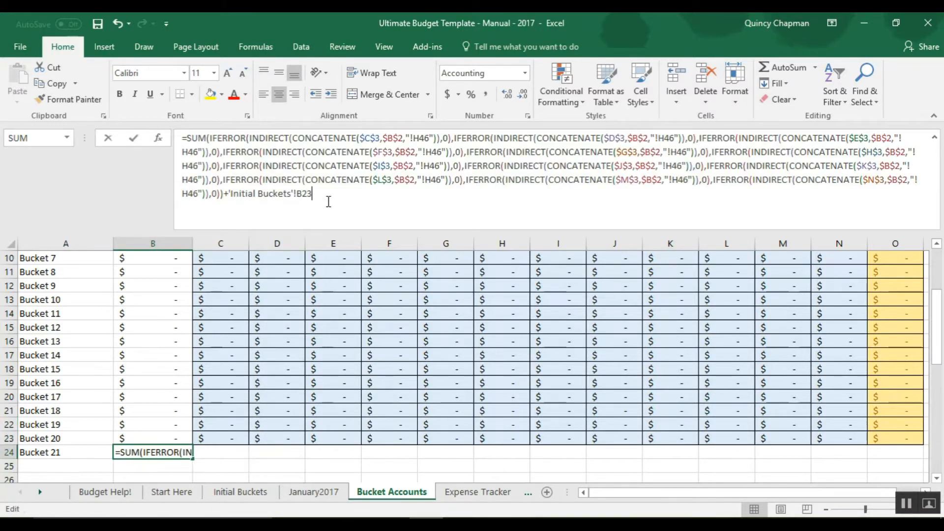
drag(937, 355, 933, 266)
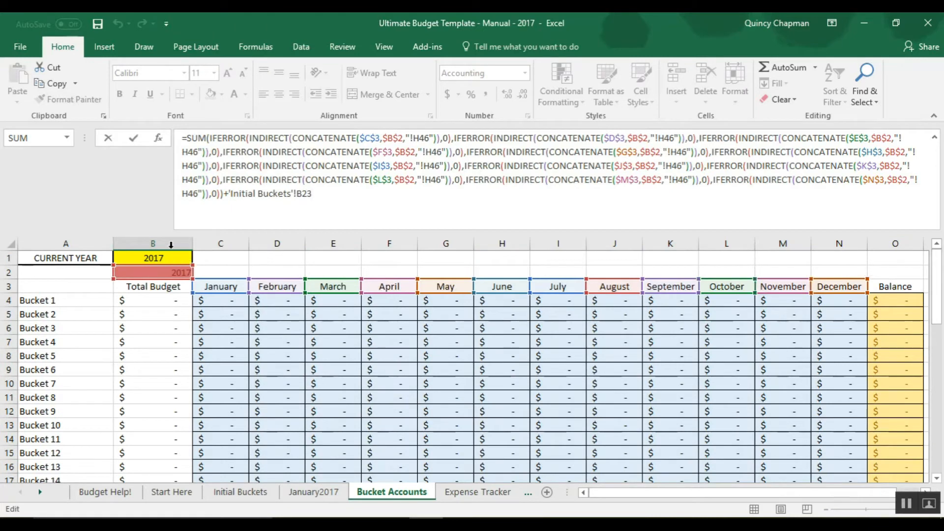
drag(938, 297, 937, 354)
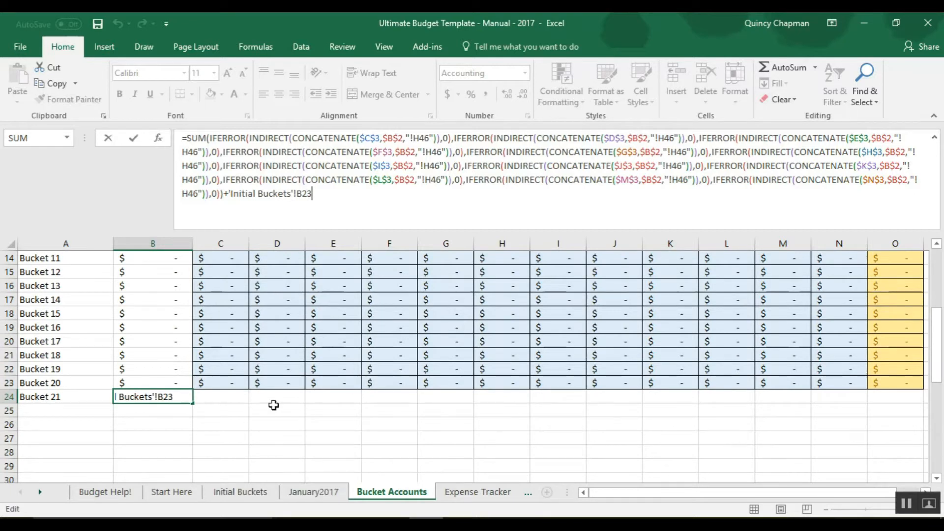
key(Escape)
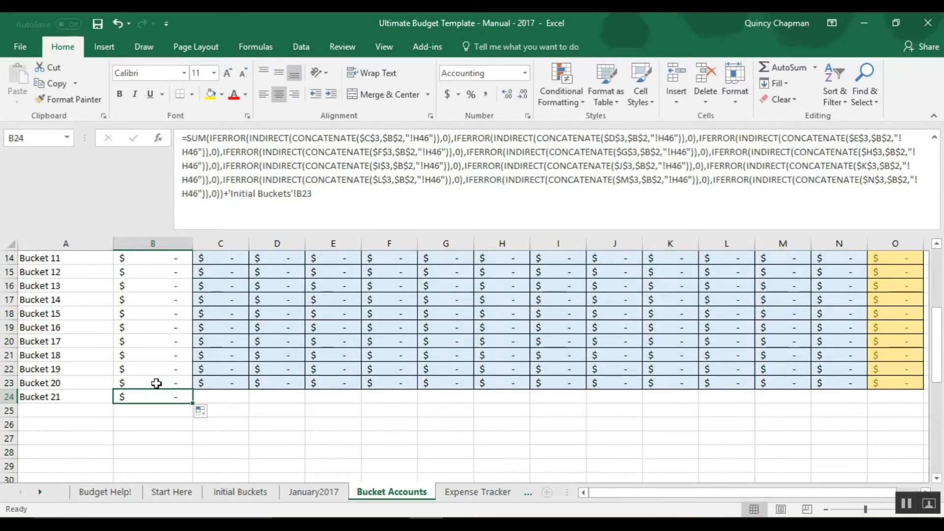
Step: Compare the Total Budget formulas of Bucket 20, Bucket 19 and Bucket 21 for their monthly sheet and Initial Buckets references
click(156, 384)
click(325, 200)
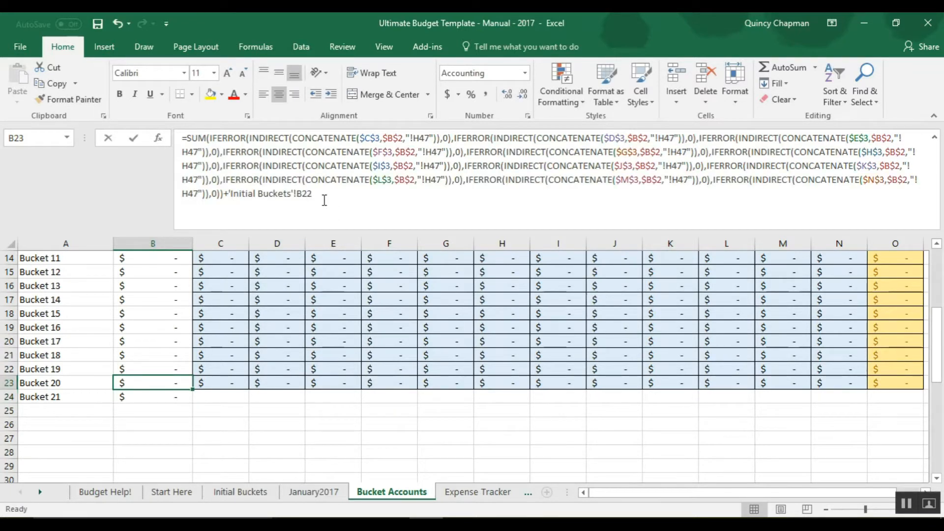
key(Escape)
click(156, 369)
click(320, 198)
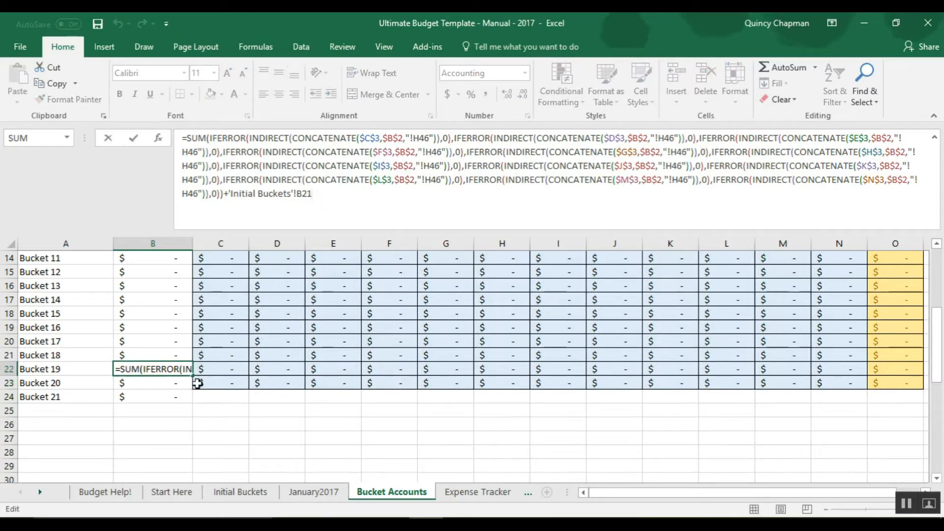
key(Escape)
click(153, 394)
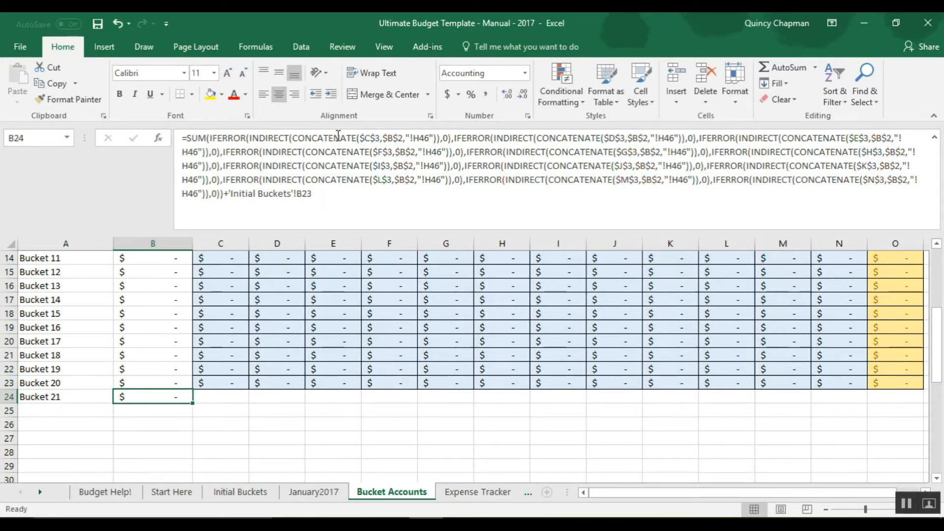
click(231, 437)
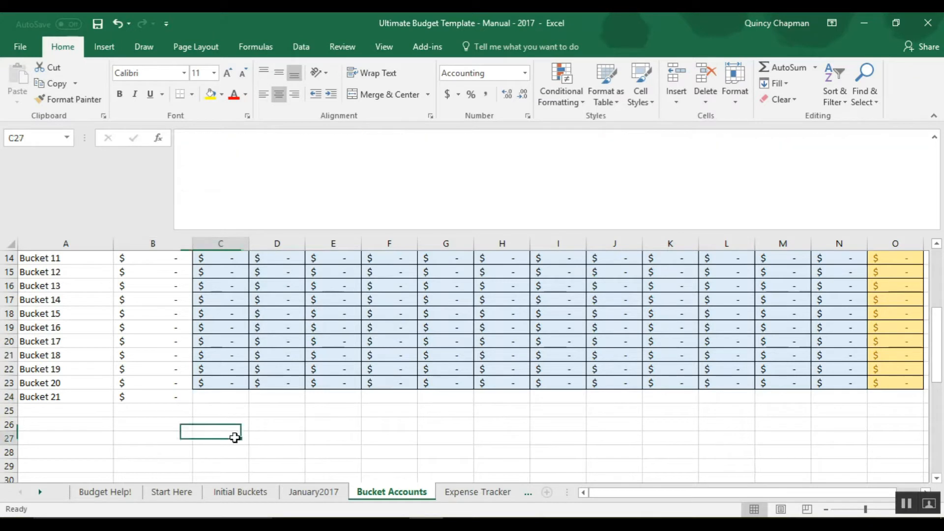
Step: Fill the monthly and Balance formulas in C23:O23 down into row 24 for Bucket 21
click(222, 382)
drag(222, 382, 916, 402)
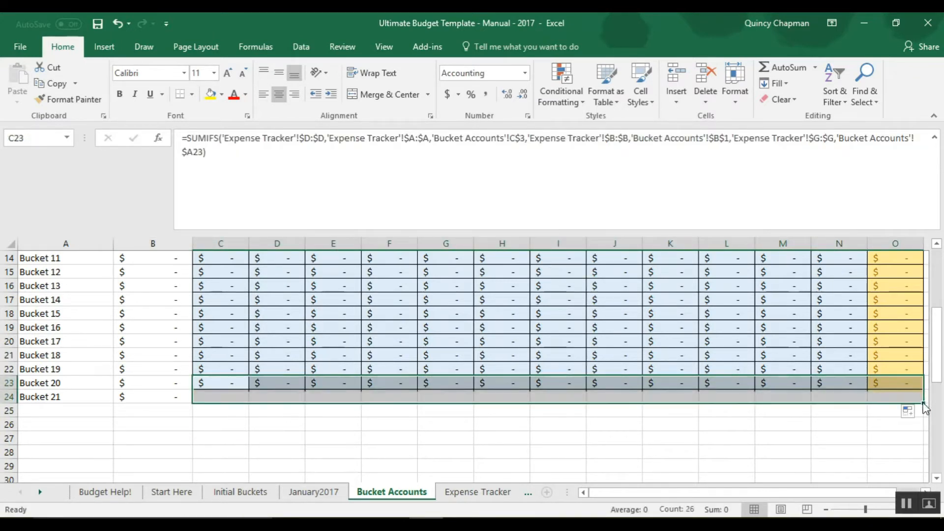
Step: Repeat the fill of Bucket 20's monthly and Balance formulas from C23:O23 into Bucket 21's row 24
click(636, 455)
drag(245, 379, 905, 387)
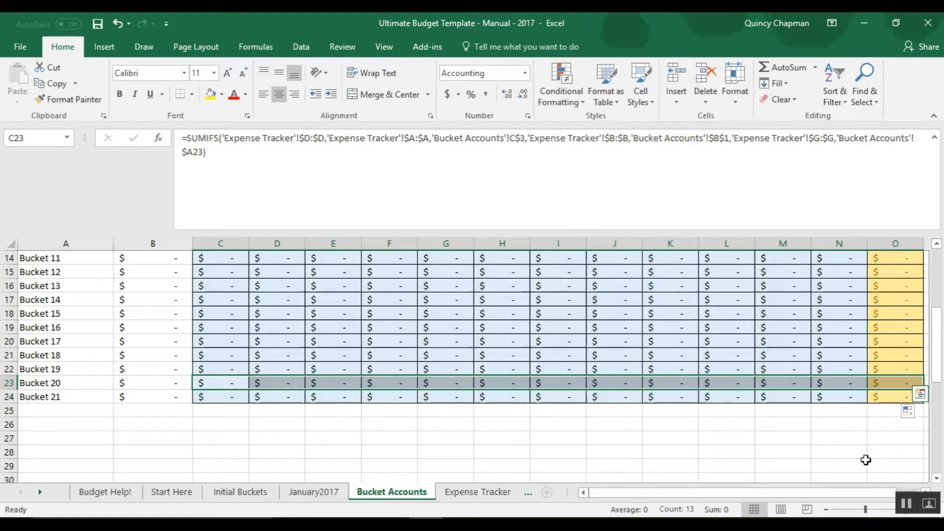
scroll(875, 430, right, 2)
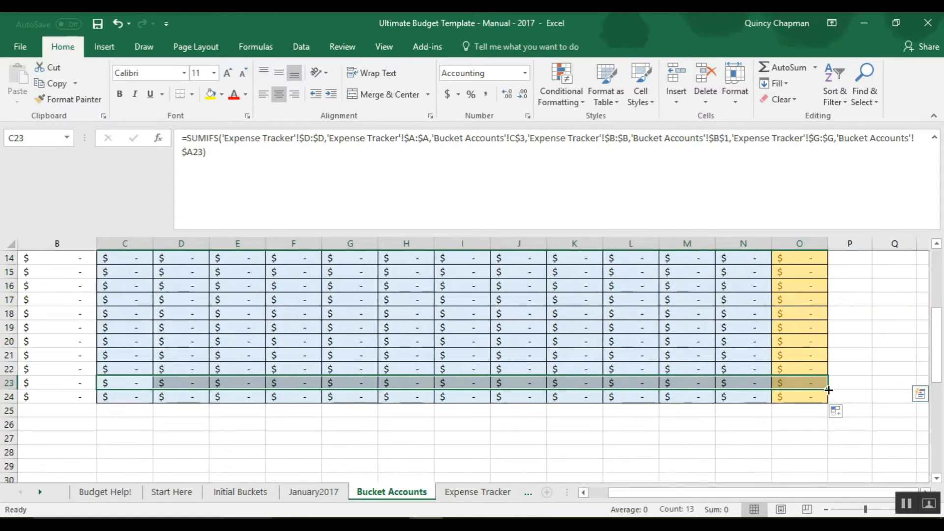
drag(830, 390, 829, 401)
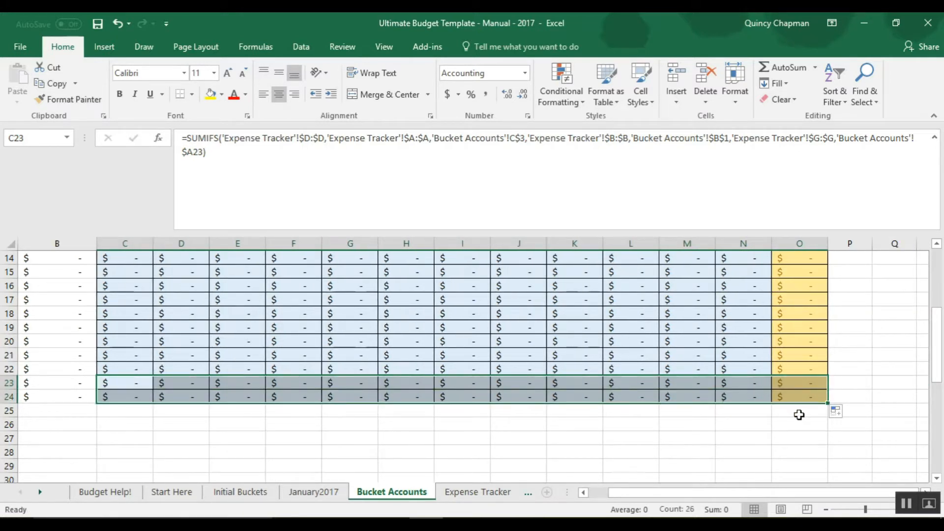
click(289, 396)
click(220, 392)
click(285, 395)
click(396, 405)
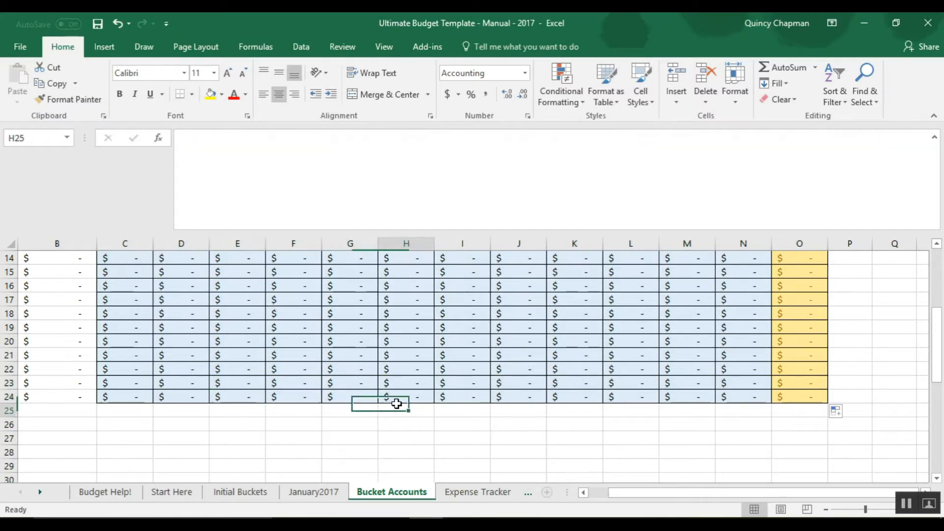
Step: Enter a test amount of 20 for Bucket 21 in H48 of the January2017 sheet
drag(656, 494, 632, 494)
scroll(231, 418, up, 2)
scroll(276, 420, down, 2)
click(463, 491)
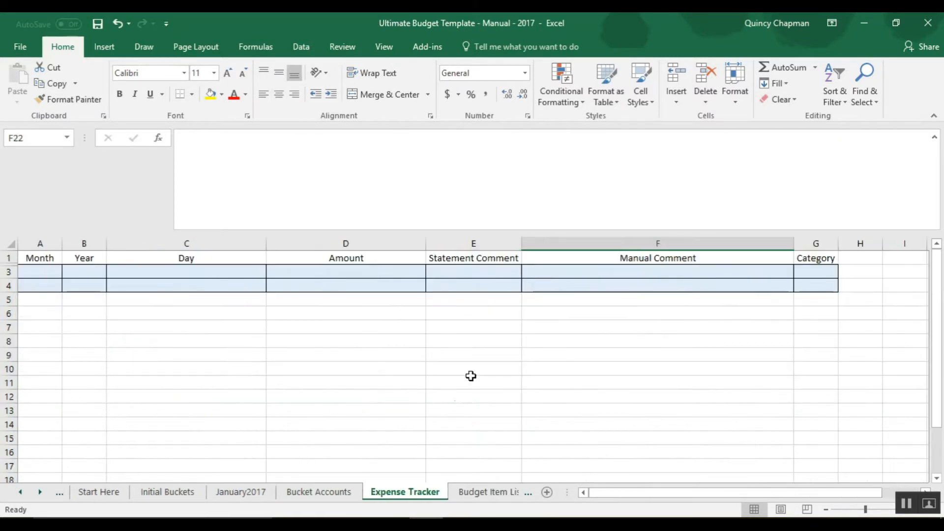
click(314, 492)
scroll(275, 423, up, 4)
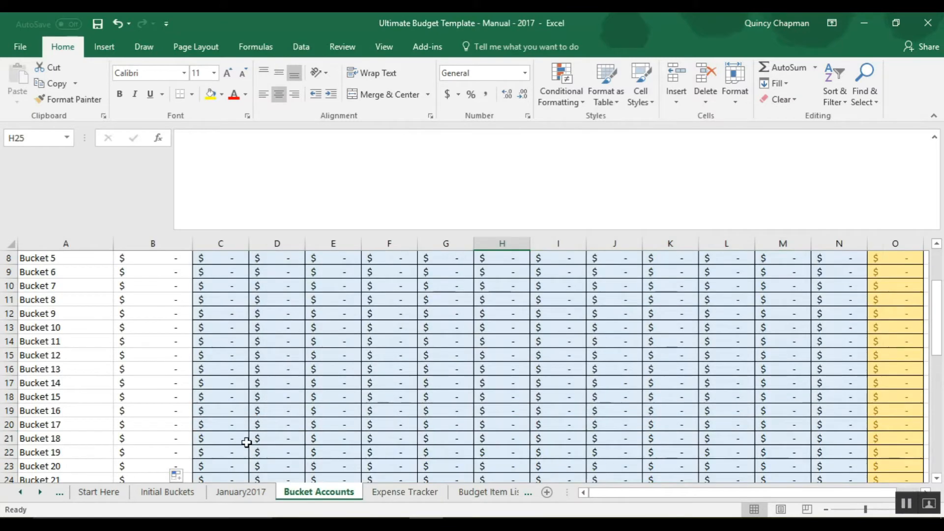
click(245, 492)
scroll(610, 384, down, 5)
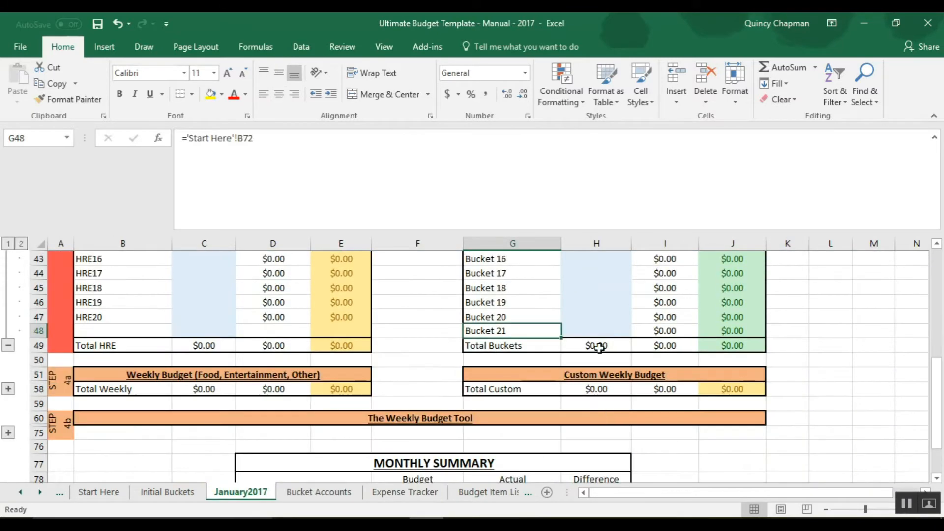
click(586, 329)
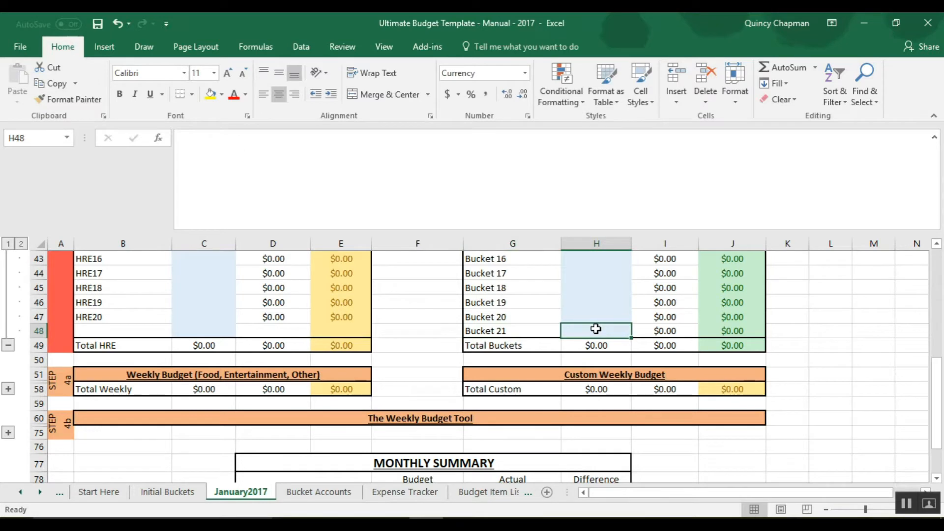
text(20)
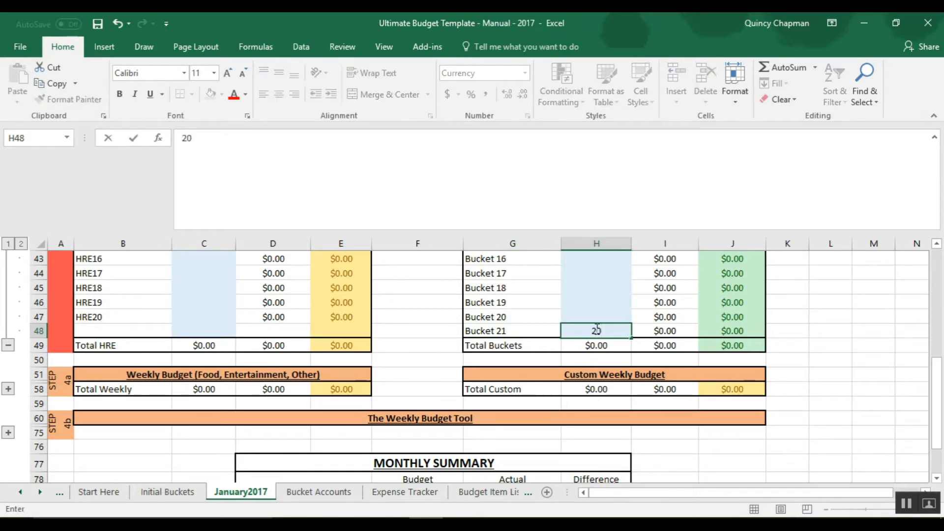
key(Return)
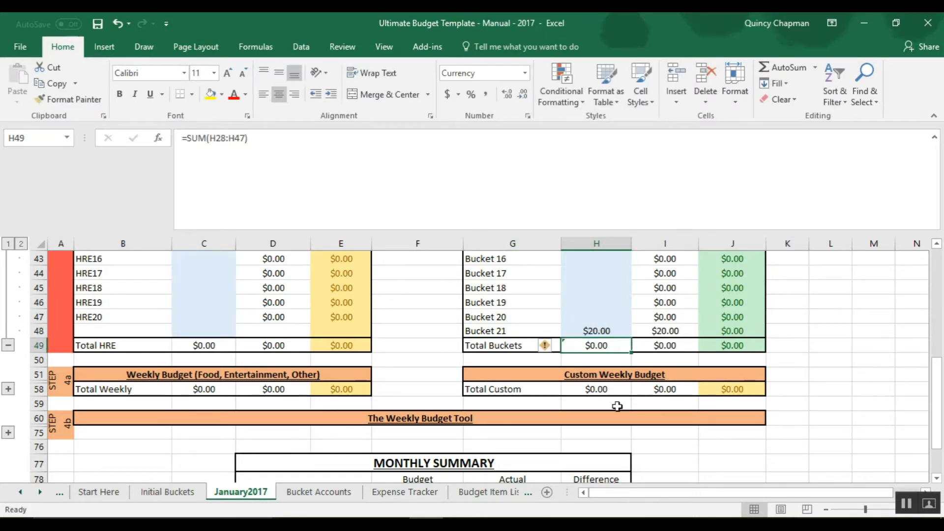
Step: Check Bucket 21's Total Budget on the Bucket Accounts sheet and inspect the cells its formula in B24 references
click(317, 492)
scroll(361, 410, up, 2)
scroll(361, 410, up, 2)
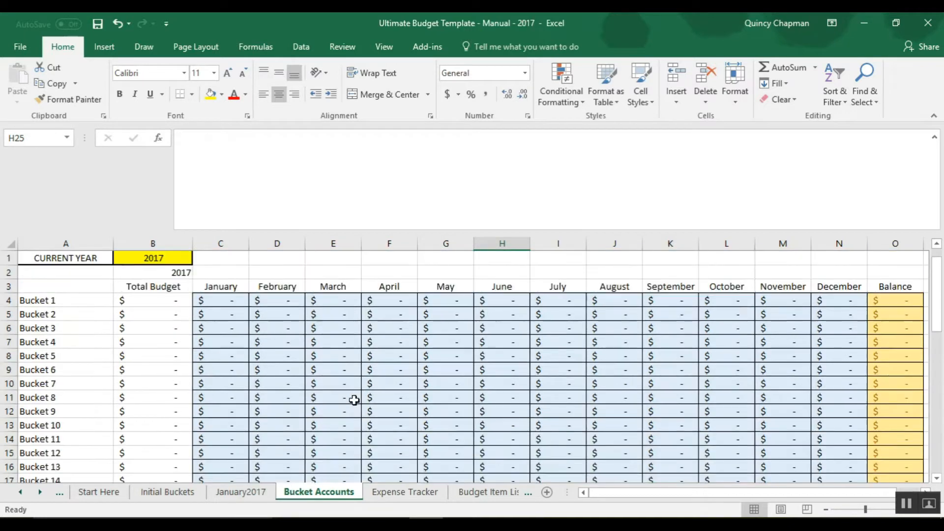
click(158, 285)
scroll(159, 392, down, 4)
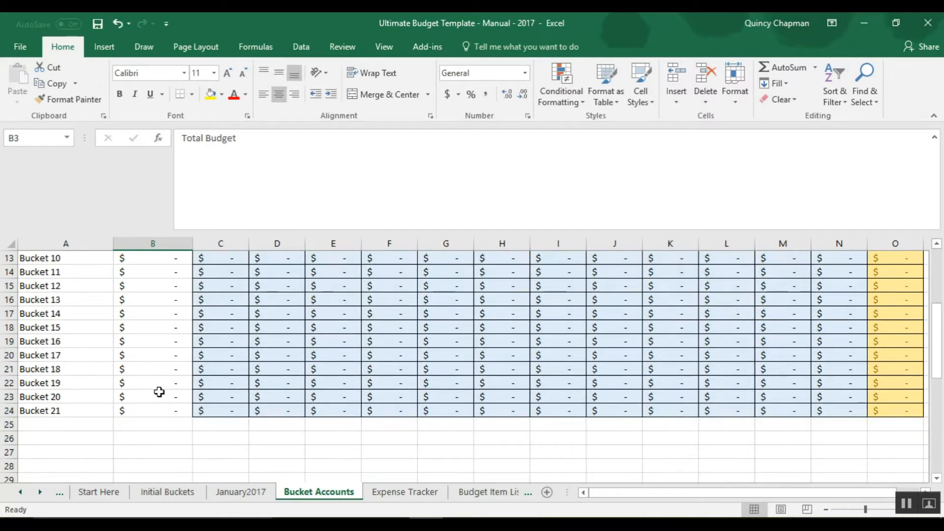
click(158, 411)
click(374, 197)
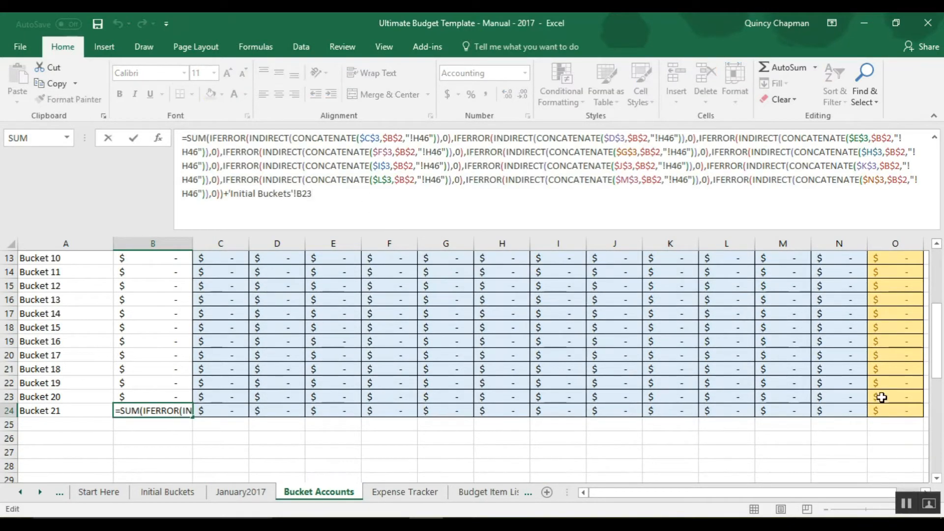
drag(937, 366, 940, 290)
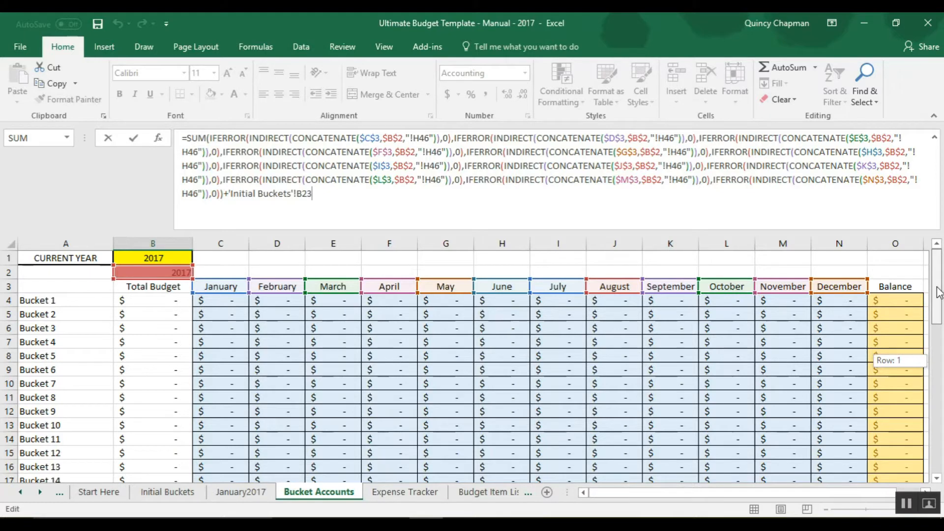
drag(940, 295, 934, 362)
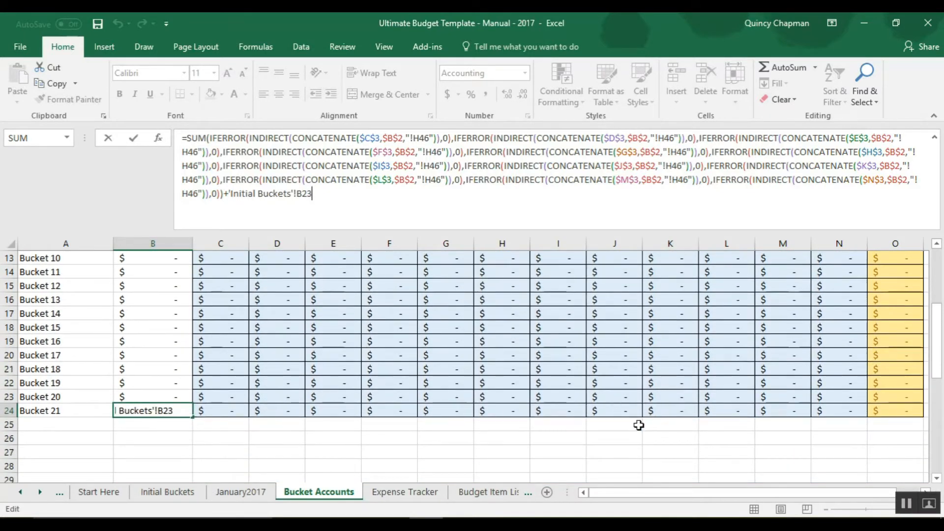
key(Return)
Step: Check Bucket 21's amounts and formulas in row 48 of January2017 against the Total Budget formula in B24 of Bucket Accounts
click(241, 492)
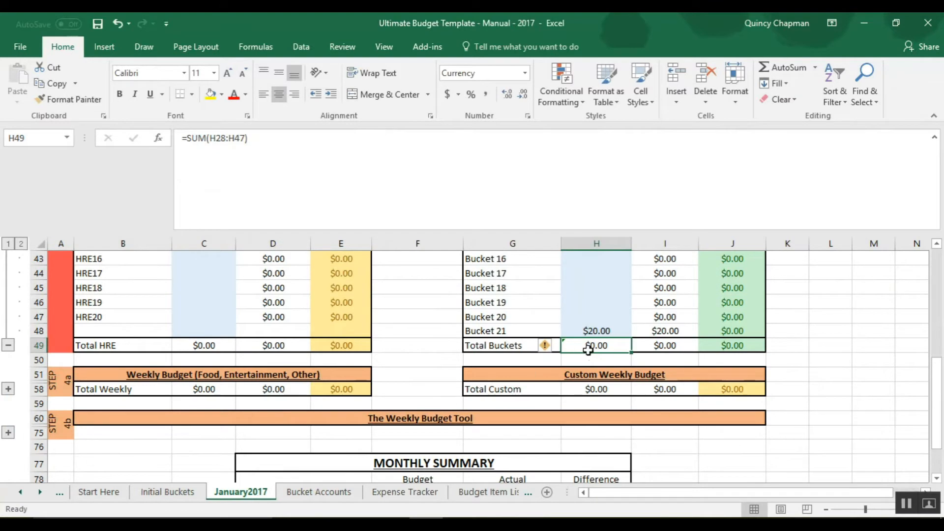
click(596, 331)
click(660, 331)
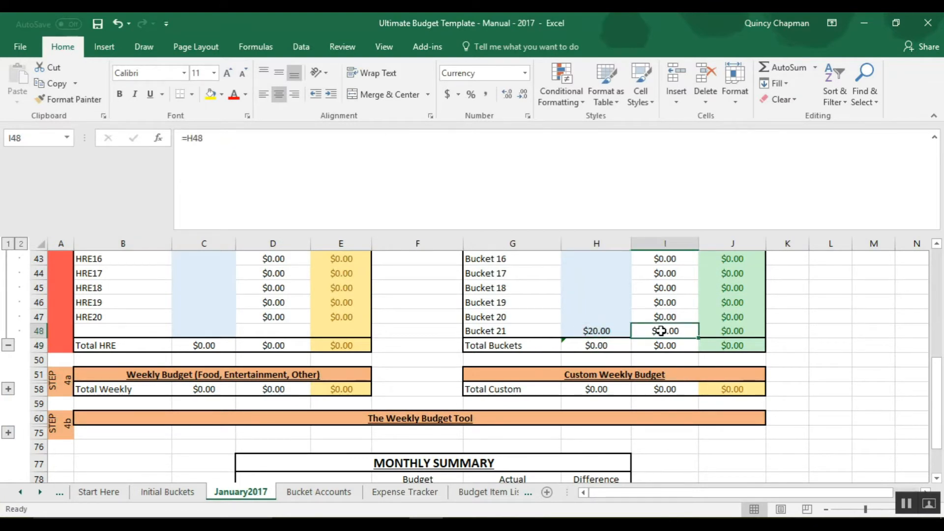
click(736, 331)
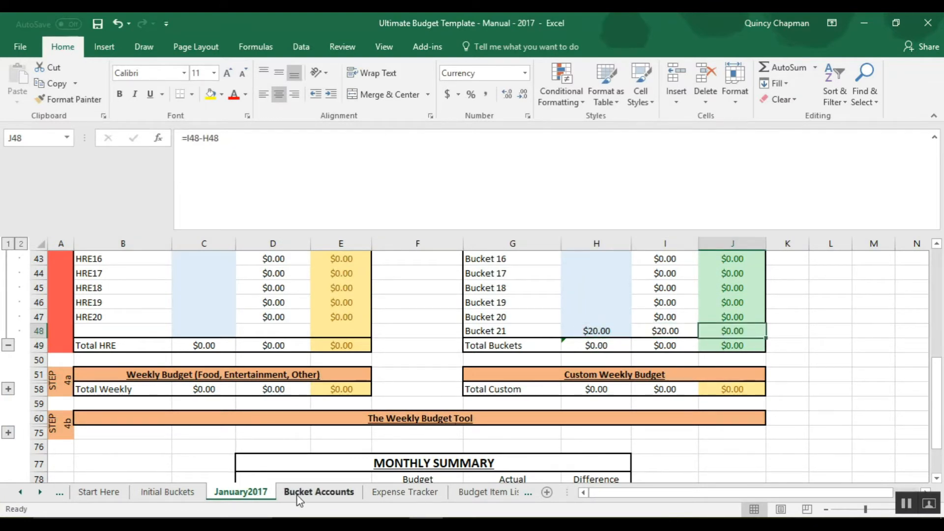
click(302, 492)
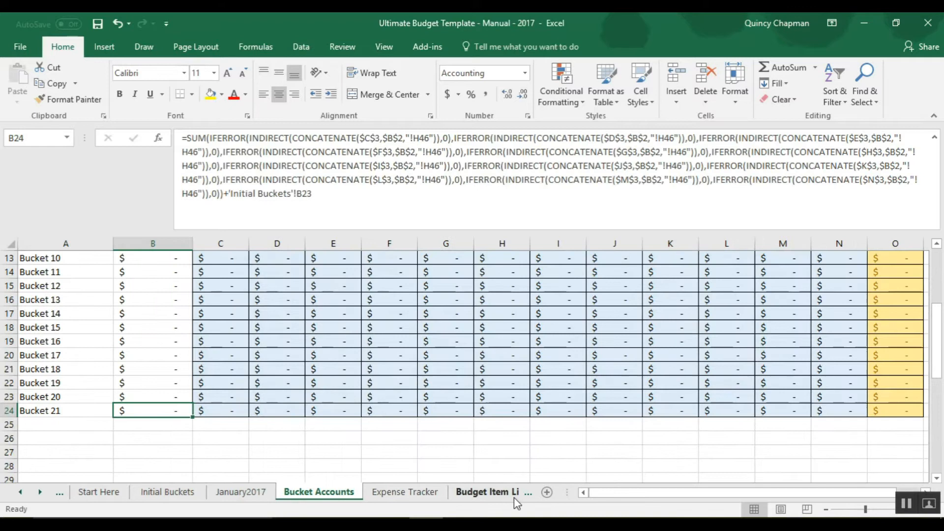
click(432, 206)
drag(941, 368, 940, 369)
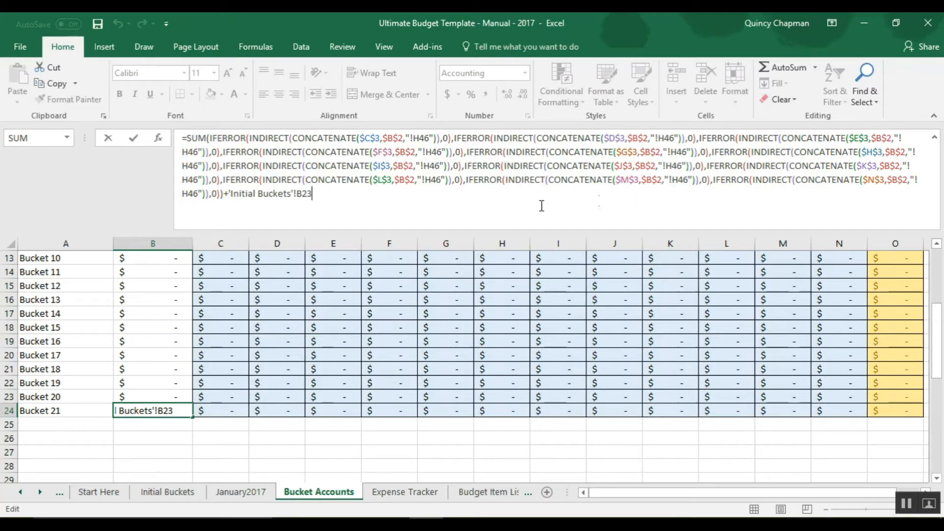
mouse_move(937, 358)
mouse_down()
mouse_move(932, 327)
mouse_move(935, 358)
mouse_up()
key(Escape)
Step: Compare the row positions of Bucket 20 and Bucket 21 on January2017 with the row reference in Bucket 21's Total Budget formula
click(241, 492)
scroll(560, 354, up, 1)
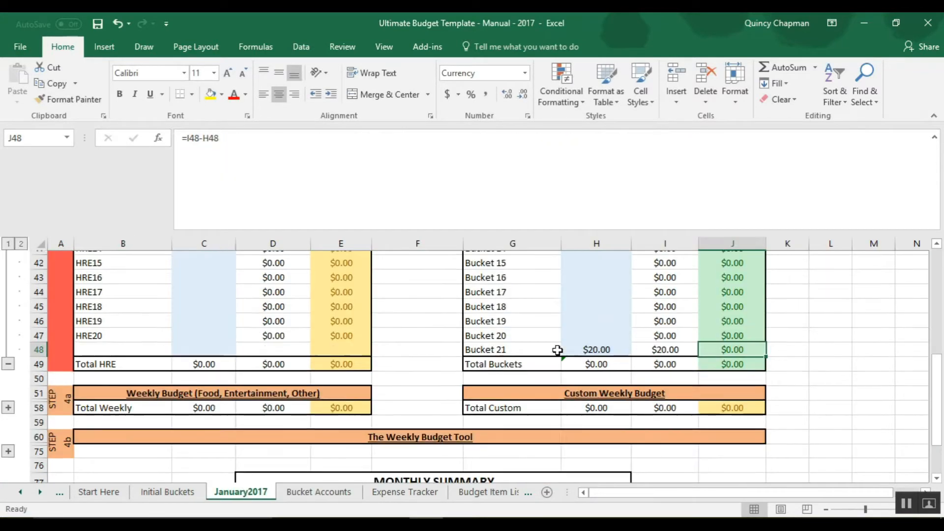
click(502, 374)
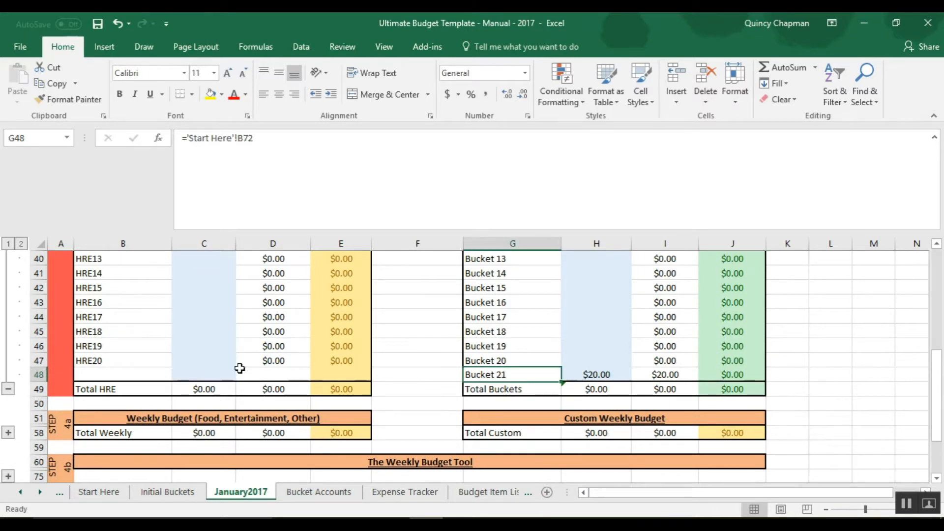
click(599, 375)
click(664, 374)
click(41, 360)
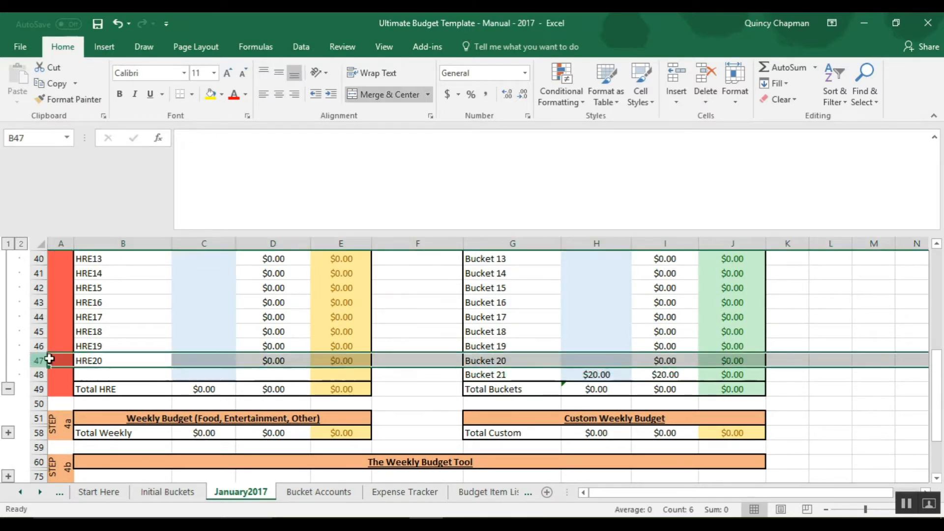
click(628, 375)
click(313, 492)
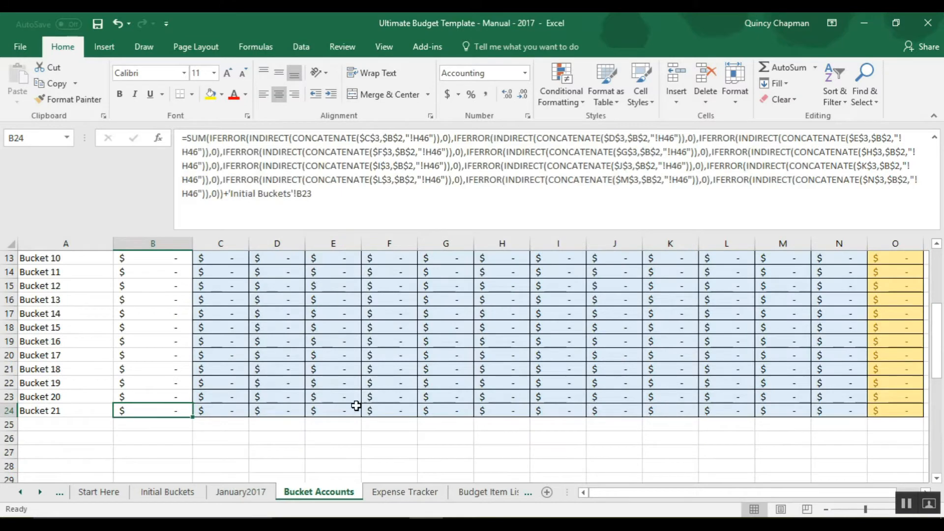
click(315, 199)
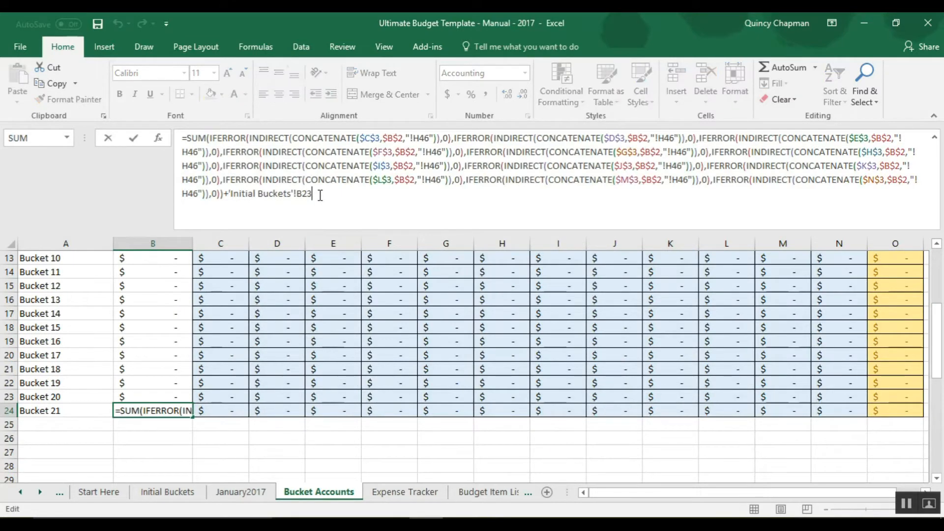
key(Return)
Step: Set Bucket 21's initial amount to 10 in B23 of Initial Buckets and check its total on Bucket Accounts
click(162, 492)
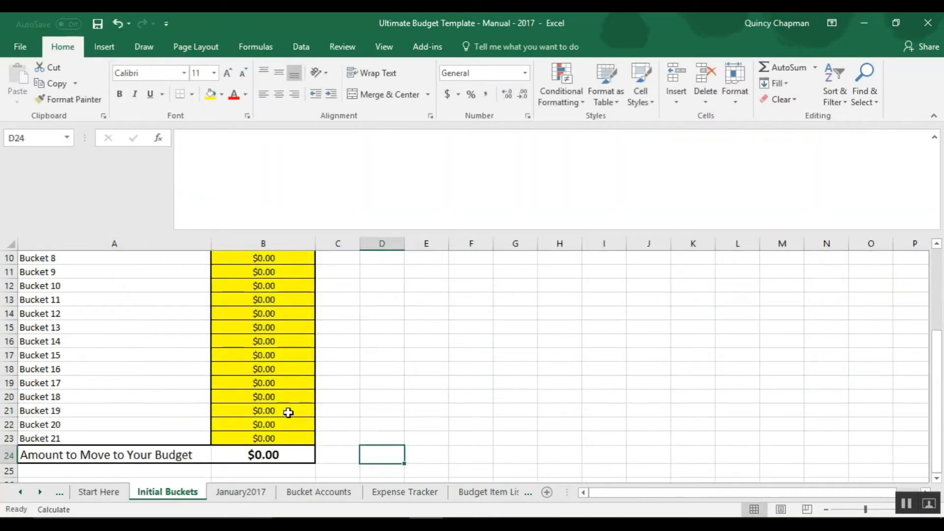
click(294, 438)
text(10)
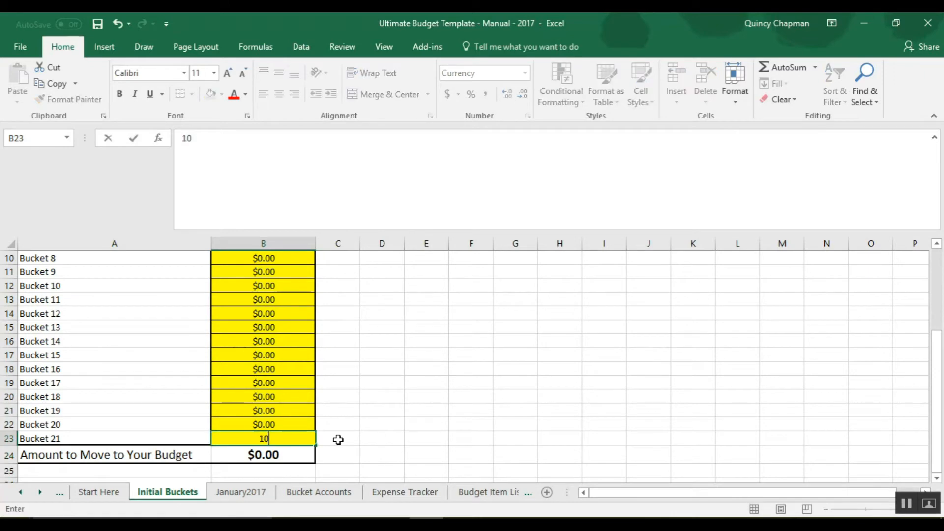
key(Return)
click(345, 493)
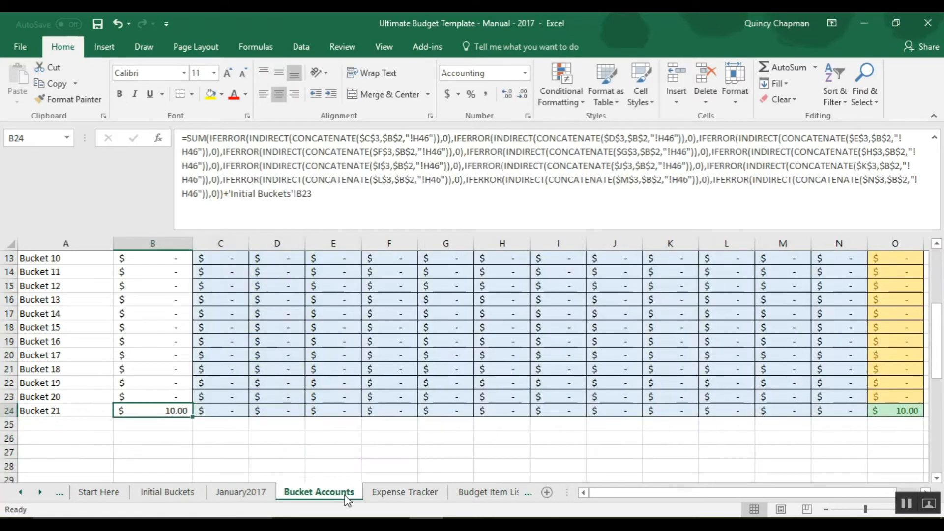
Step: Check the January2017 sheet, then reset Bucket 21's initial amount in B23 of Initial Buckets to 0
click(169, 493)
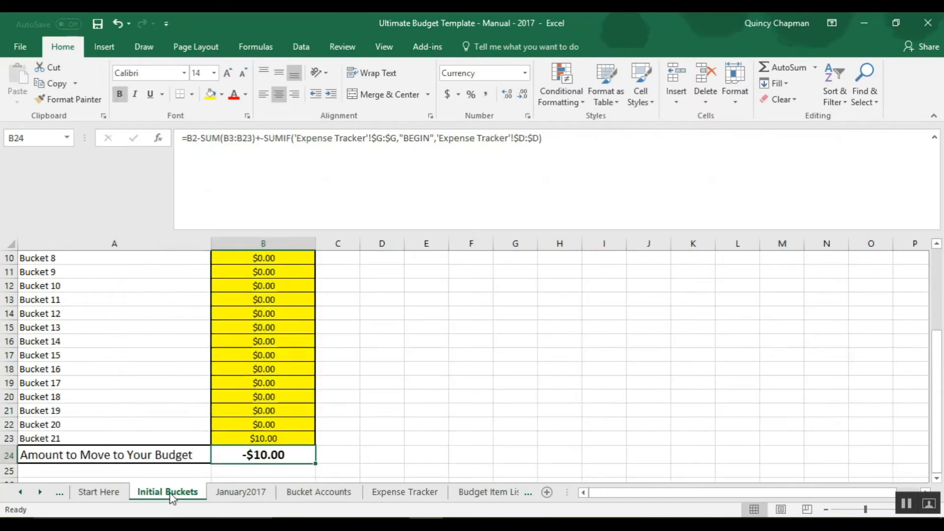
click(296, 491)
click(262, 493)
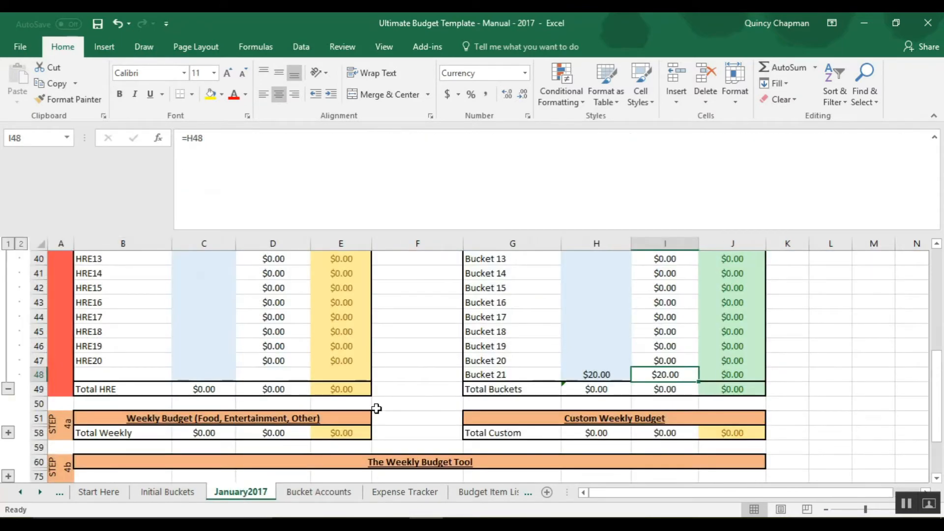
click(168, 493)
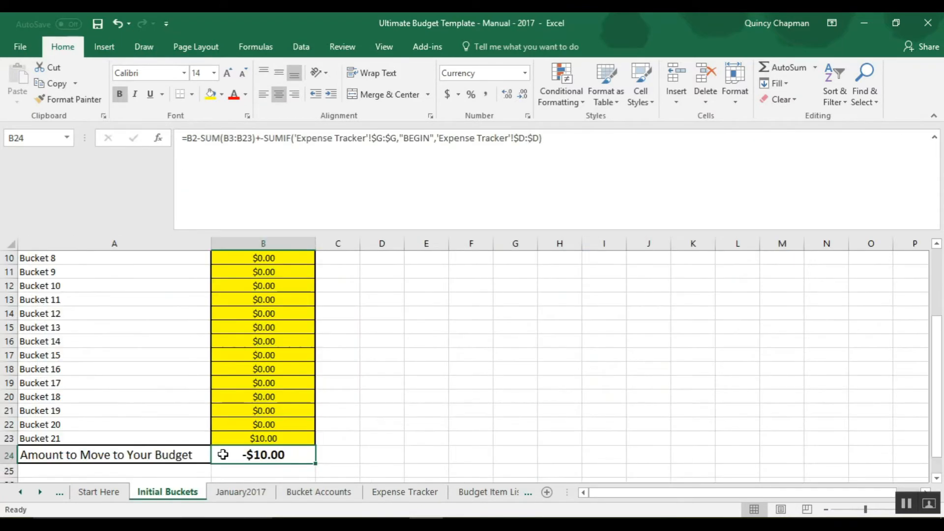
click(263, 440)
text(0)
key(Return)
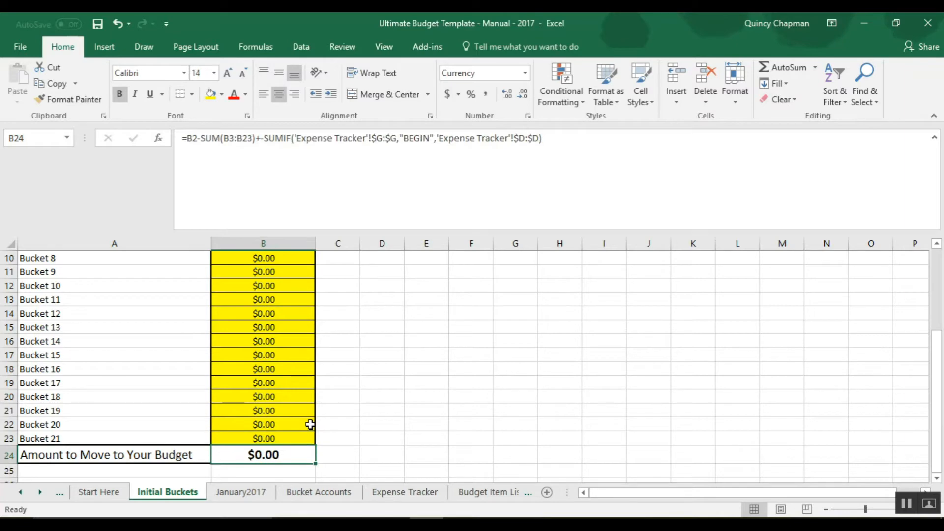
Step: Recheck Bucket 21's total on Bucket Accounts and examine the Bucket 20 and Bucket 21 amount cells H47 and H48 on January2017
click(272, 493)
click(301, 494)
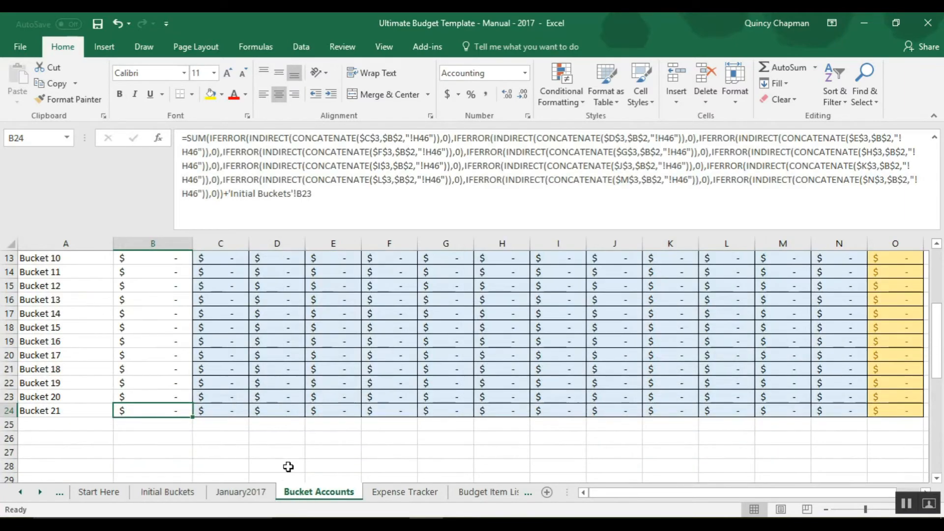
click(246, 492)
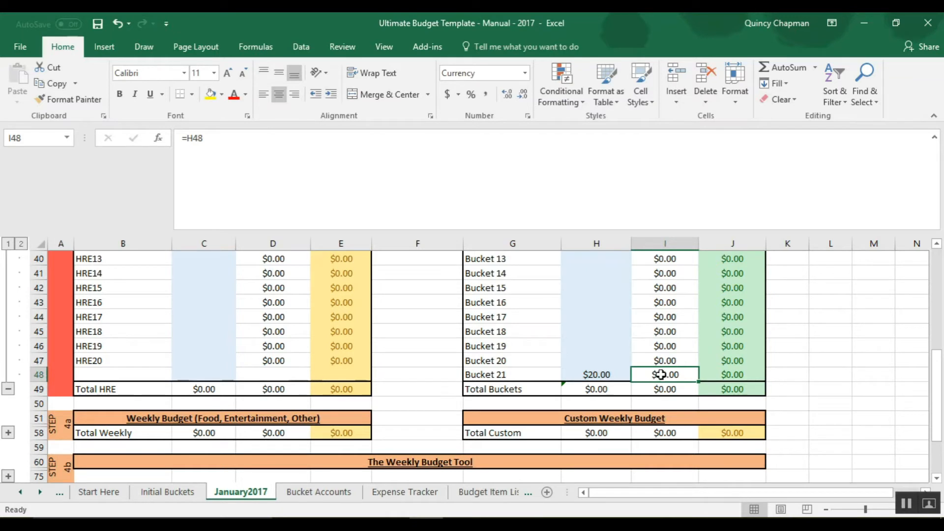
click(596, 360)
click(603, 375)
click(601, 360)
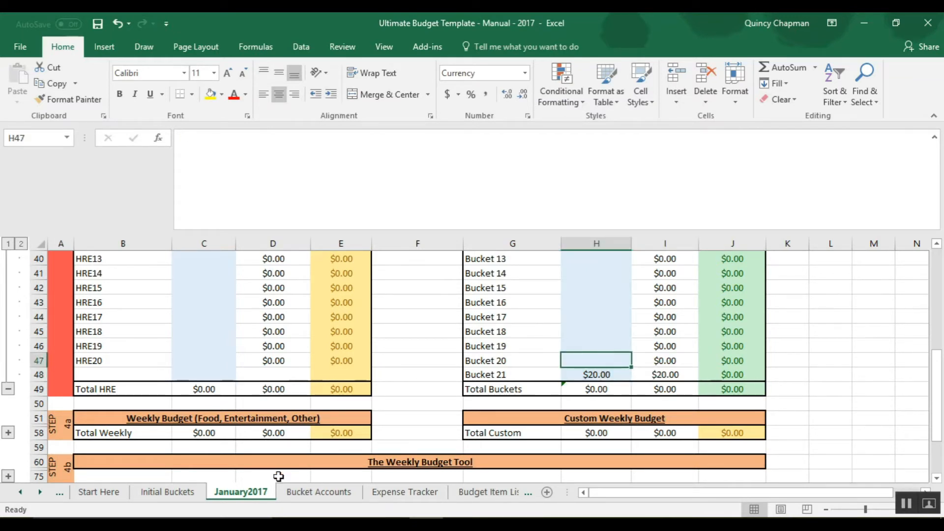
Step: Compare the Total Budget formulas of Buckets 19, 20 and 21 in B22:B24 of Bucket Accounts
click(322, 492)
click(148, 396)
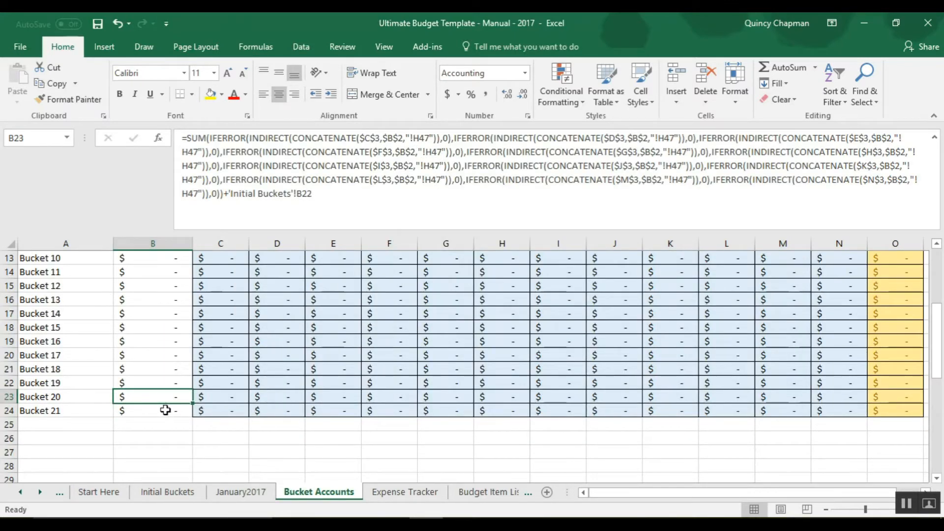
click(165, 410)
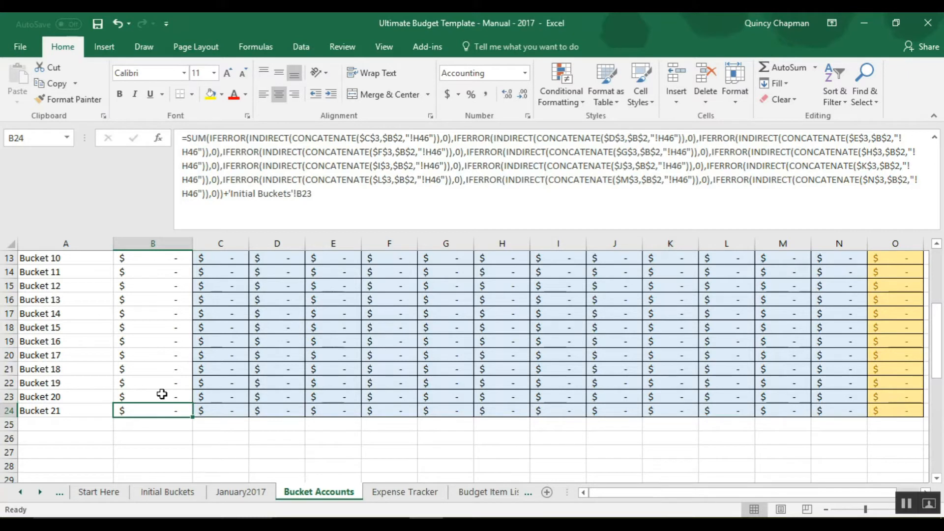
click(155, 396)
click(159, 382)
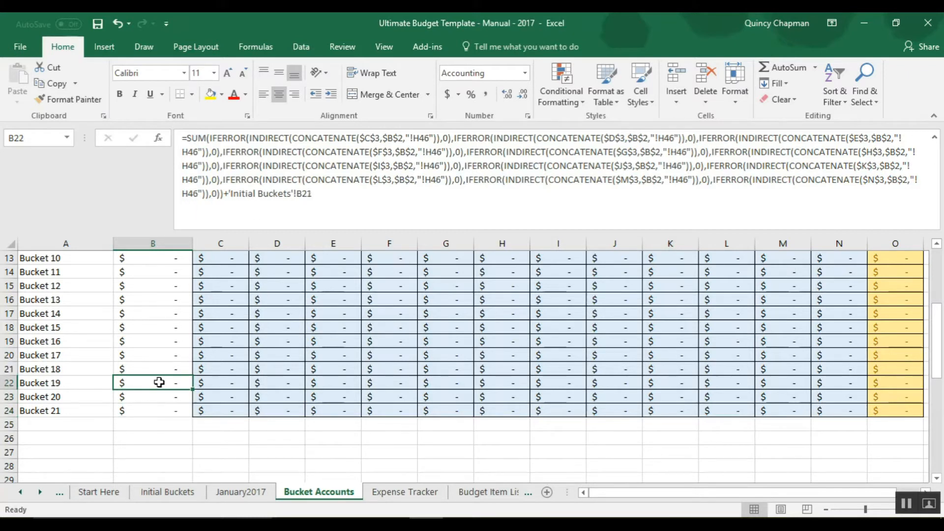
click(158, 412)
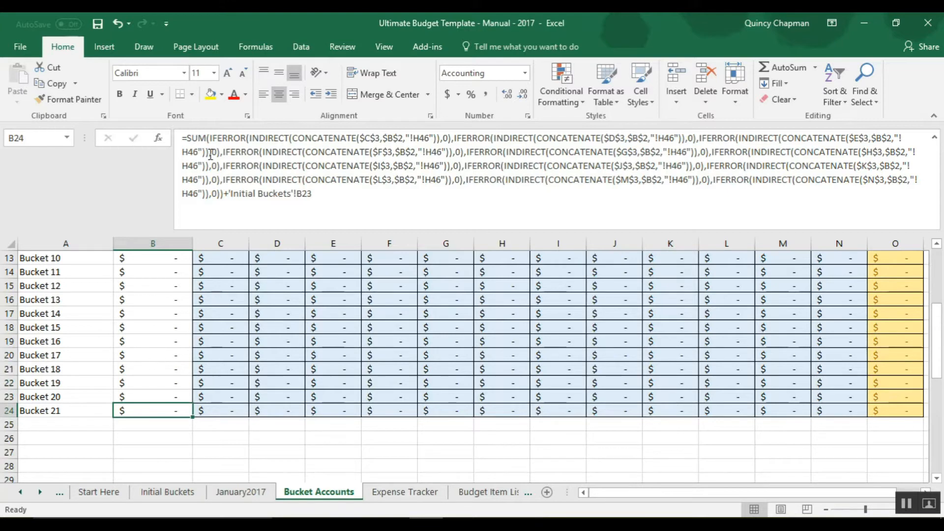
Step: Set Bucket 19's amount in H46 of January2017 to 20 and check the totals on Bucket Accounts
click(242, 494)
click(589, 346)
text(20)
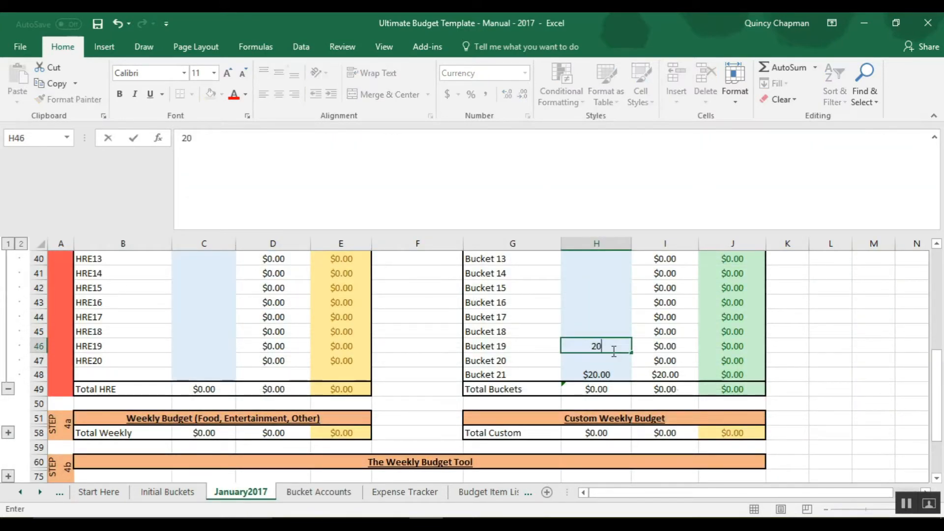
key(Return)
click(310, 479)
click(317, 492)
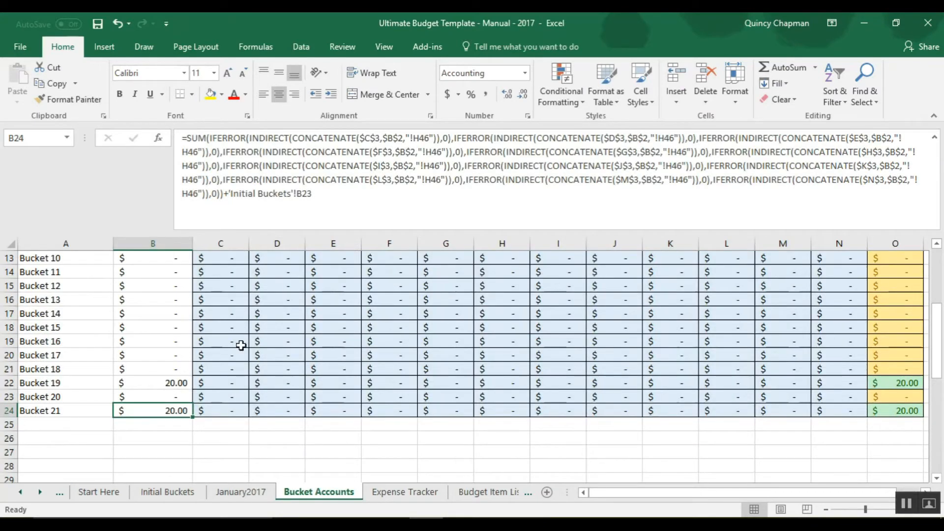
Step: Examine the Bucket 19 and Bucket 21 formulas in B22 and B24 and Bucket 21's expense formula in C24
click(165, 384)
click(169, 410)
click(218, 411)
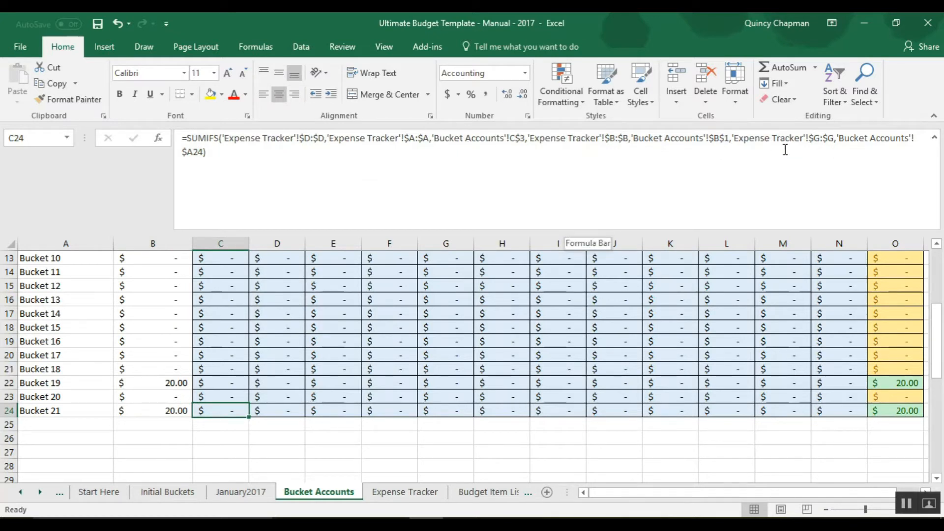
click(222, 157)
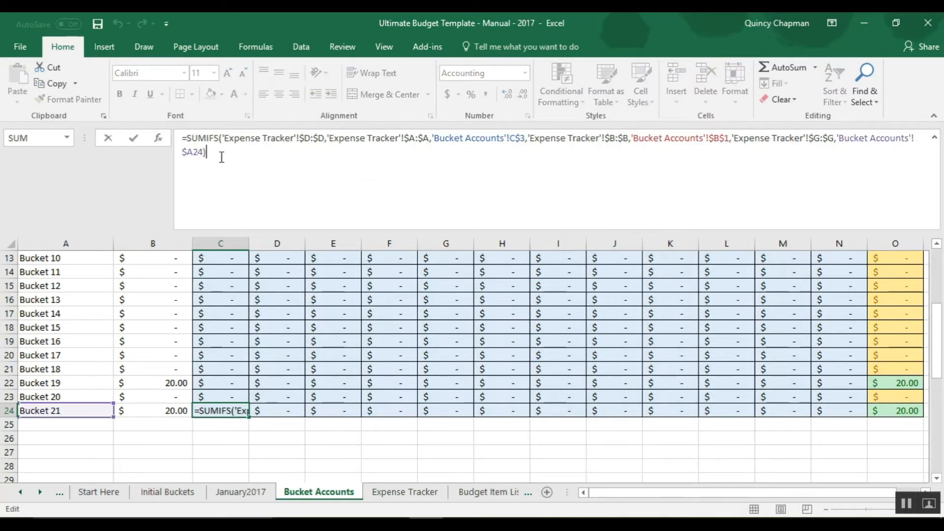
click(245, 455)
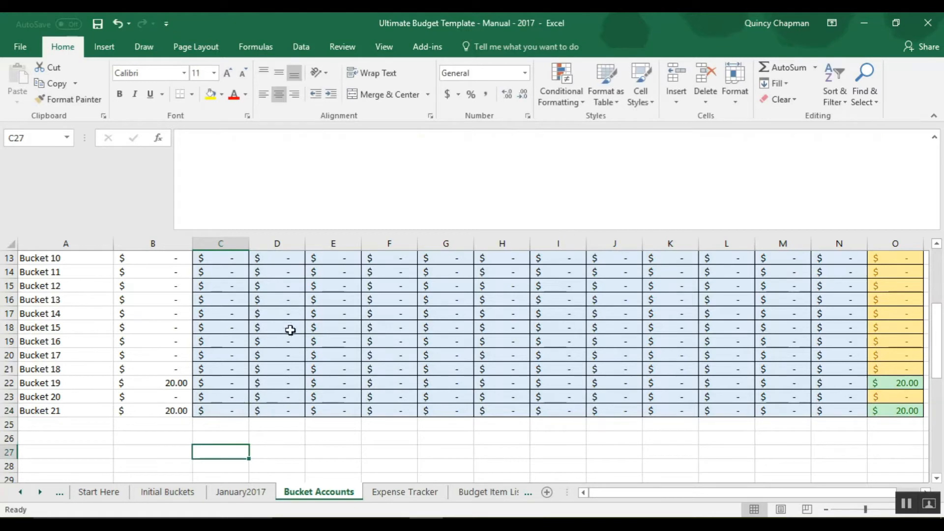
Step: Reset Bucket 19's amount in H46 of January2017 to 0 and recheck the Bucket 20 and Bucket 21 formulas on Bucket Accounts
click(169, 413)
click(240, 492)
click(608, 350)
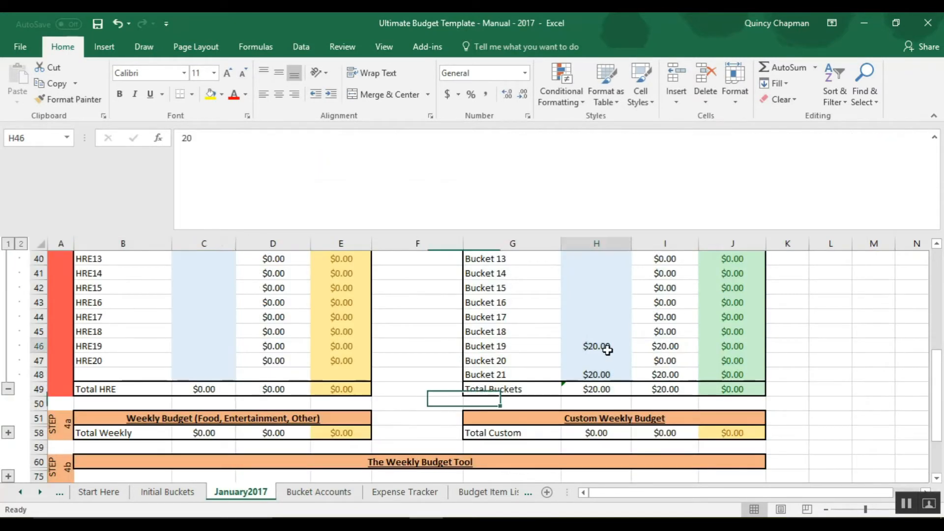
text(0)
key(Return)
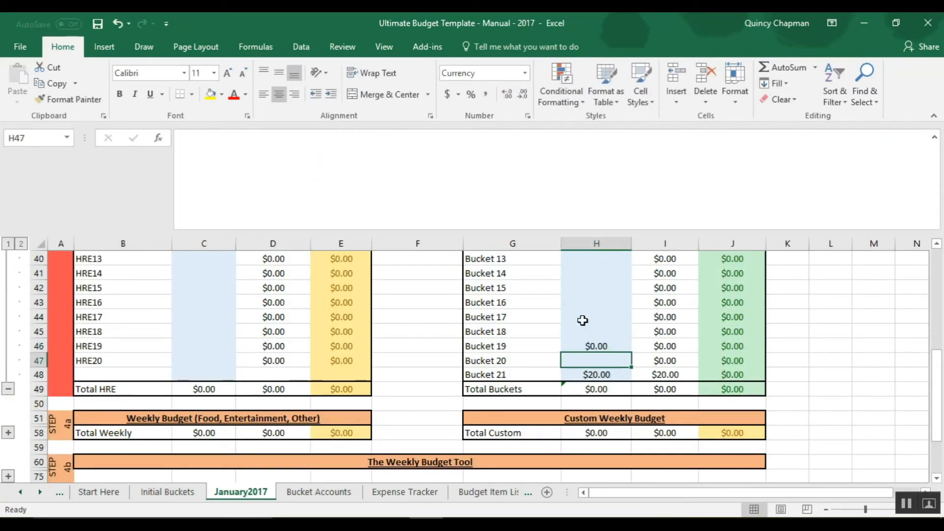
click(300, 492)
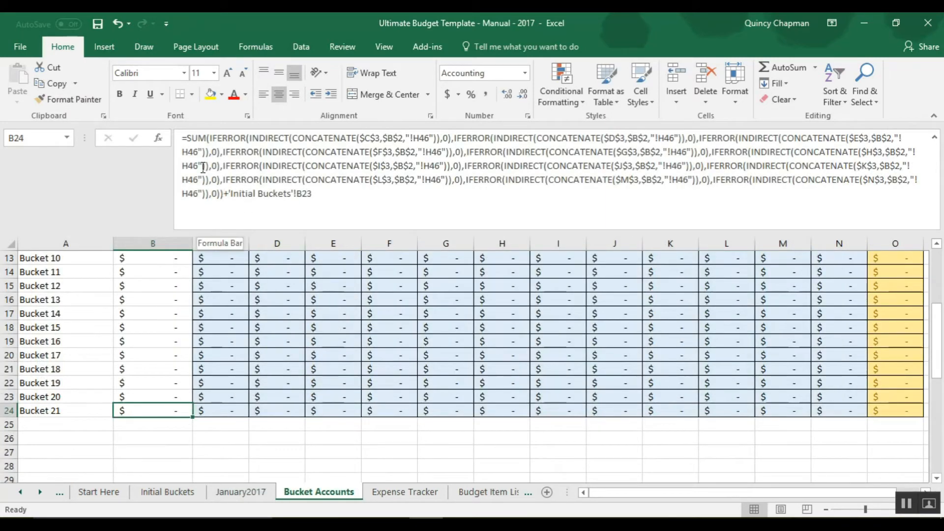
click(158, 394)
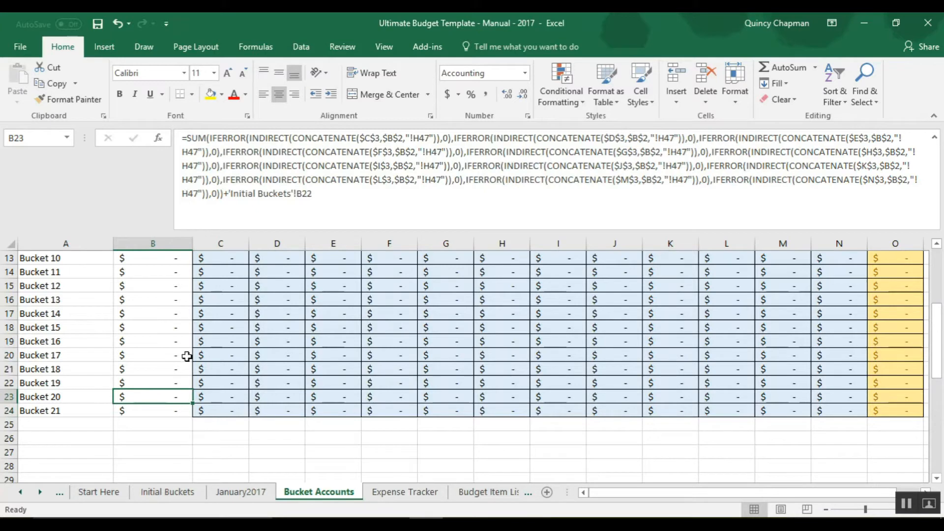
click(151, 412)
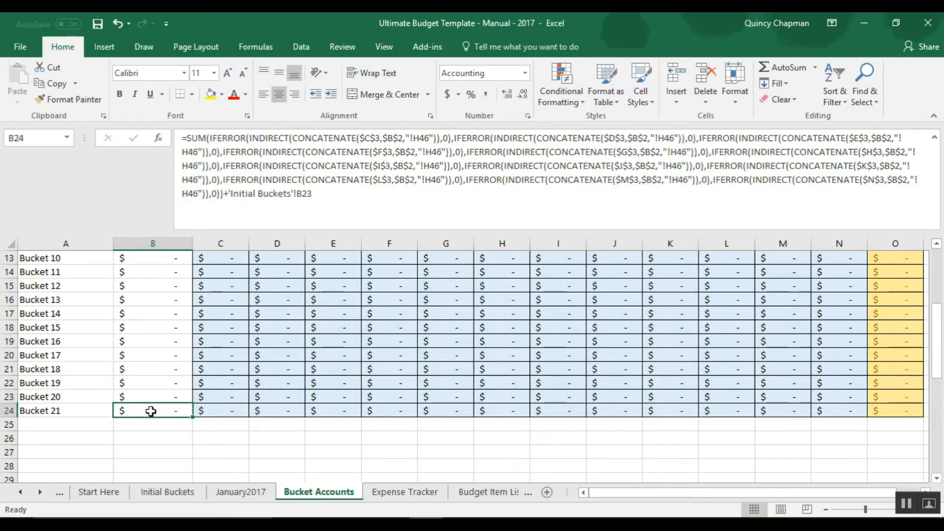
Step: Replace the H46 references with H48 in Bucket 21's Total Budget formula in B24 of Bucket Accounts and check the formula
click(271, 466)
click(163, 412)
key(ctrl+f)
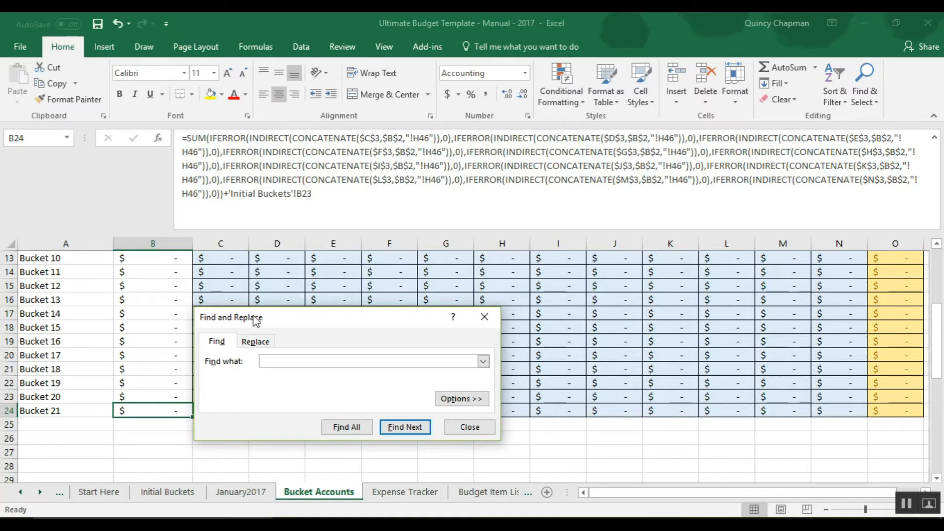
click(255, 343)
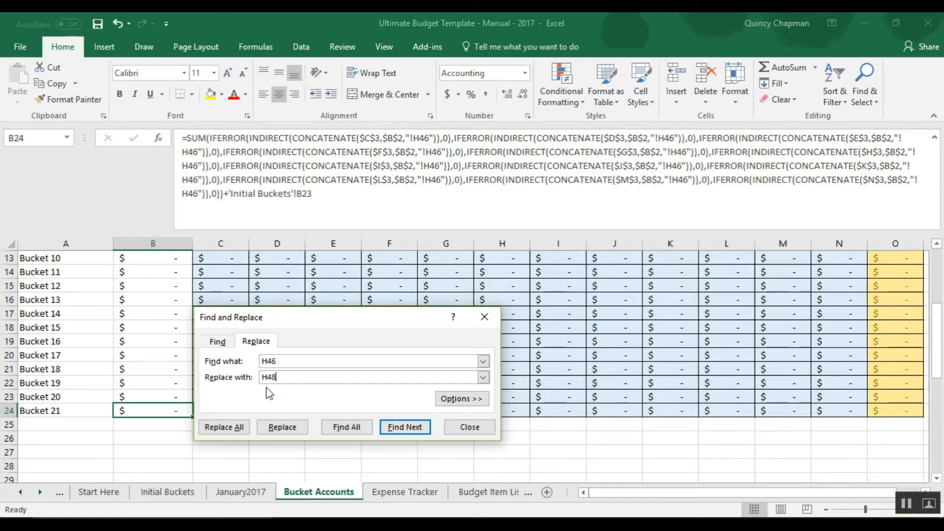
click(292, 428)
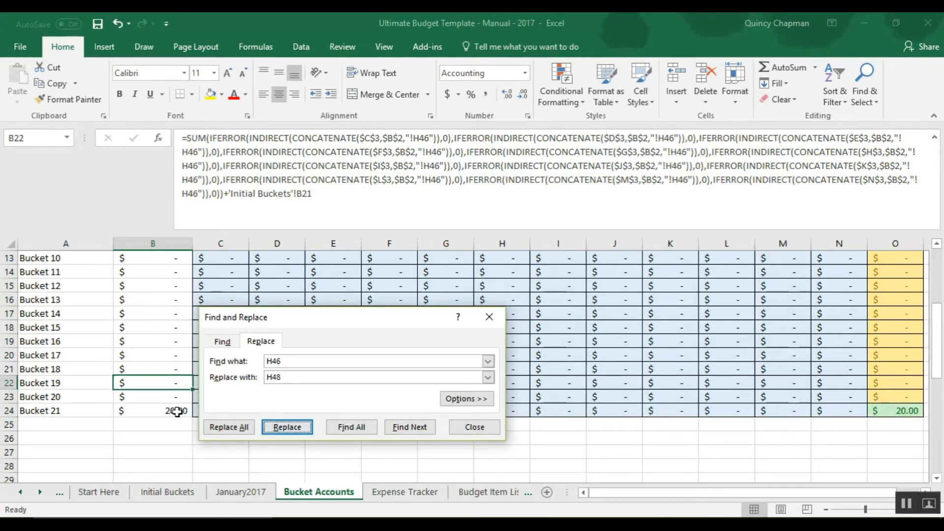
click(477, 432)
click(166, 410)
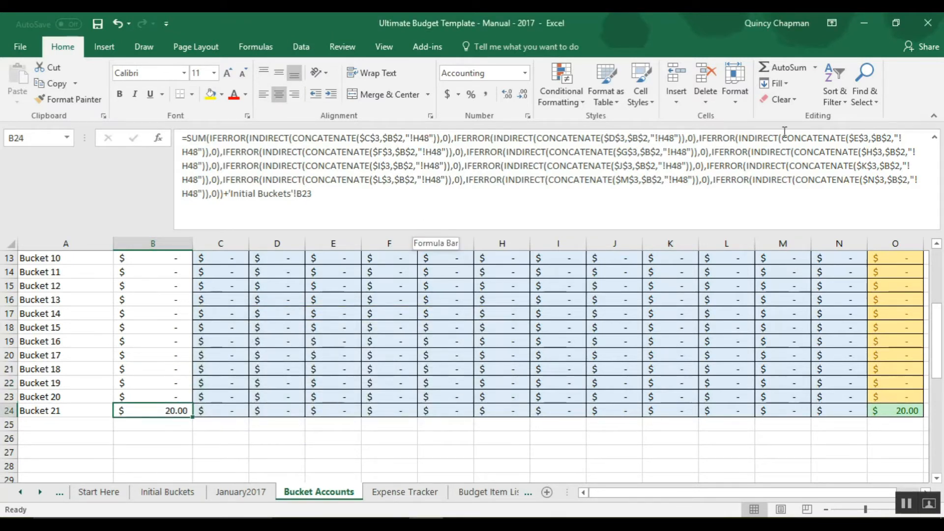
Step: Compare the Bucket 19, 20 and 21 totals on Bucket Accounts with Bucket 21's amount in H48 of January2017
click(173, 382)
click(164, 394)
click(158, 409)
click(243, 493)
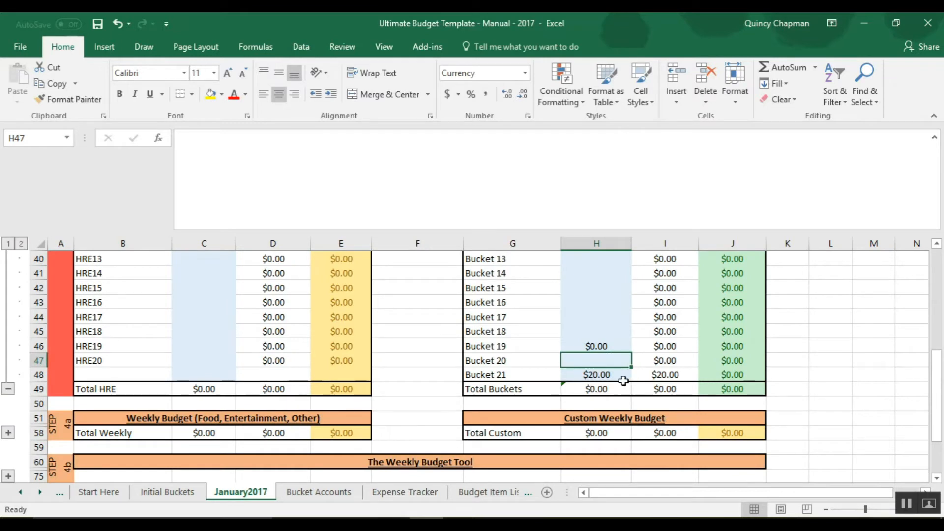
click(584, 375)
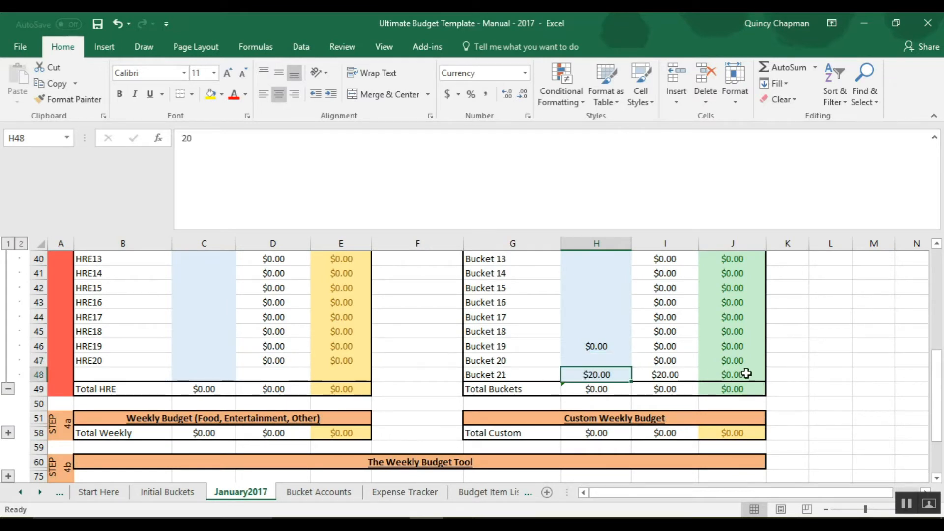
click(322, 492)
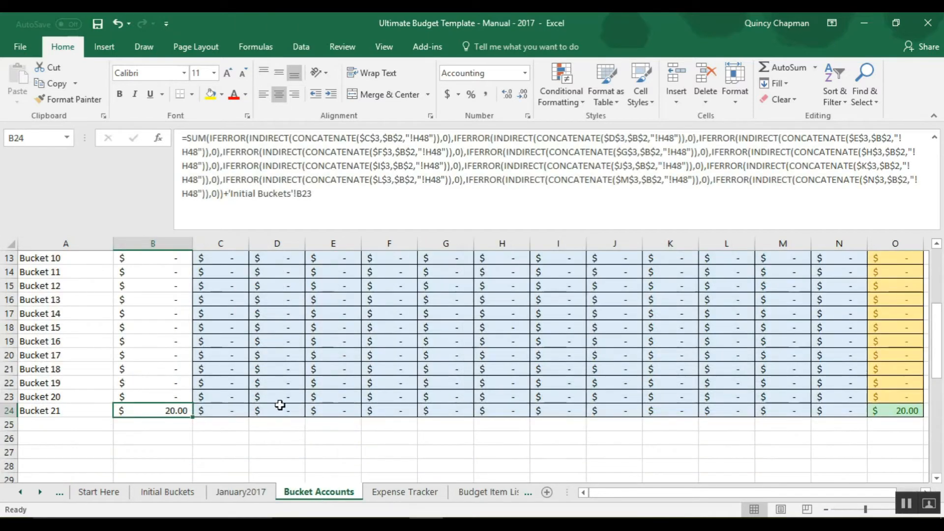
Step: Check the Category choices in G3 of Expense Tracker for Bucket 21 without picking one
click(404, 492)
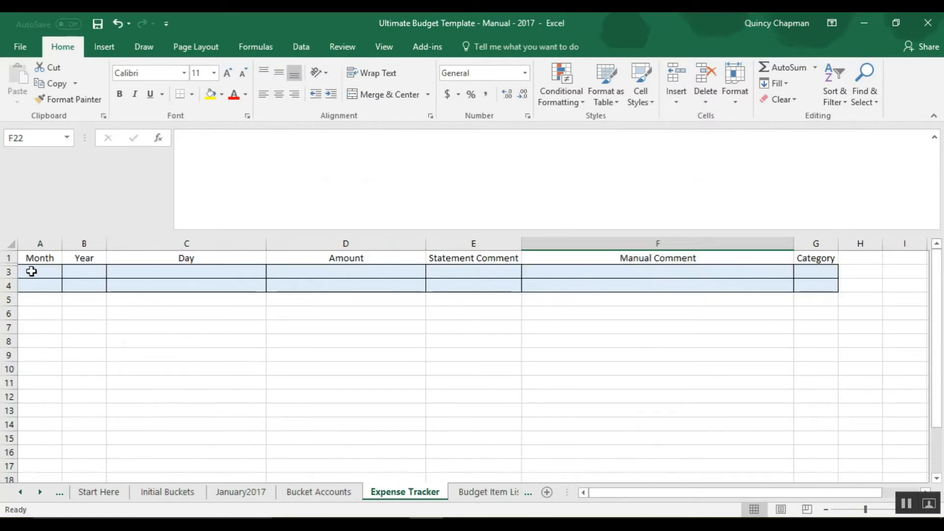
click(818, 269)
click(844, 271)
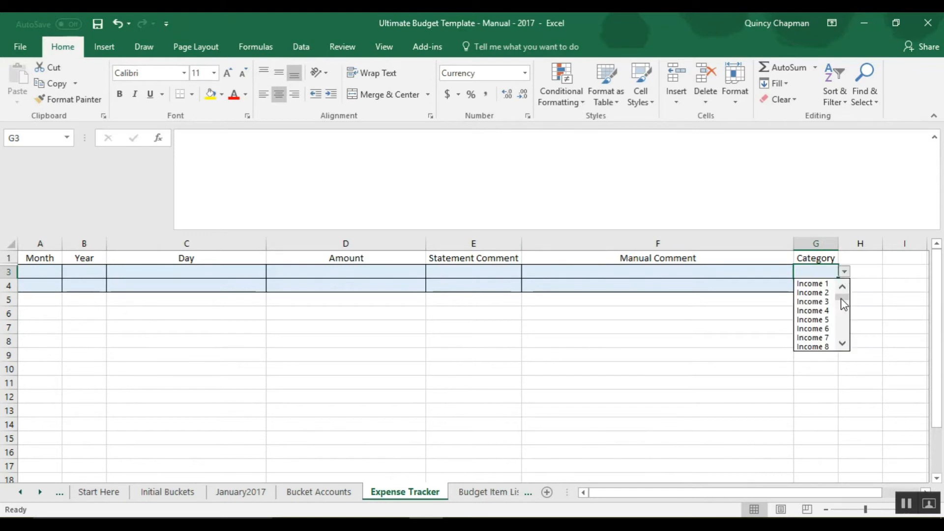
drag(843, 297, 844, 333)
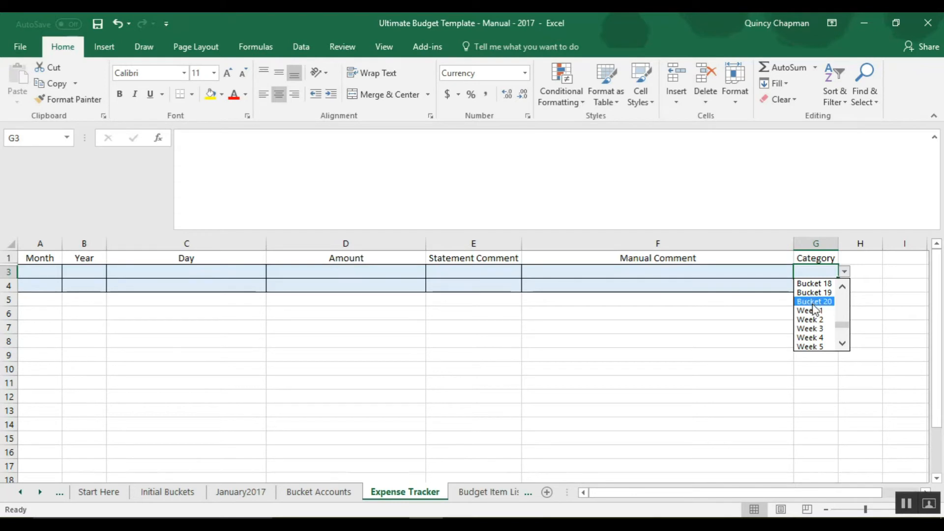
click(546, 445)
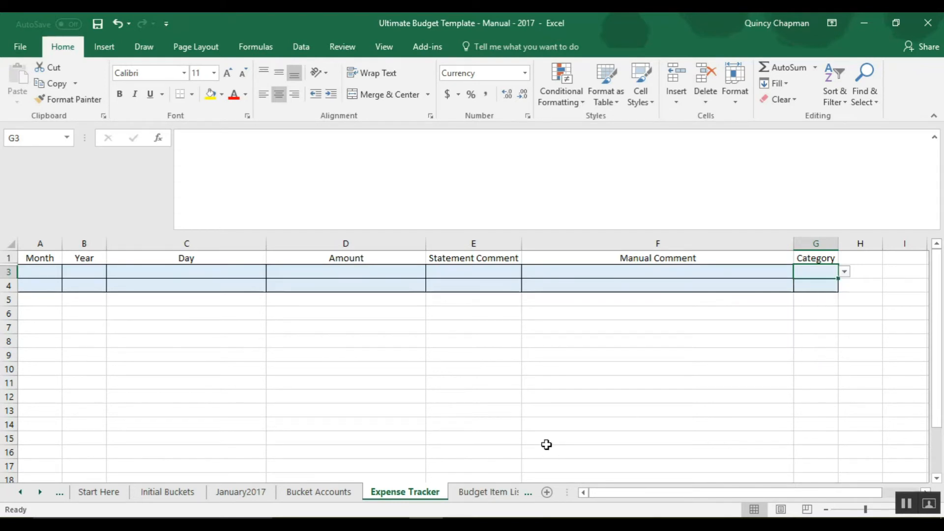
Step: Unhide the List sheet
right_click(394, 494)
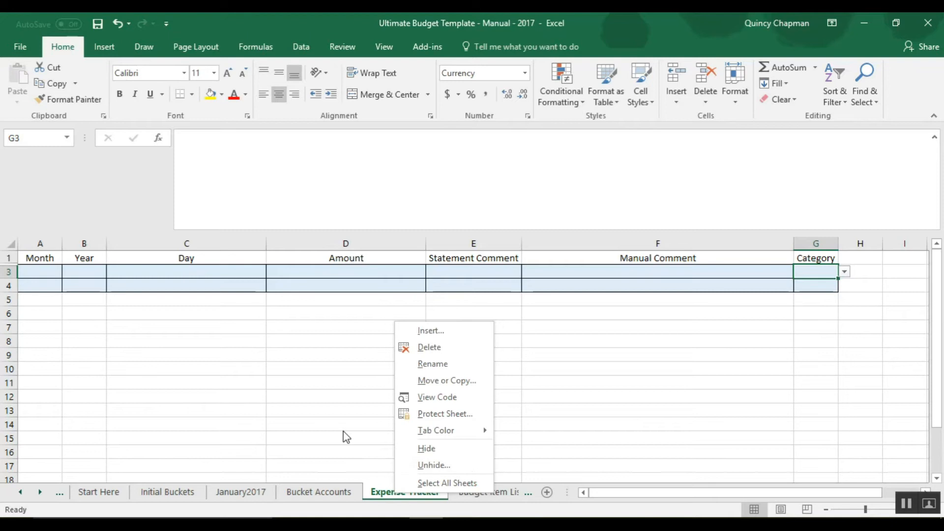
click(391, 468)
right_click(397, 499)
click(433, 466)
double_click(337, 418)
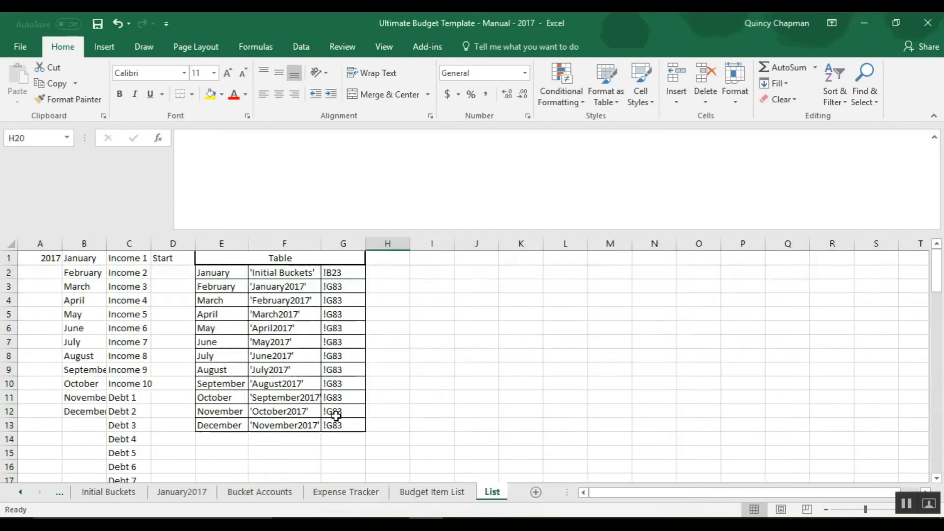
Step: Examine the category names in column C of the List sheet and the cells they reference
scroll(143, 326, down, 1)
scroll(143, 325, up, 1)
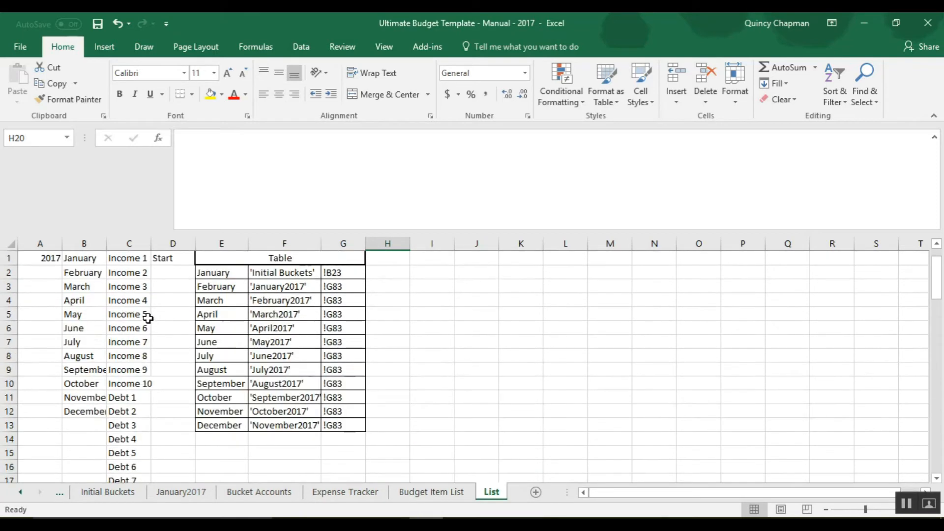
drag(126, 257, 124, 450)
click(131, 411)
click(138, 357)
click(140, 314)
click(141, 289)
Step: Insert a blank row 62 between Bucket 20 and Week 1 on the List sheet
scroll(150, 362, down, 15)
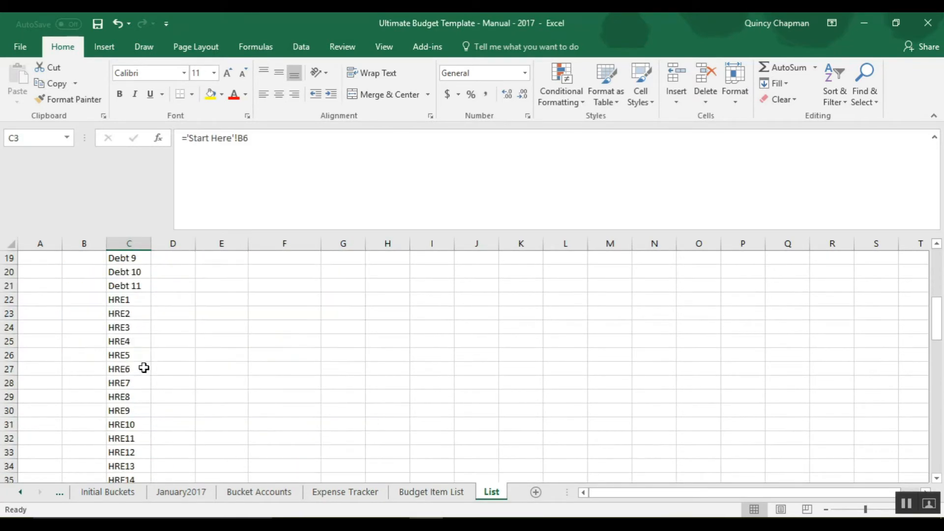
scroll(140, 401, down, 2)
click(127, 396)
click(137, 381)
click(141, 407)
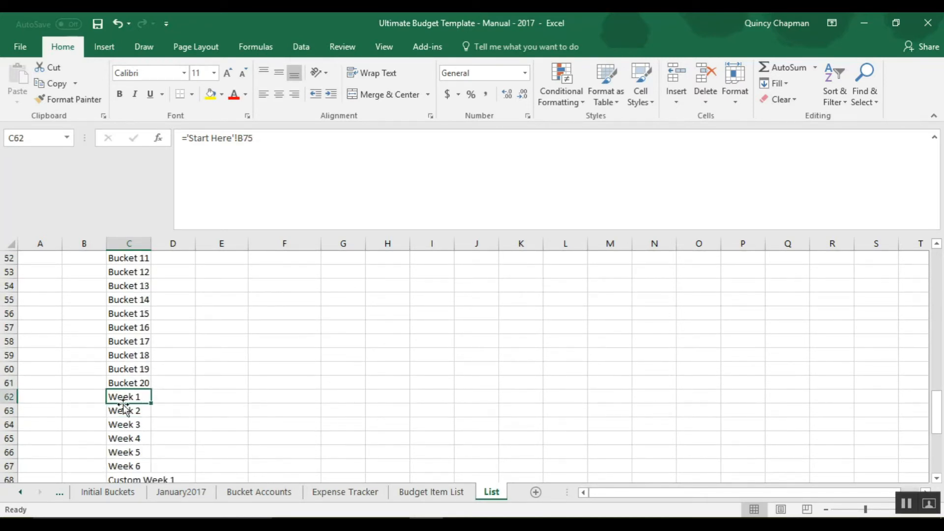
right_click(9, 396)
click(46, 286)
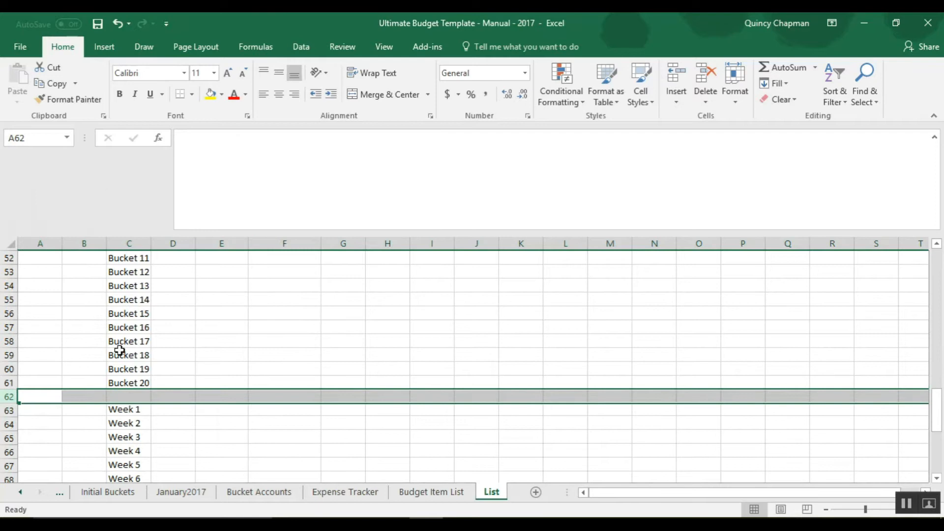
Step: Fill the bucket reference formula down column C into C62 to add Bucket 21 to the category list
drag(138, 365, 149, 397)
click(145, 385)
click(145, 397)
Step: Check the remaining categories in column C of List down to BEGIN in C82 and return to Expense Tracker
scroll(243, 451, down, 3)
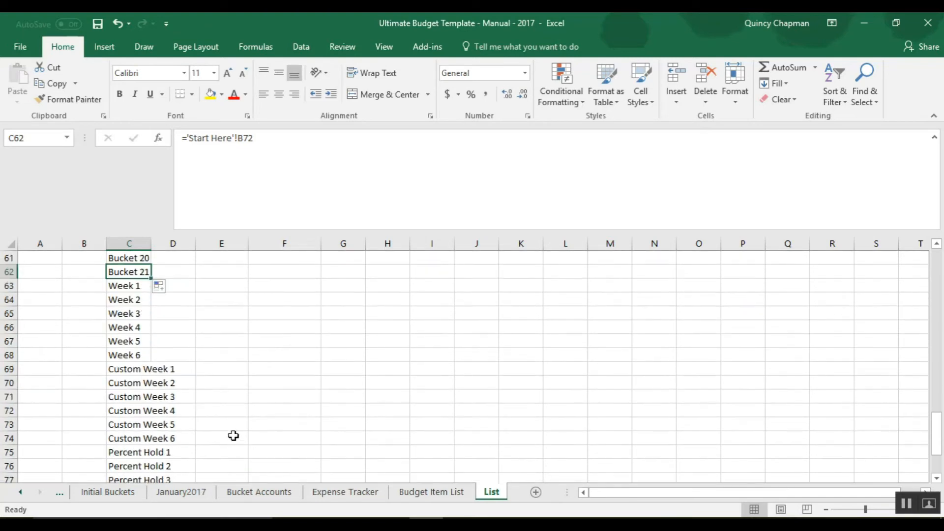
scroll(248, 403, down, 2)
scroll(183, 383, up, 3)
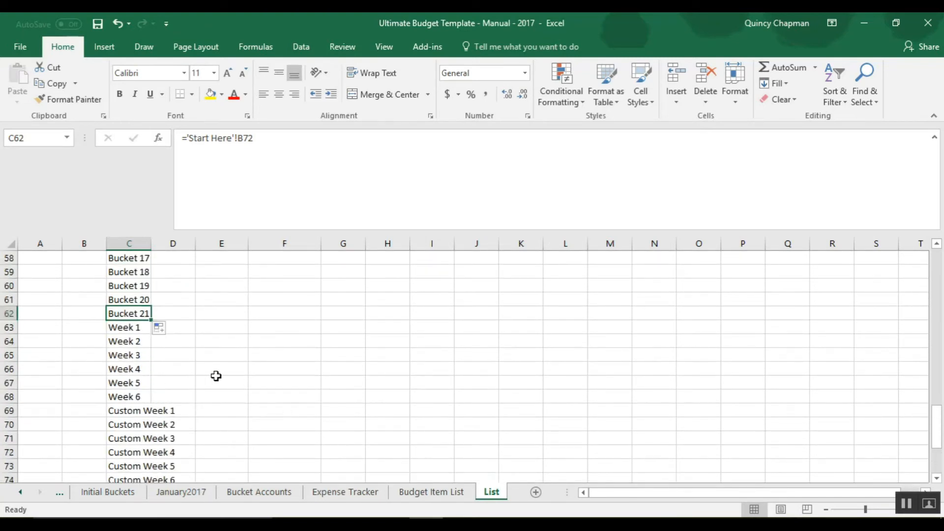
scroll(187, 390, down, 4)
click(136, 427)
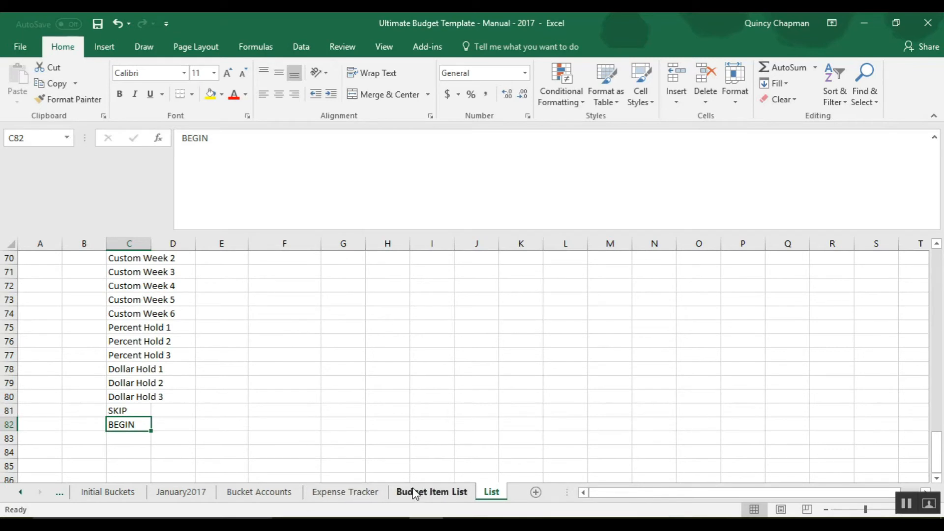
click(327, 494)
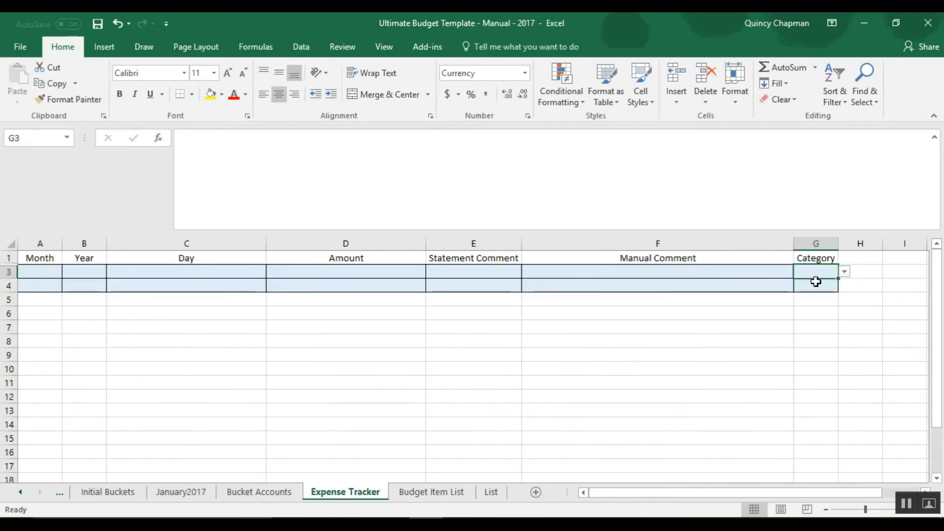
Step: Look for Bucket 21 in the category choices of cell G3 without selecting a category
click(845, 272)
drag(842, 295, 842, 344)
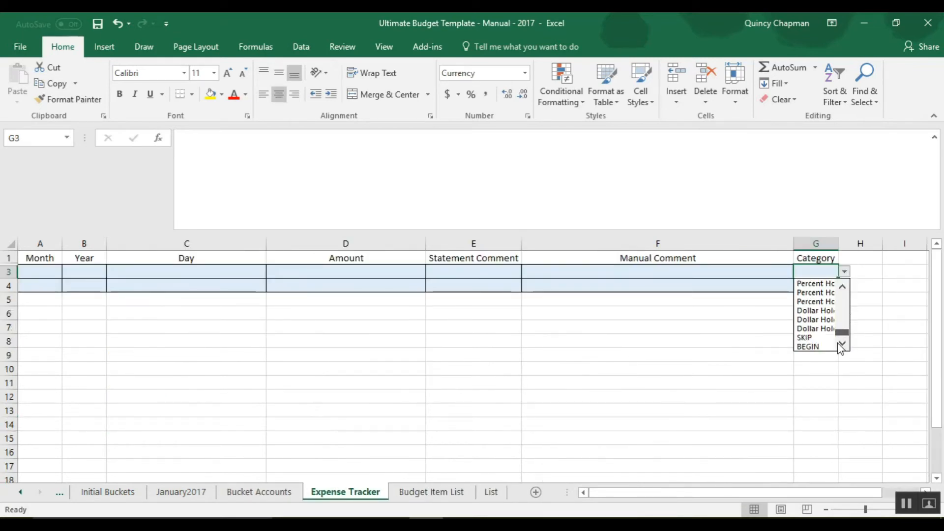
mouse_move(845, 335)
mouse_down()
mouse_move(843, 319)
mouse_move(845, 326)
mouse_up()
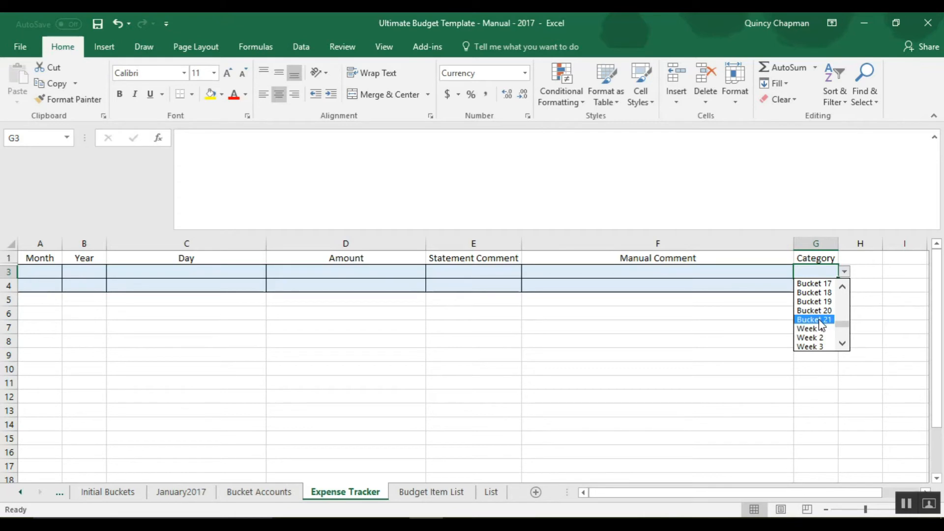
key(Escape)
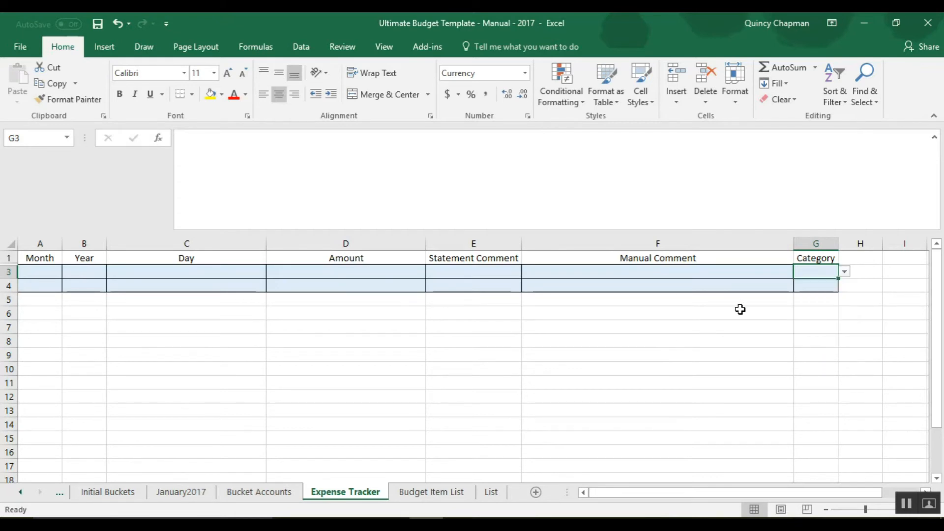
click(598, 372)
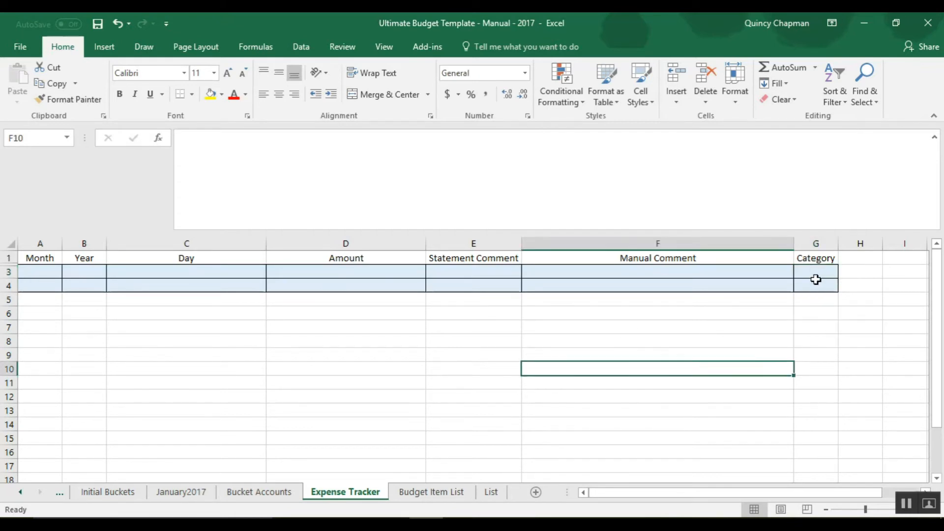
Step: Unhide row 2 between the header row and row 3
drag(6, 259, 8, 267)
right_click(9, 269)
click(43, 467)
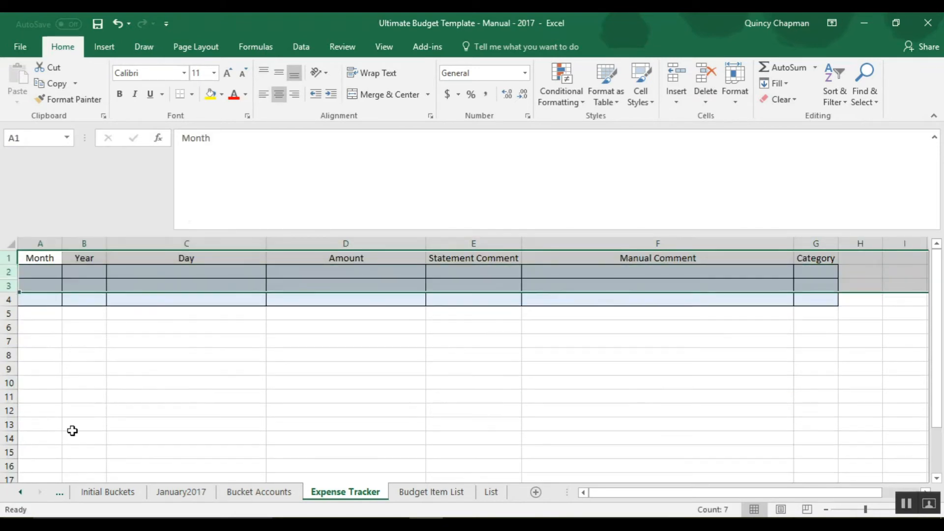
Step: Set the list validation source for Category cells G2:G4 to =List!$C$1:$C$81
drag(828, 268, 836, 298)
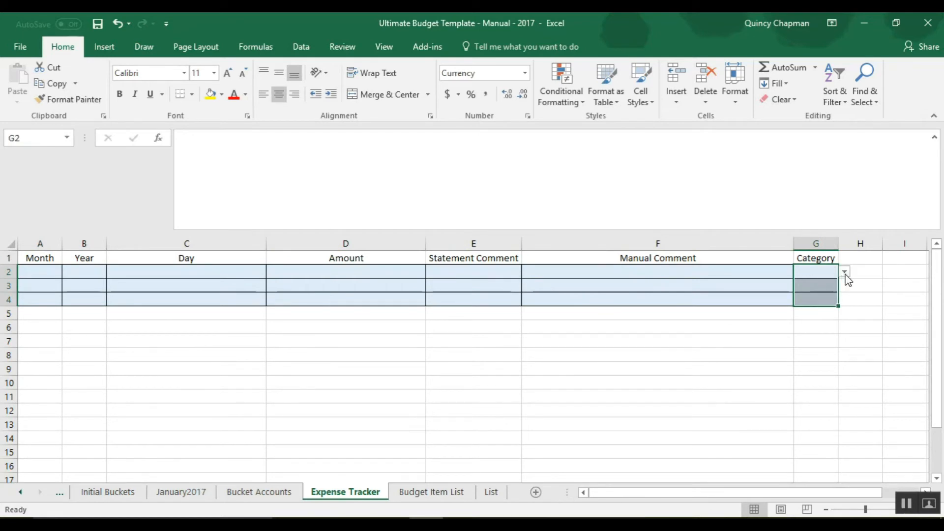
click(301, 50)
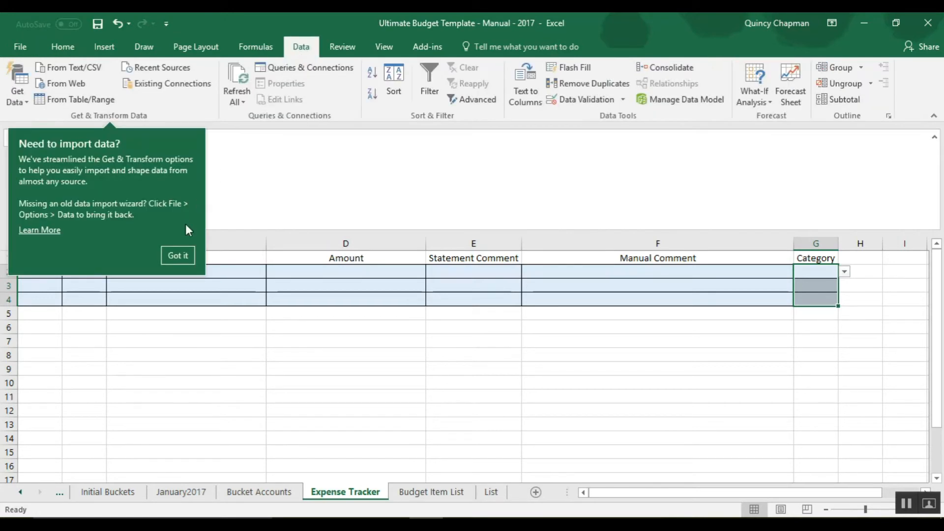
click(178, 255)
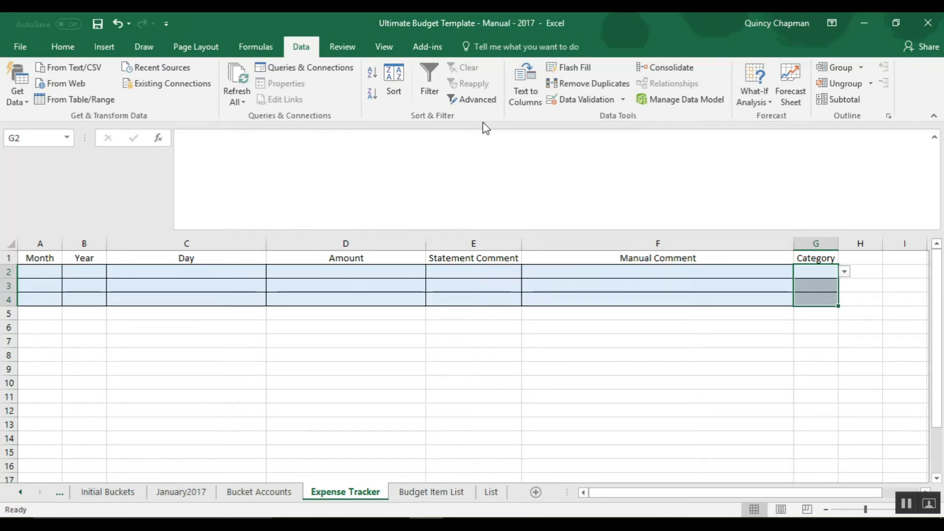
click(586, 102)
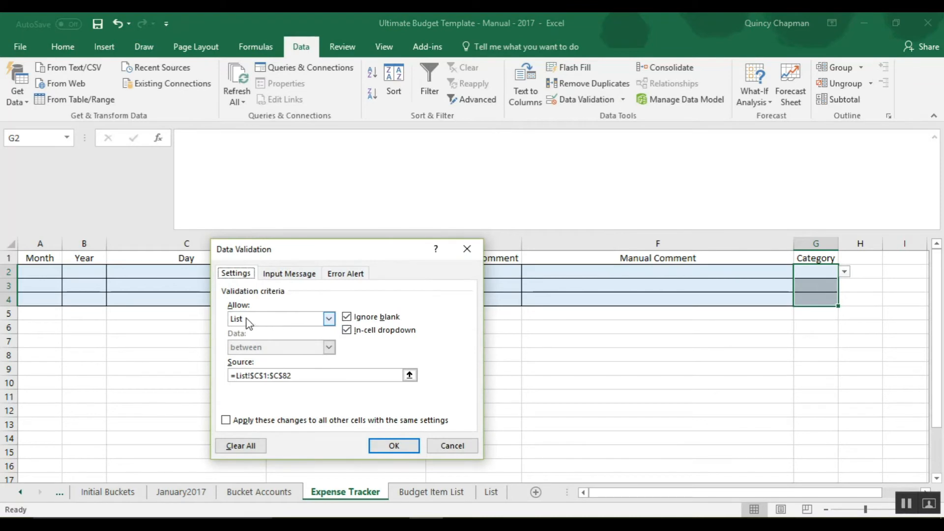
click(300, 375)
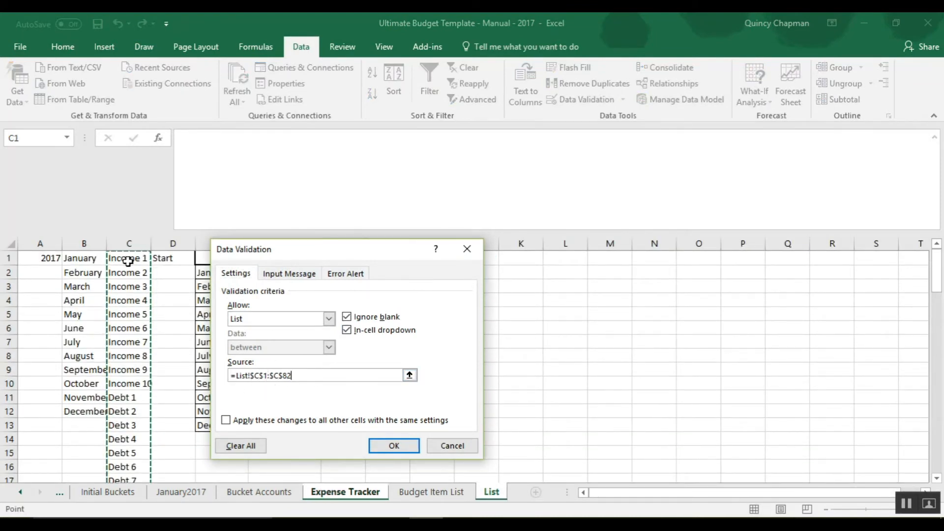
drag(936, 274, 904, 480)
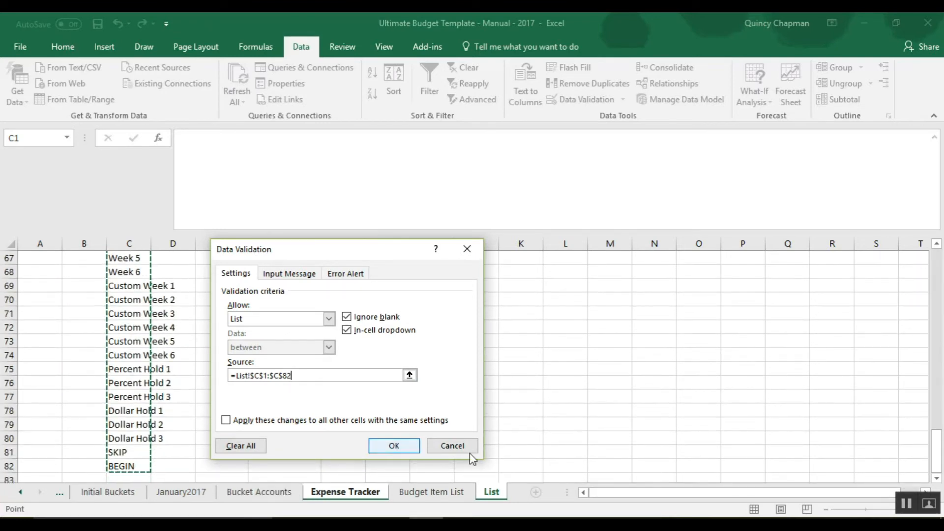
drag(293, 375, 236, 375)
click(294, 375)
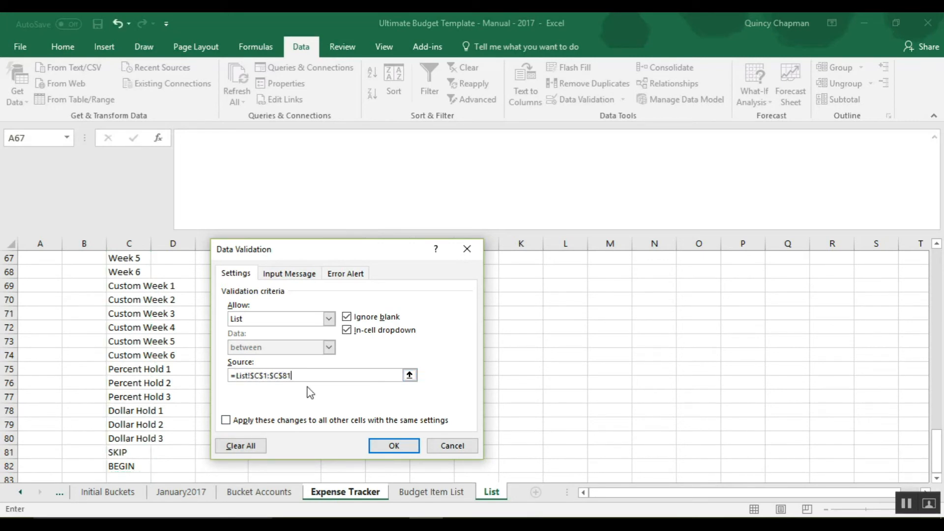
click(390, 446)
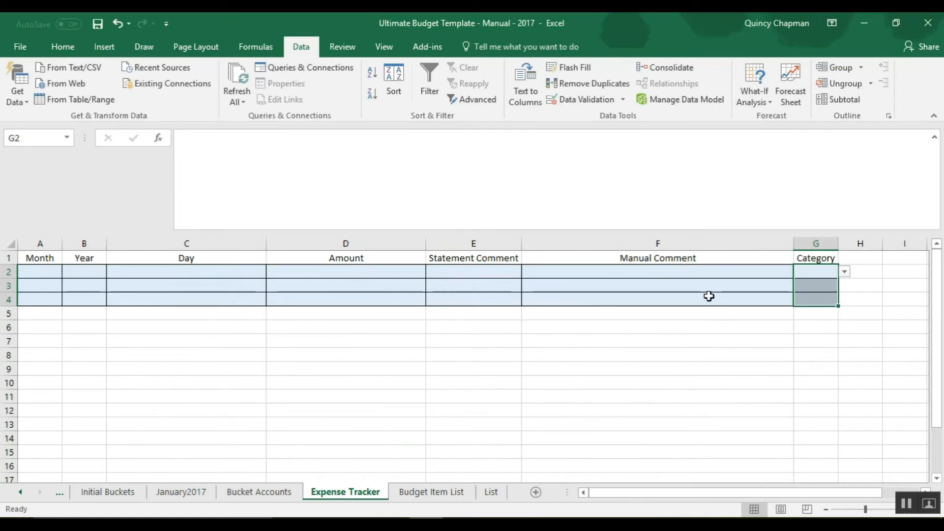
Step: Check the validation range for G2:G4 against the List sheet and set its source to =List!$C$1:$C$82
click(553, 100)
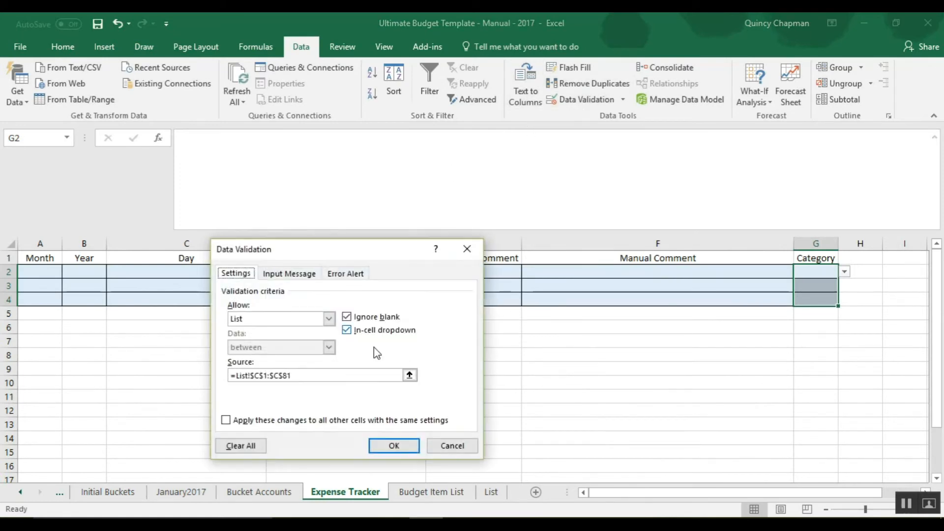
click(326, 376)
scroll(227, 442, up, 5)
scroll(609, 369, down, 17)
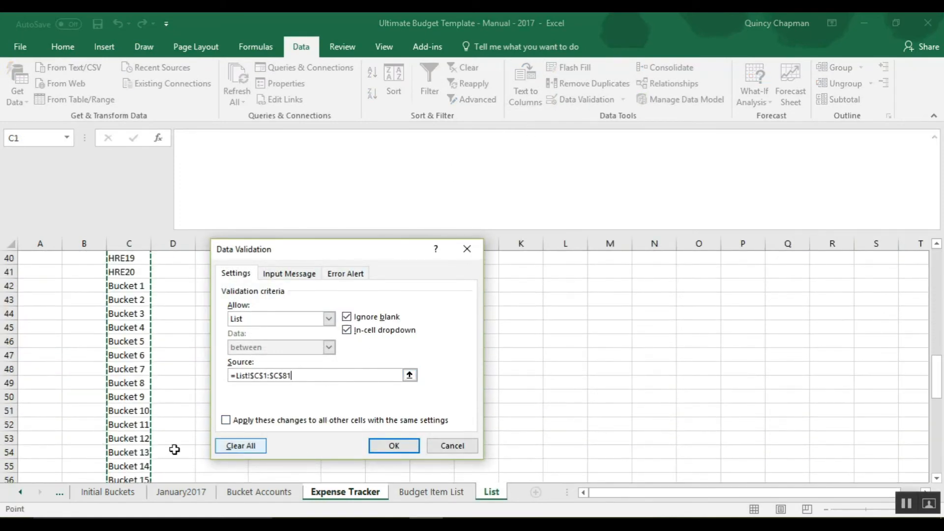
scroll(144, 445, down, 3)
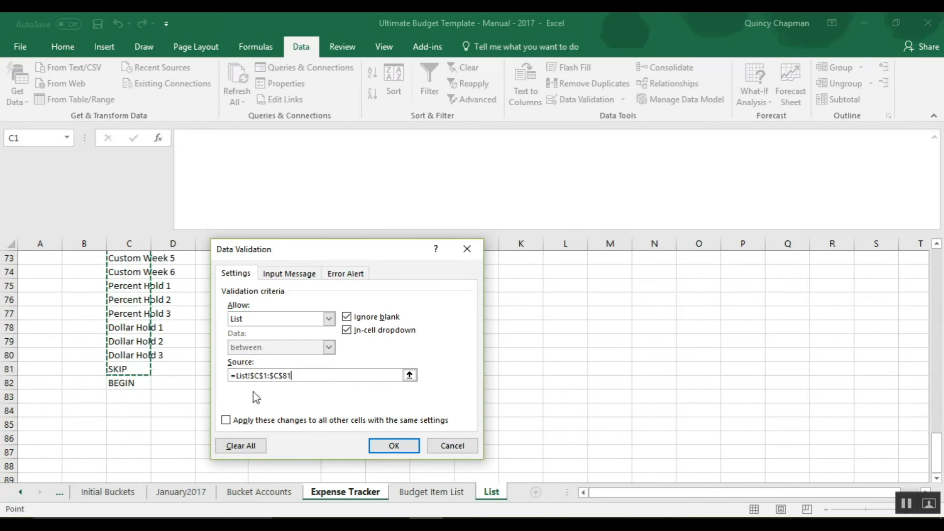
scroll(162, 364, up, 10)
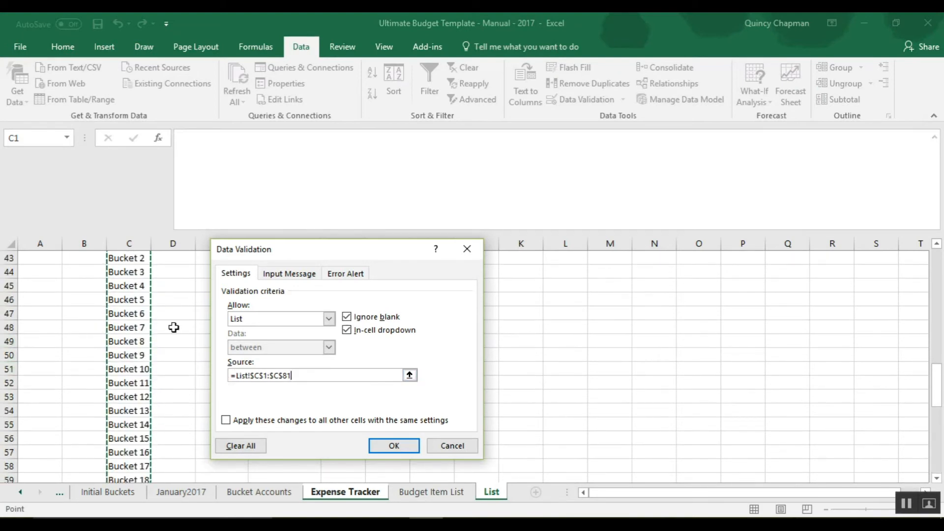
click(310, 378)
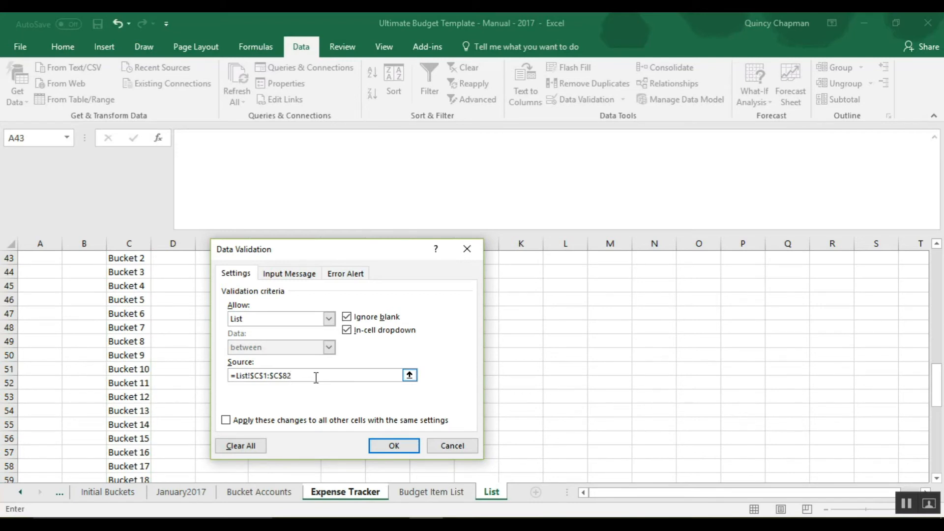
click(392, 445)
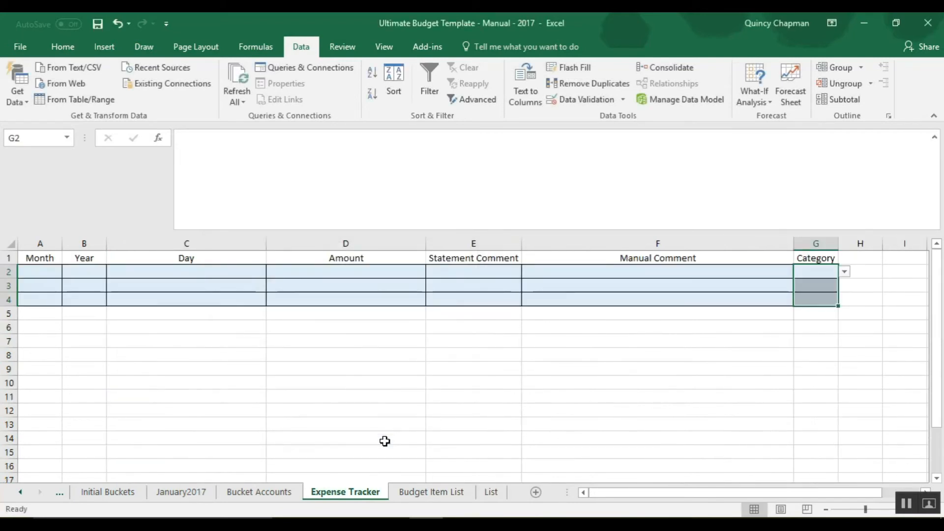
Step: Hide row 2 of Expense Tracker again
click(4, 271)
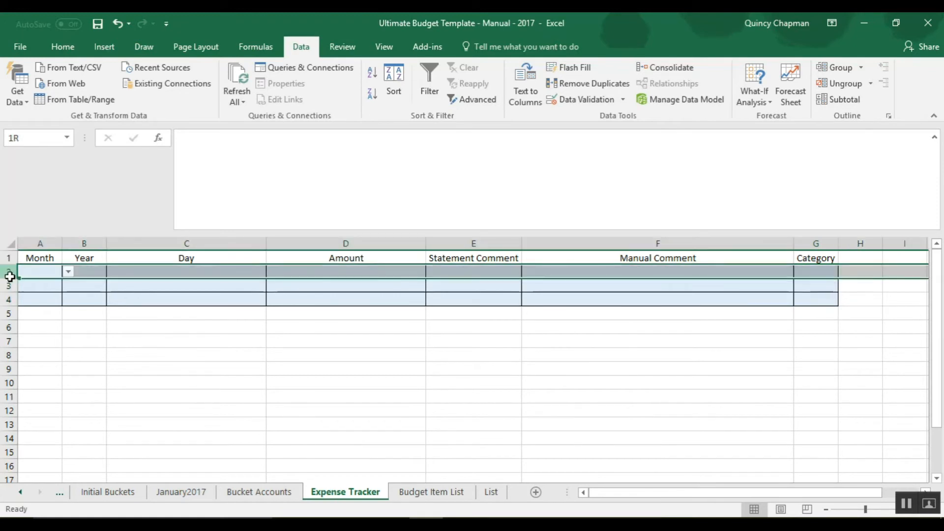
right_click(8, 272)
click(41, 454)
click(422, 398)
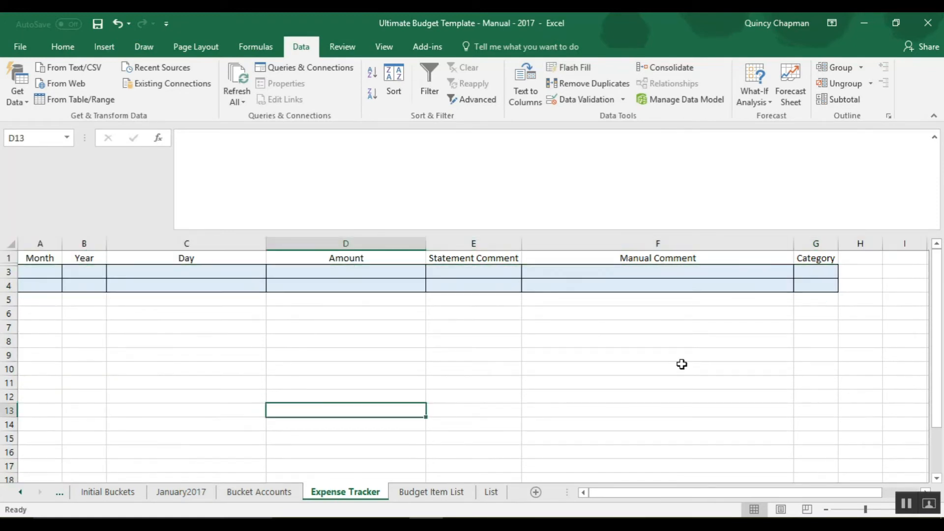
Step: Record a test entry in row 4 with category Bucket 21 and an amount of 20
click(842, 289)
click(825, 286)
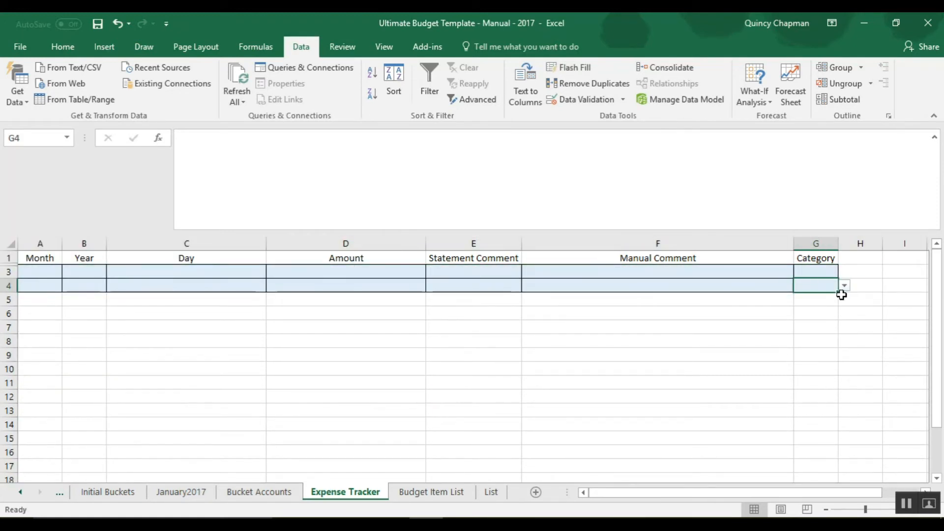
click(844, 287)
drag(841, 314, 843, 343)
click(827, 342)
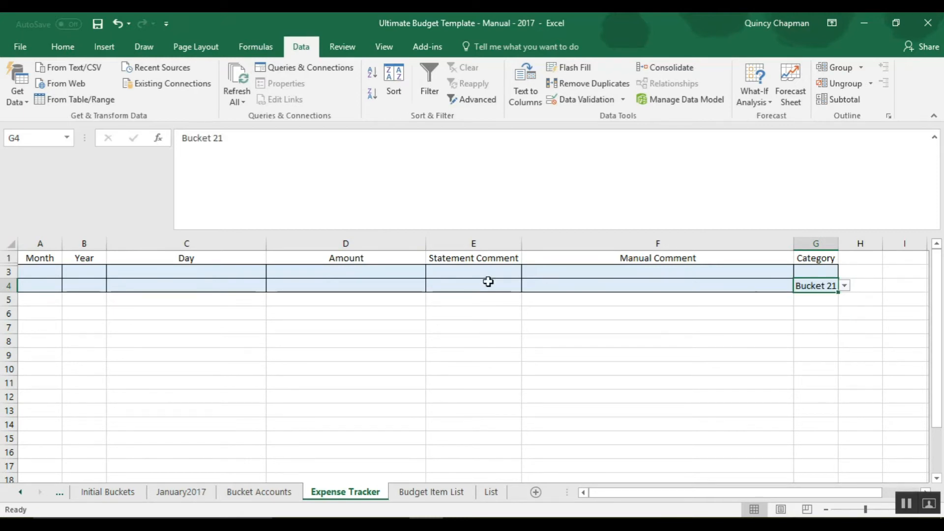
click(335, 292)
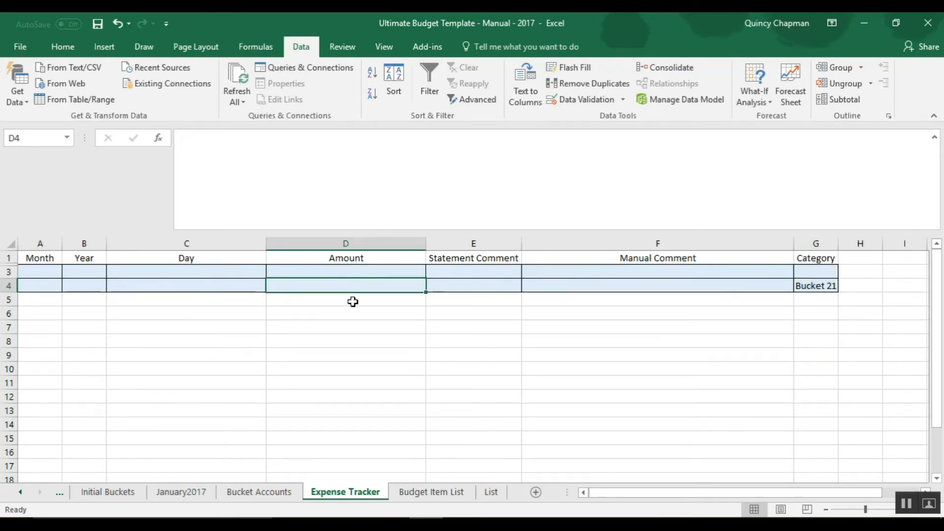
text(20)
key(Return)
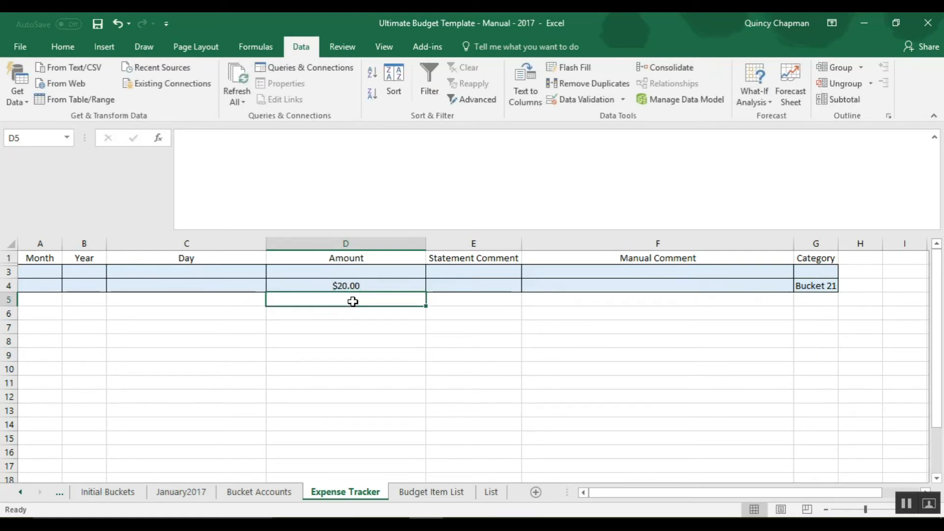
Step: Enter January as the month and 2017 as the year of the row 4 entry
key(Left)
key(Up)
key(Left)
key(Left)
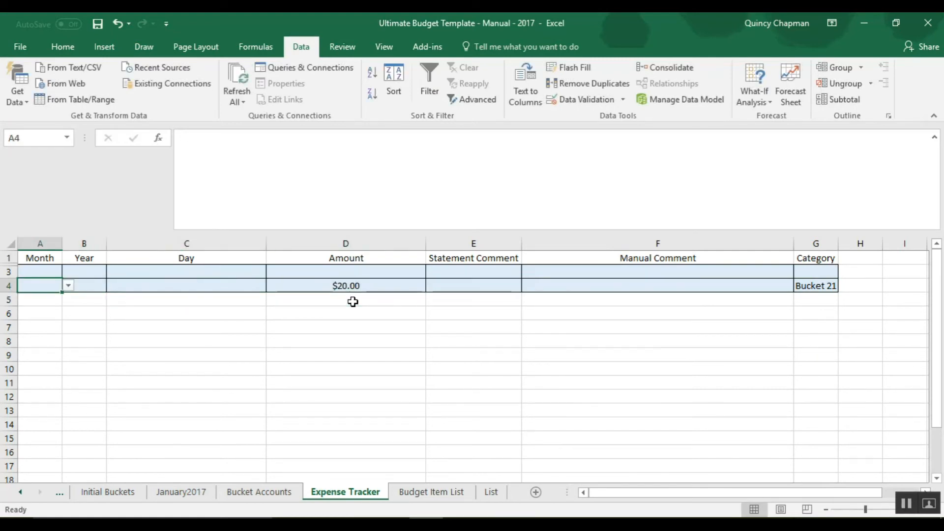
text(January)
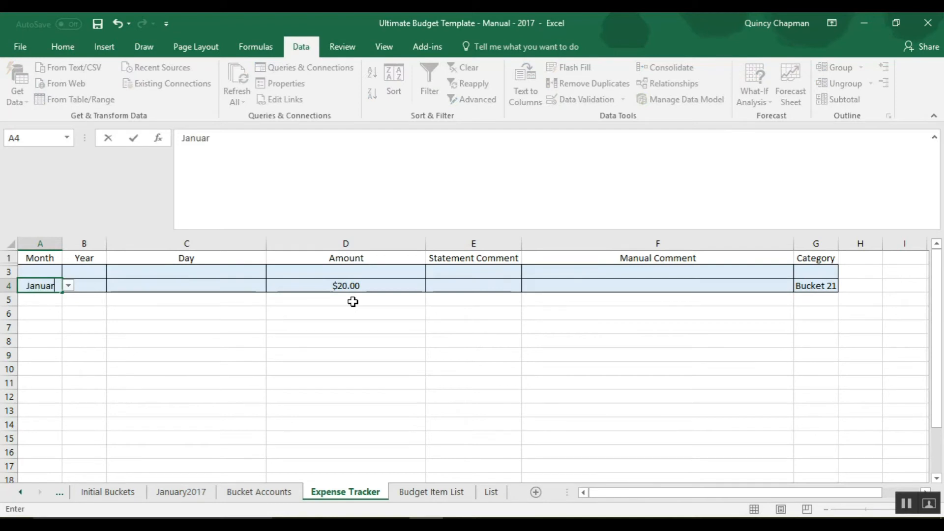
key(Tab)
text(2017)
key(Return)
Step: Check how the test entry affects Bucket 21's values in B24 and C24 of Bucket Accounts
click(252, 493)
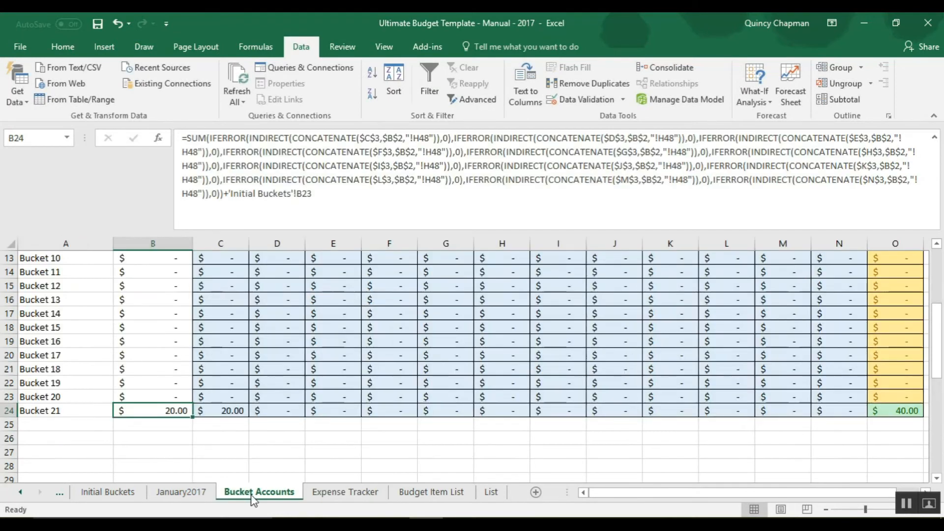
click(231, 413)
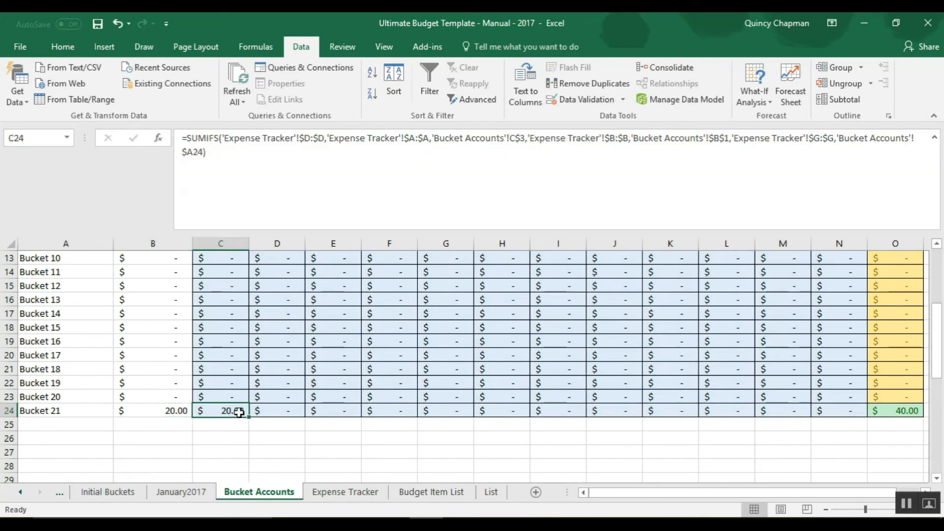
click(169, 411)
click(224, 412)
Step: Change the amount of the Bucket 21 entry in Expense Tracker to -20
click(379, 493)
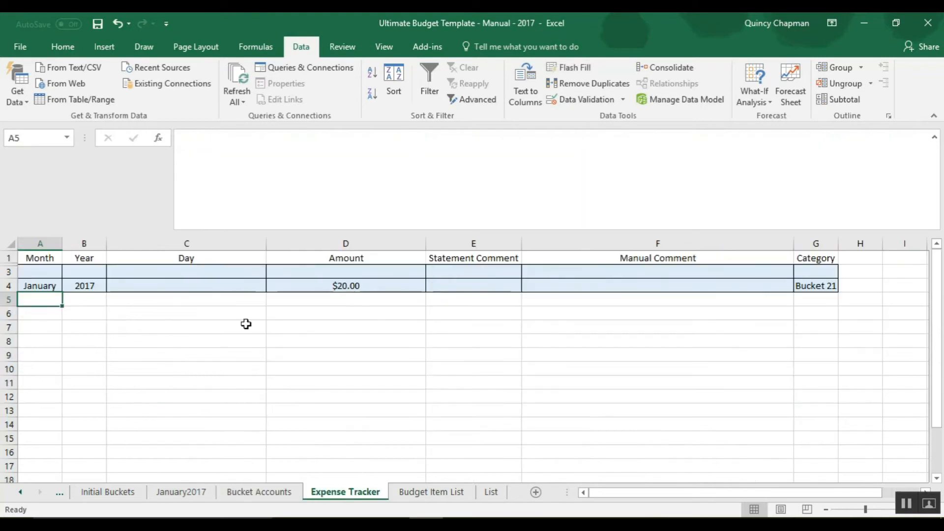
click(333, 285)
click(188, 141)
text(-)
key(Return)
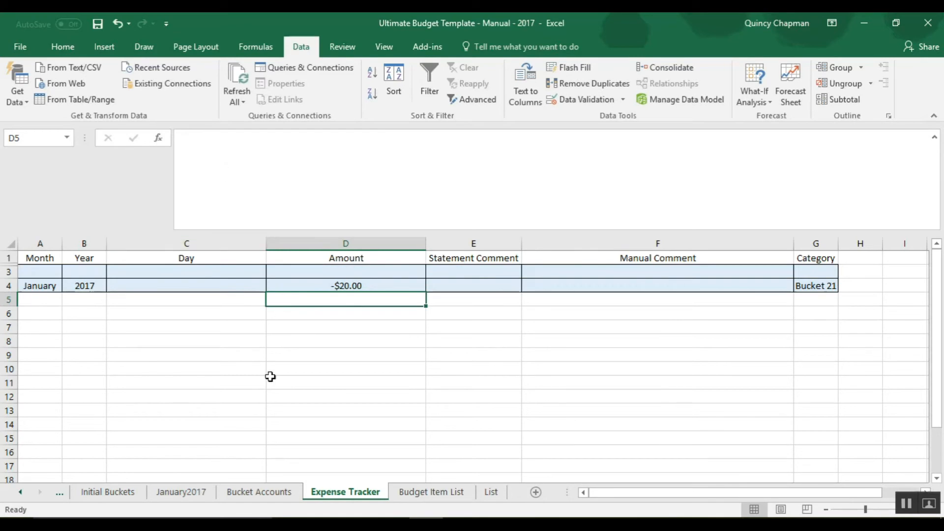
Step: Recheck Bucket 21's B24, C24 and column O total in Bucket Accounts
click(260, 492)
click(163, 410)
click(216, 411)
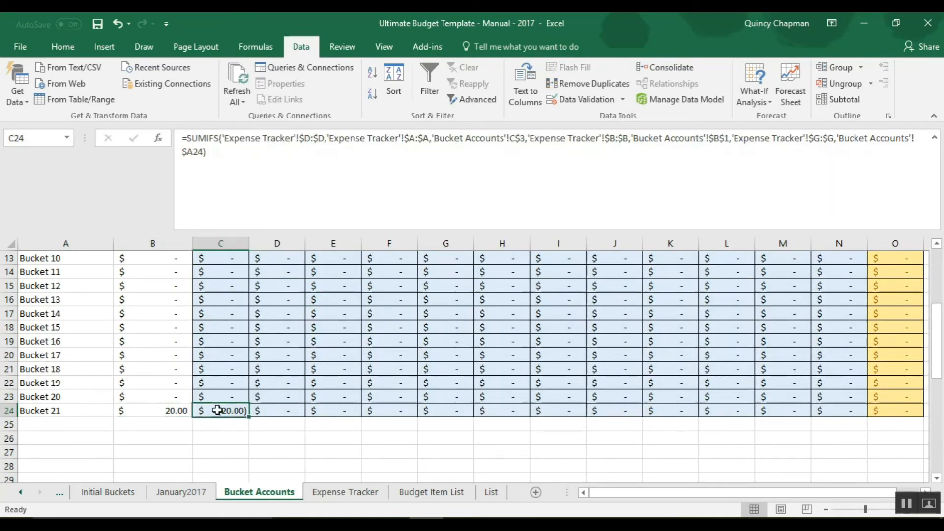
click(885, 410)
Step: Examine the Checking Account Reconciliation formula in G86 of the January2017 sheet's Monthly Summary
click(180, 491)
scroll(374, 388, down, 6)
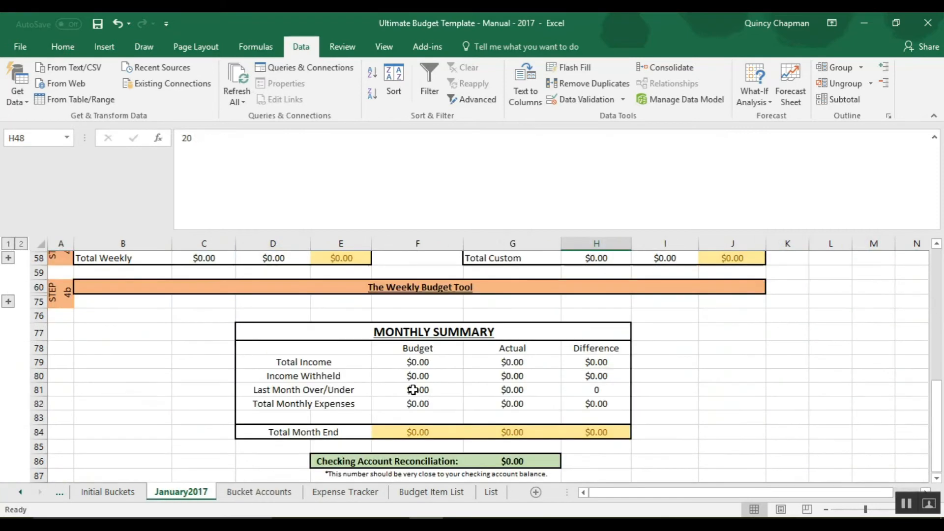
scroll(264, 457, down, 3)
scroll(567, 380, up, 2)
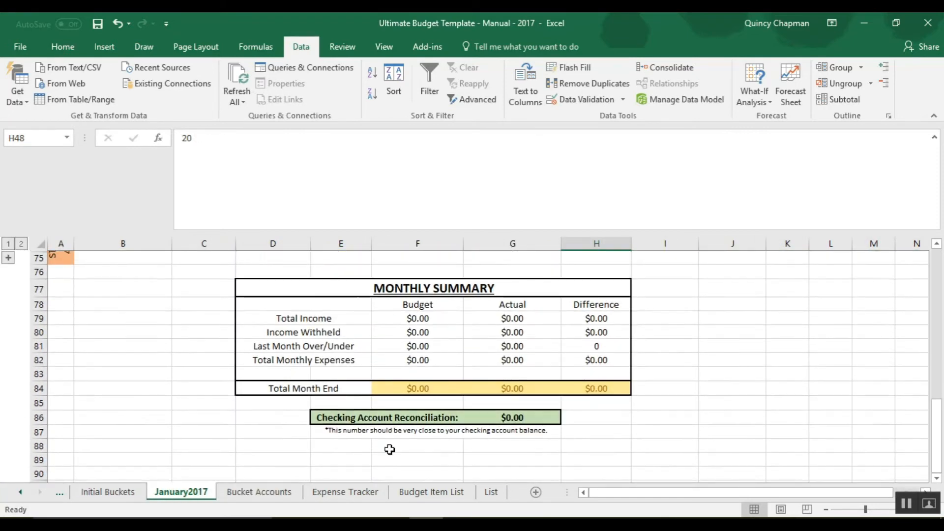
click(515, 417)
click(375, 152)
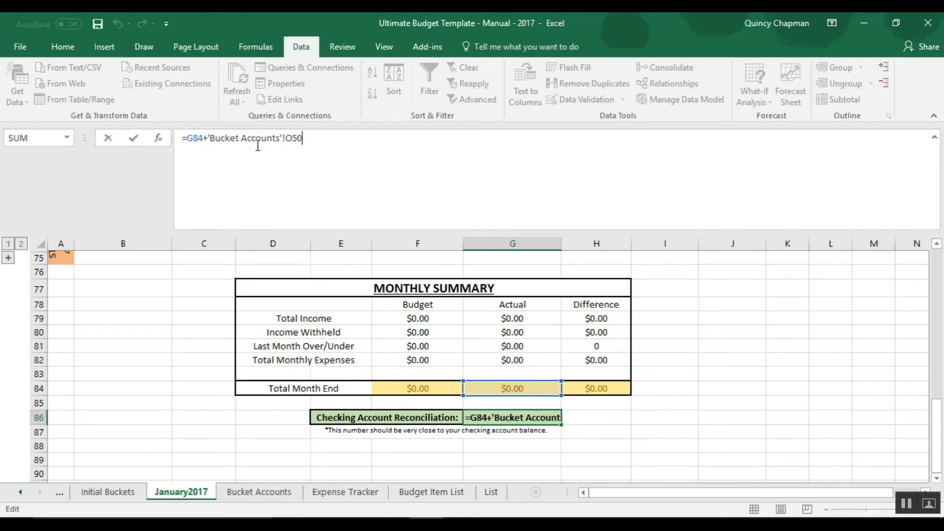
key(Return)
Step: Unhide row 50 between rows 49 and 51 of Bucket Accounts
click(259, 492)
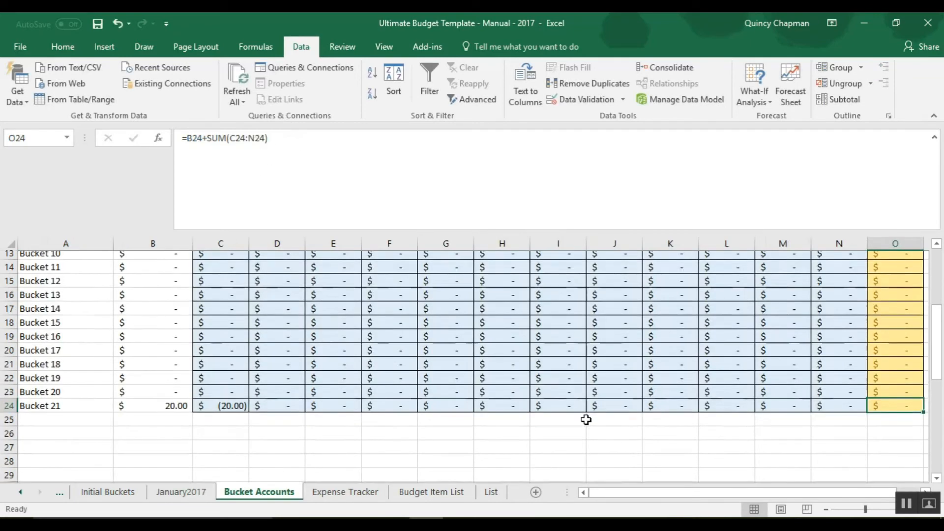
scroll(586, 419, down, 2)
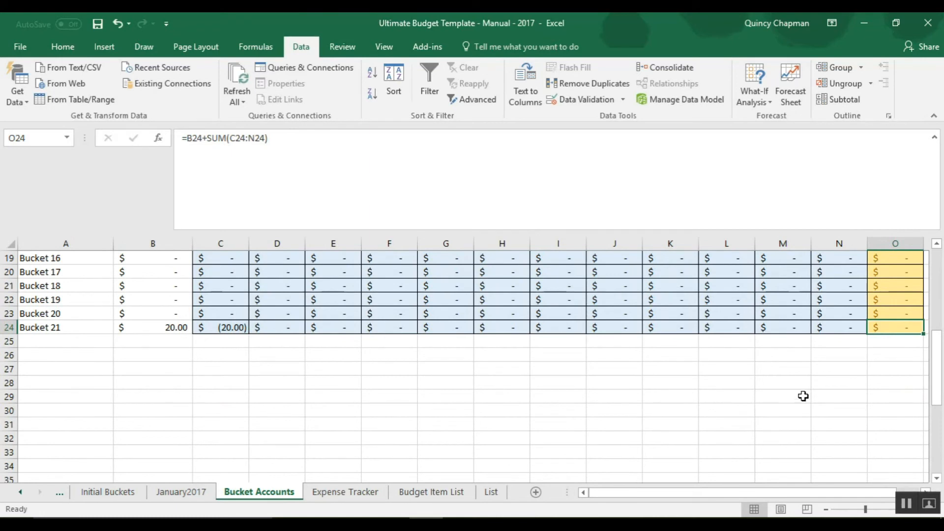
scroll(803, 397, down, 7)
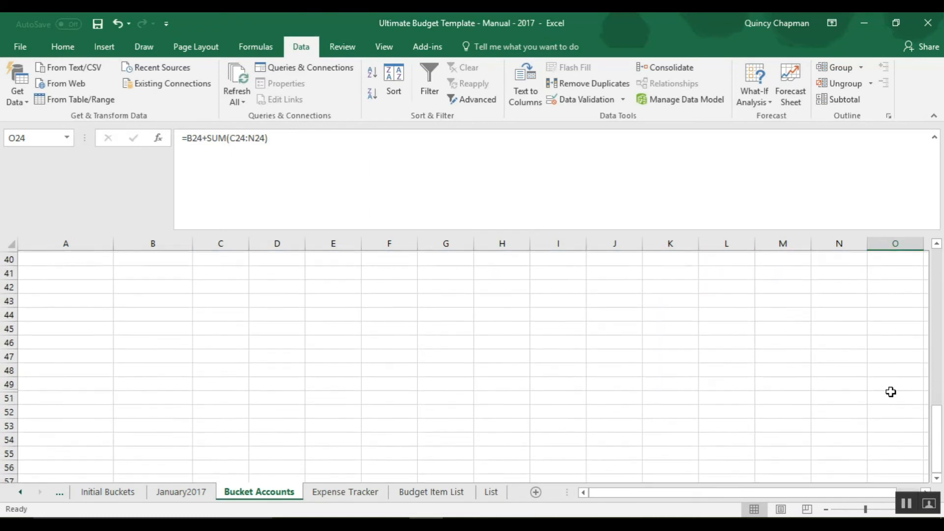
click(21, 382)
drag(9, 382, 9, 396)
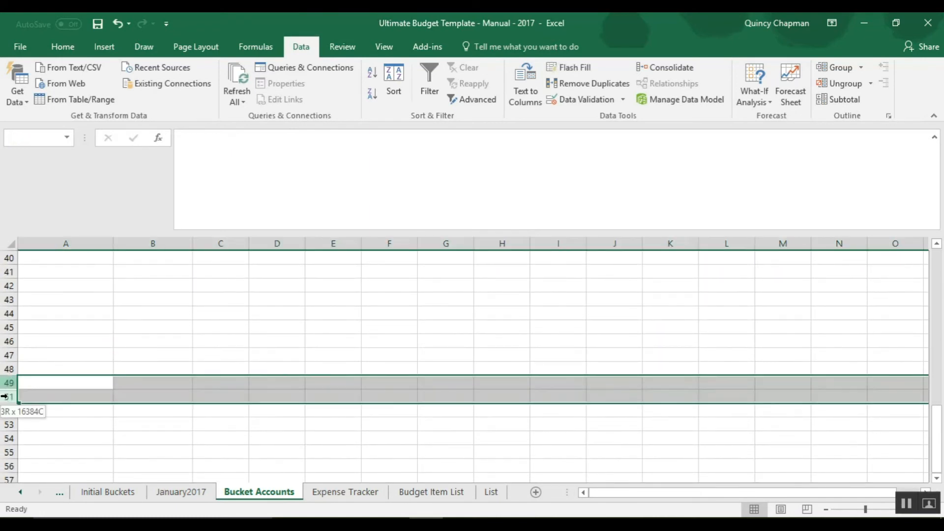
right_click(10, 399)
click(50, 387)
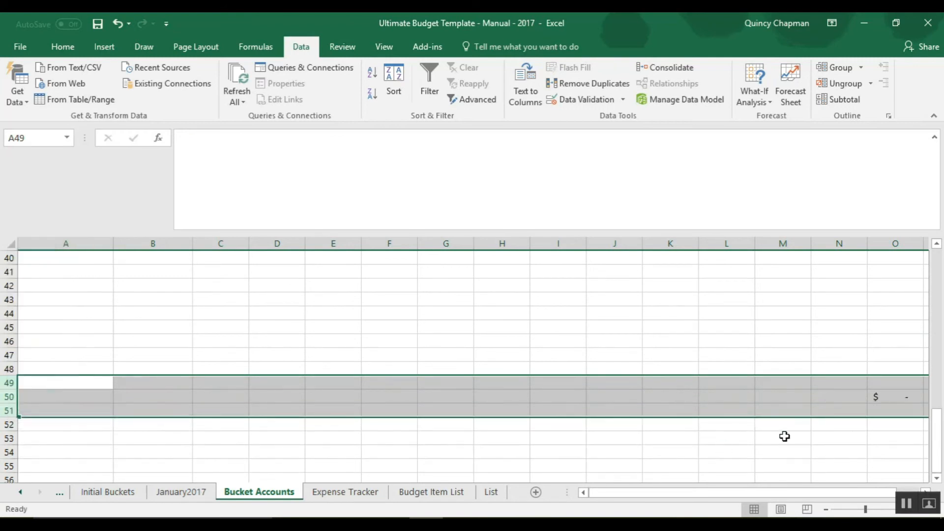
Step: Inspect the range summed by the balance total formula in O50 of Bucket Accounts
click(896, 397)
click(313, 154)
mouse_move(942, 441)
mouse_down()
mouse_move(937, 275)
mouse_move(936, 334)
mouse_move(914, 396)
mouse_move(927, 452)
mouse_up()
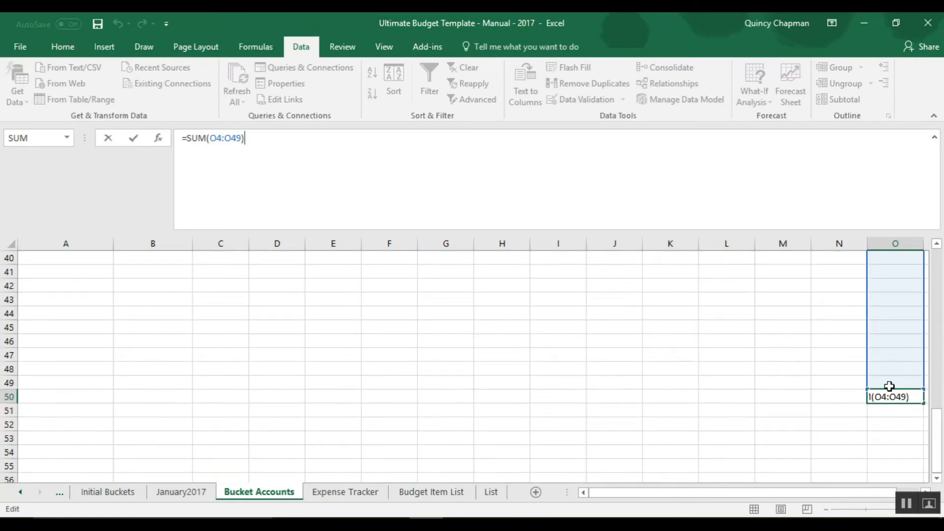
Step: Hide row 50 of Bucket Accounts and go back to the start of the sheet
click(7, 396)
right_click(8, 396)
click(49, 370)
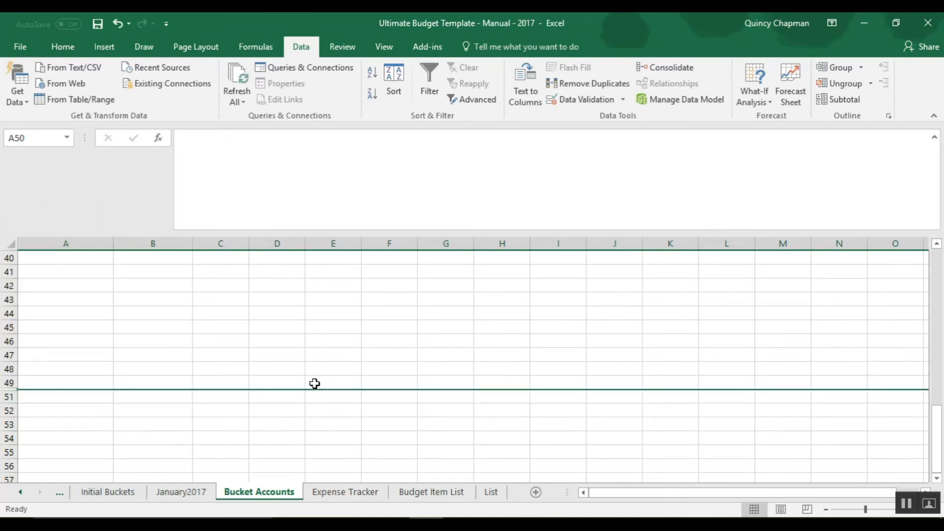
click(263, 351)
scroll(246, 364, up, 13)
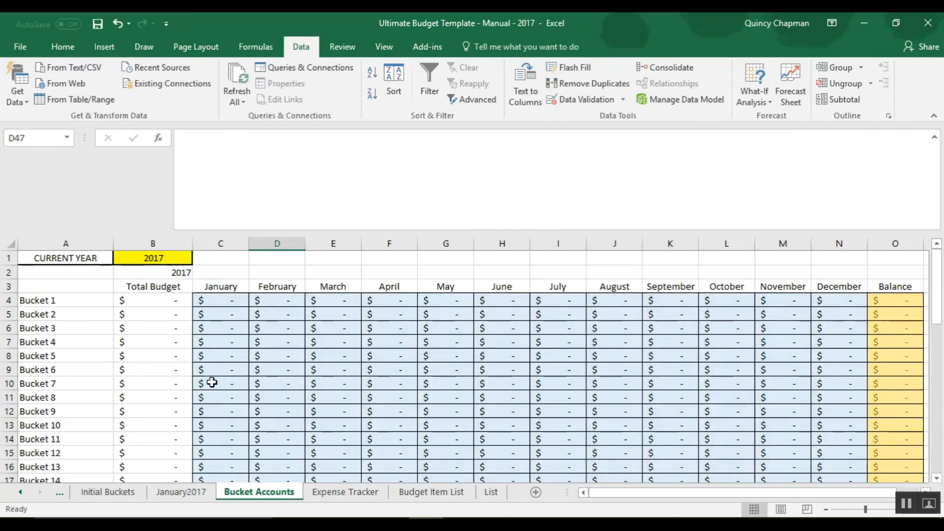
Step: Review the bucket rows and the Amount to Move to Your Budget on the Initial Buckets sheet
click(109, 493)
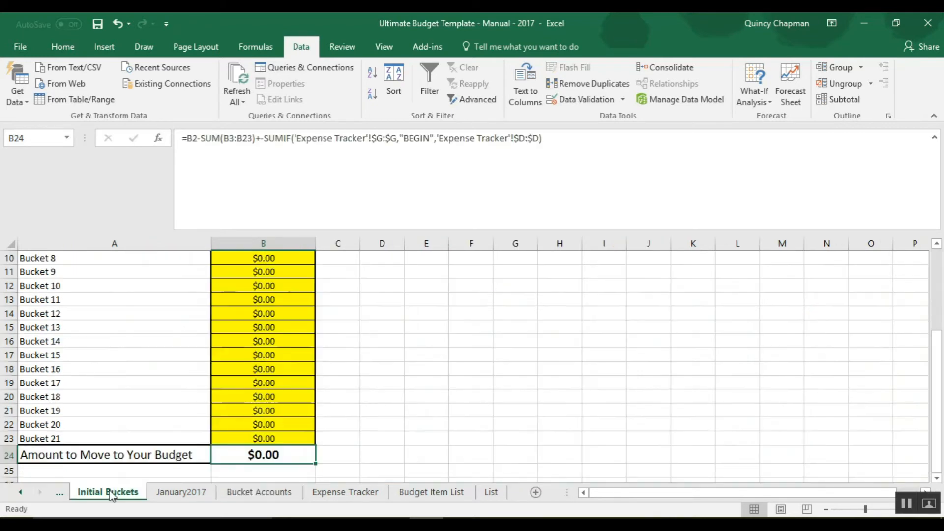
scroll(328, 396, up, 3)
scroll(326, 391, down, 4)
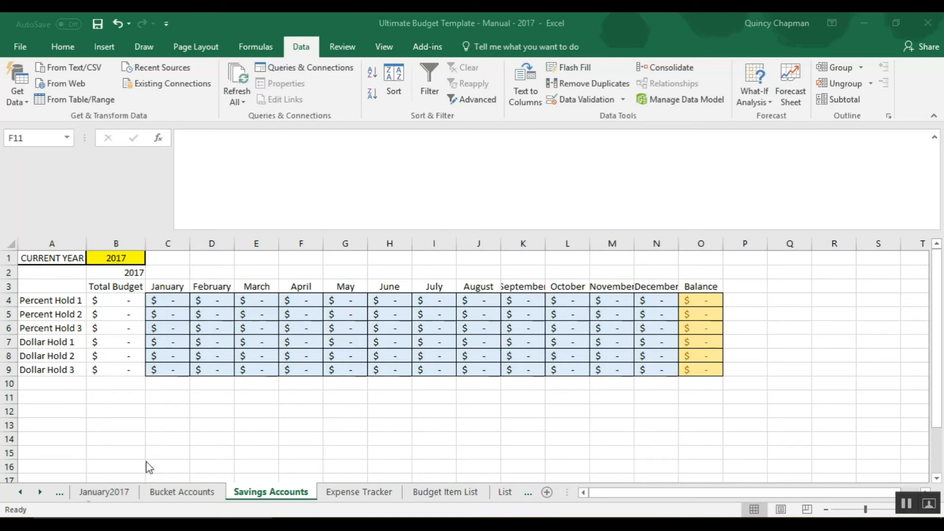
Step: In the Personal Withholdings of January2017, set Percent Hold 1, 2 and 3 to 10%, 2% and 1%
click(98, 491)
scroll(204, 399, up, 4)
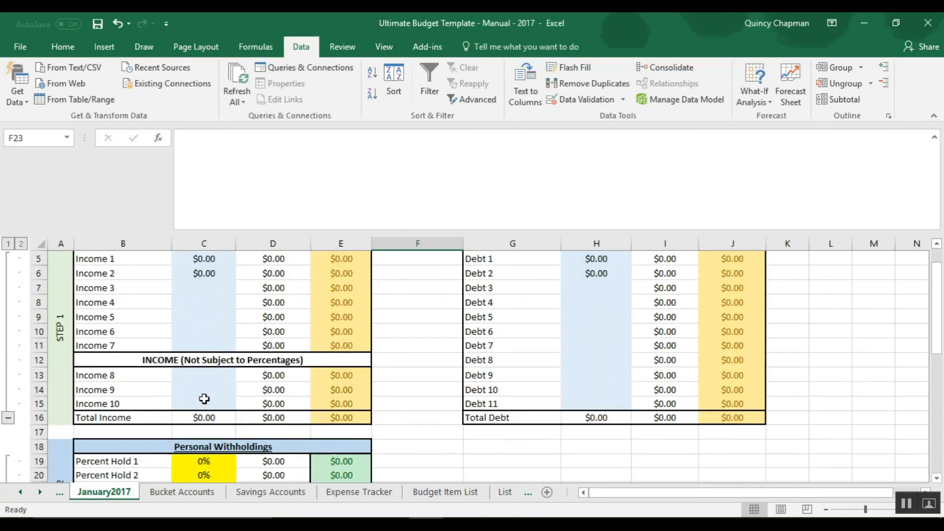
scroll(248, 361, down, 4)
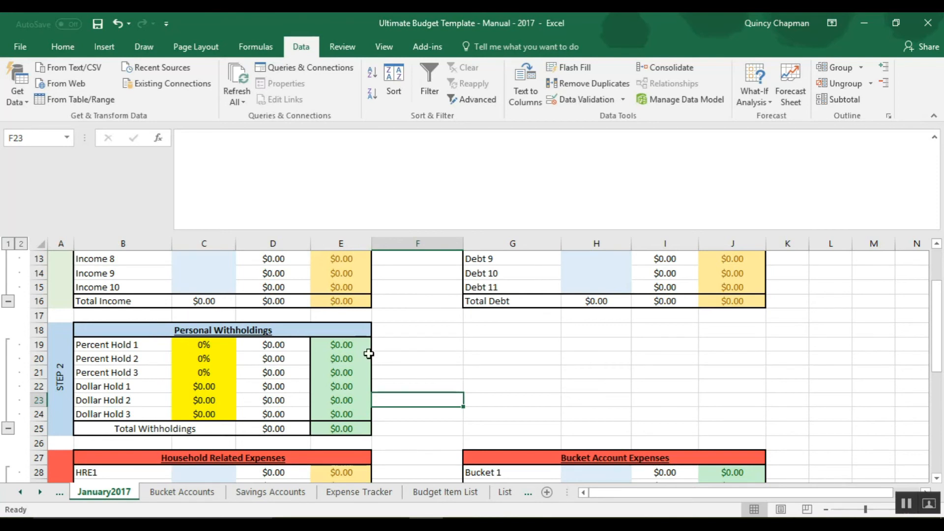
scroll(230, 394, up, 1)
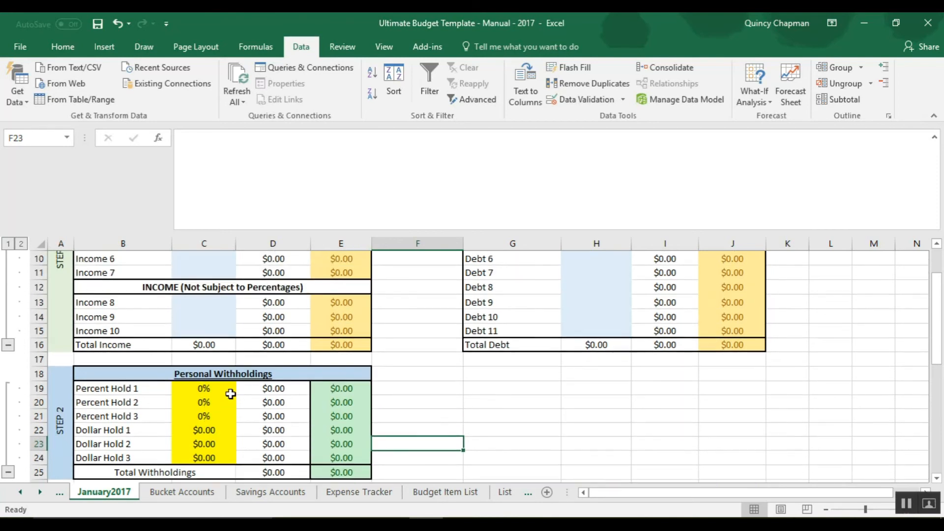
scroll(234, 385, down, 1)
click(230, 346)
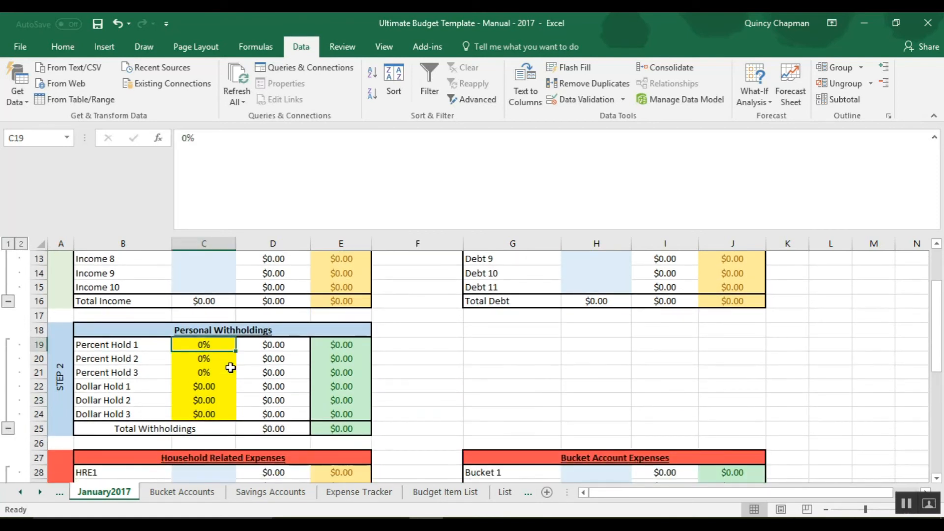
text(10)
key(Return)
text(2)
key(Return)
text(1)
key(Return)
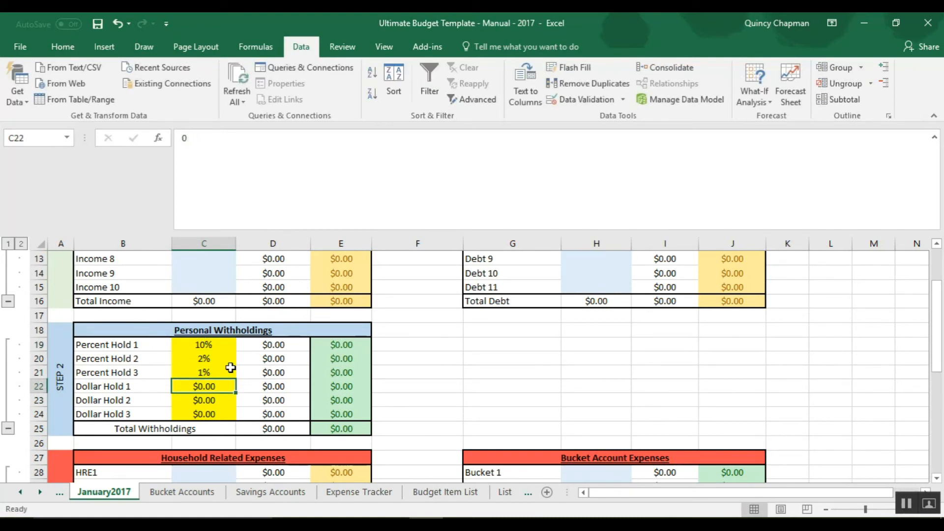
Step: Set Dollar Hold 1, 2 and 3 to $15, $20 and $30
text(15)
key(Return)
text(20)
key(Return)
text(30)
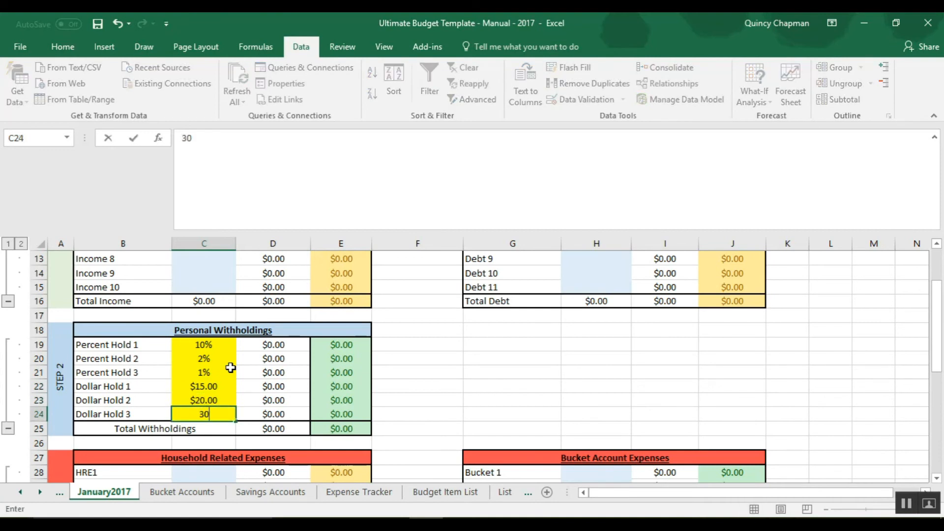
key(Return)
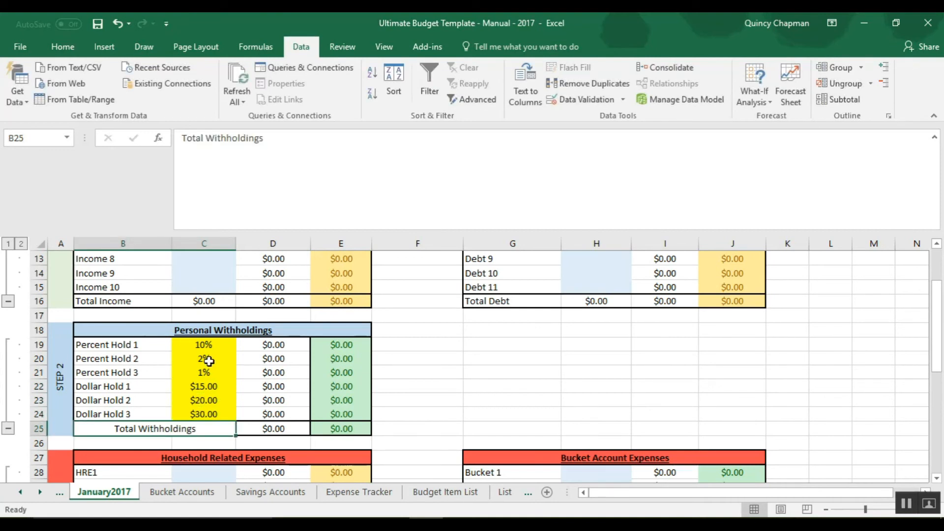
Step: Examine the Actual withholding cells D19:D24 and the income rows that feed them
scroll(216, 382, up, 3)
scroll(216, 382, down, 2)
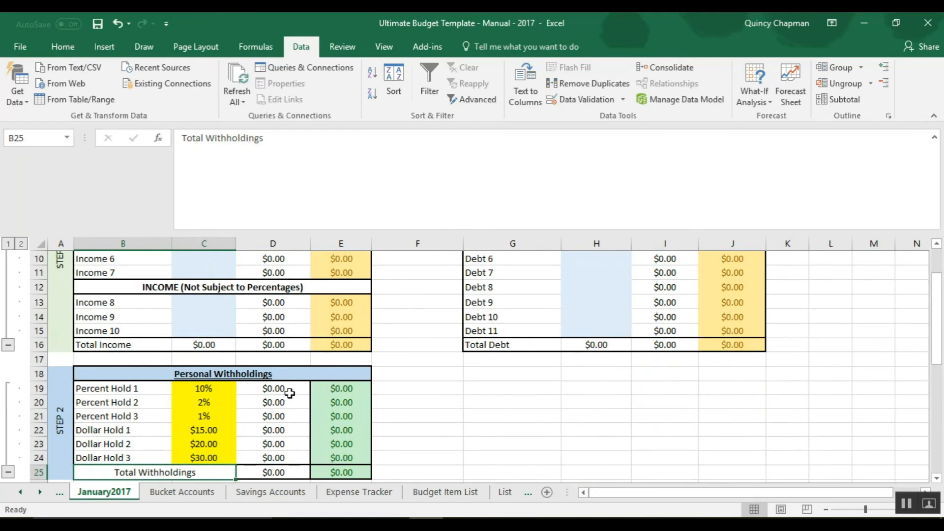
drag(280, 390, 274, 457)
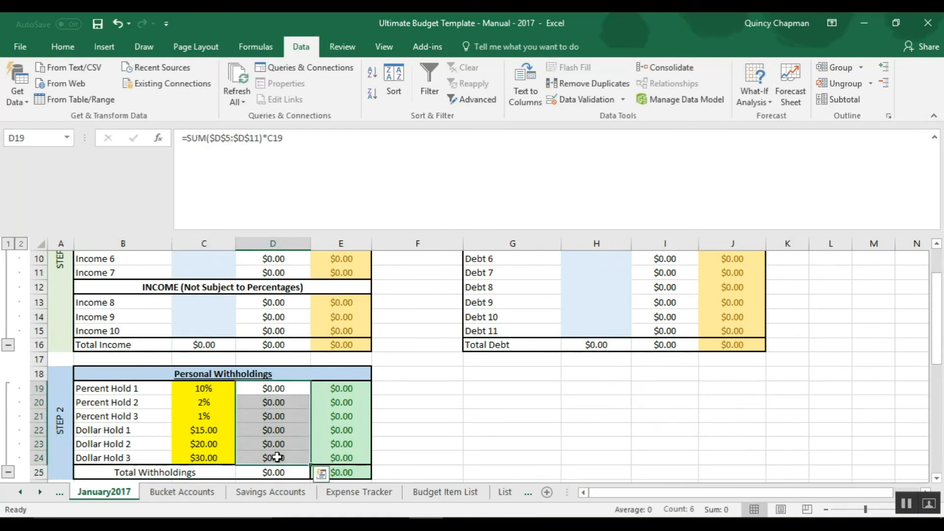
scroll(275, 417, up, 3)
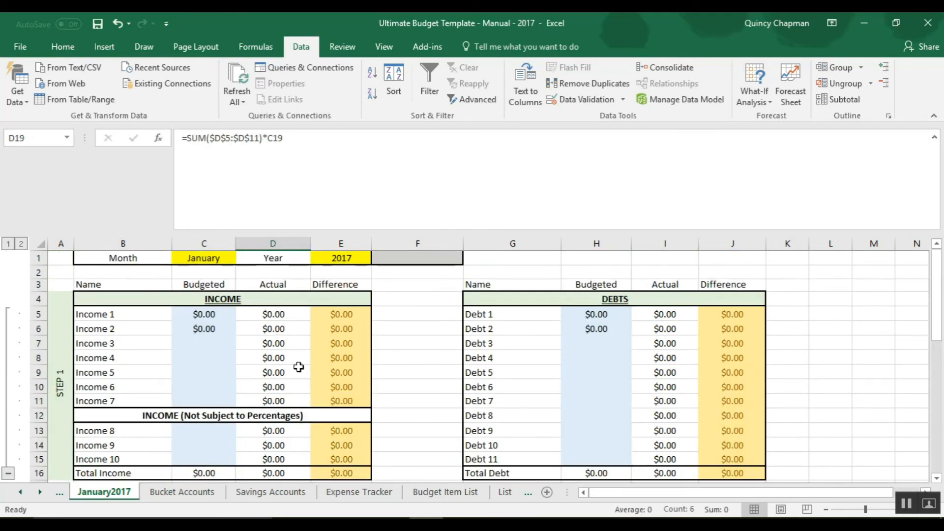
scroll(246, 335, down, 3)
Step: Enter January as the month and 2017 as the year in row 5 of Expense Tracker
click(380, 493)
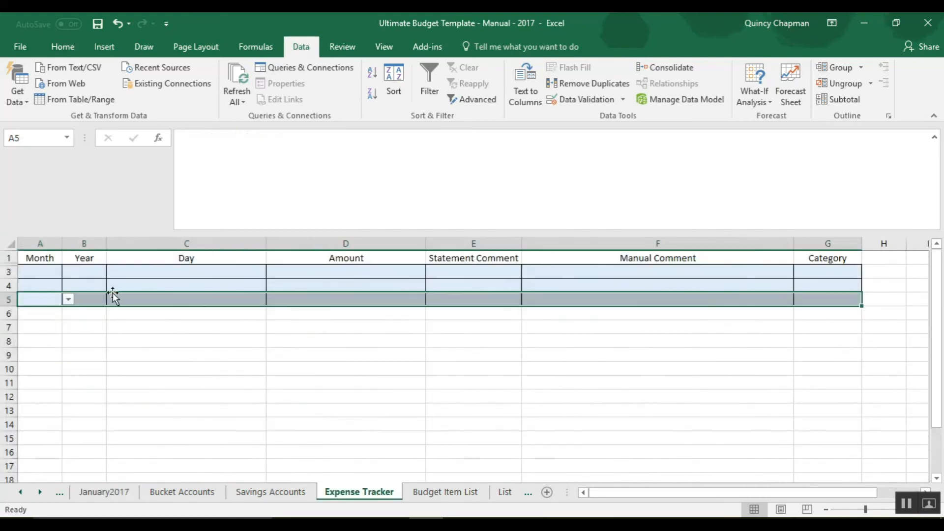
click(41, 302)
text(January)
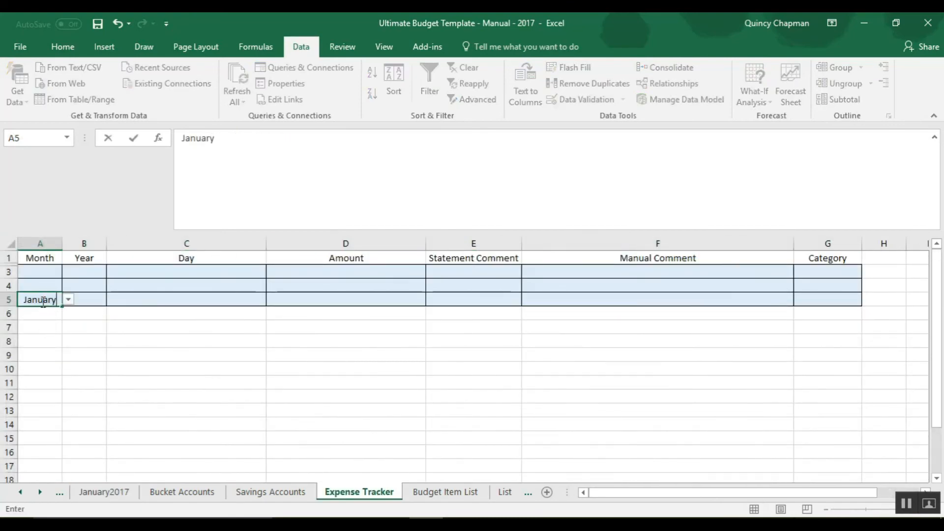
key(Tab)
text(2017)
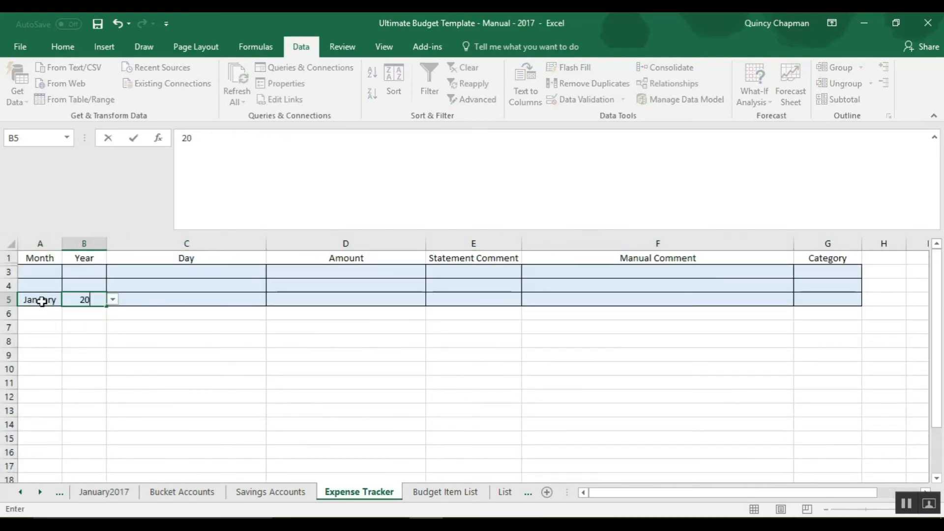
Step: Give the row 5 entry an amount of $1,000 and the category Income 1
key(Tab)
key(Tab)
text(100)
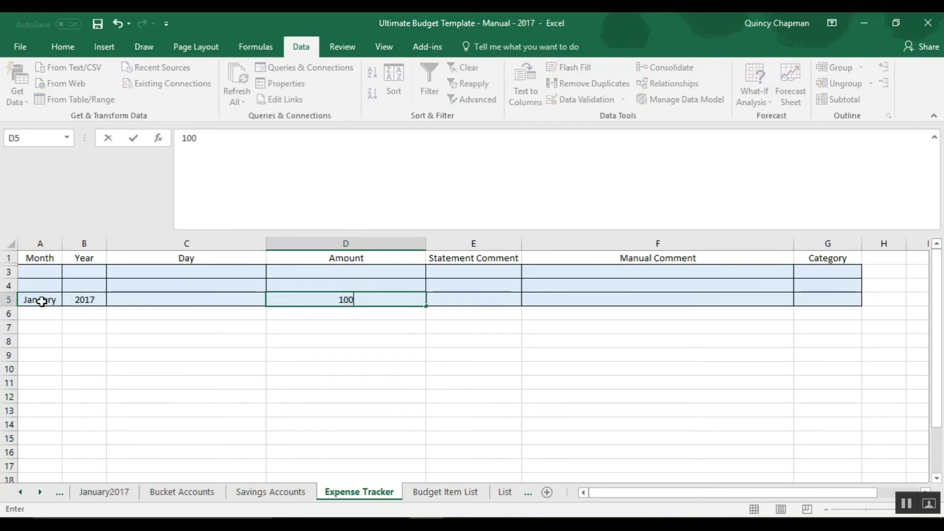
key(Tab)
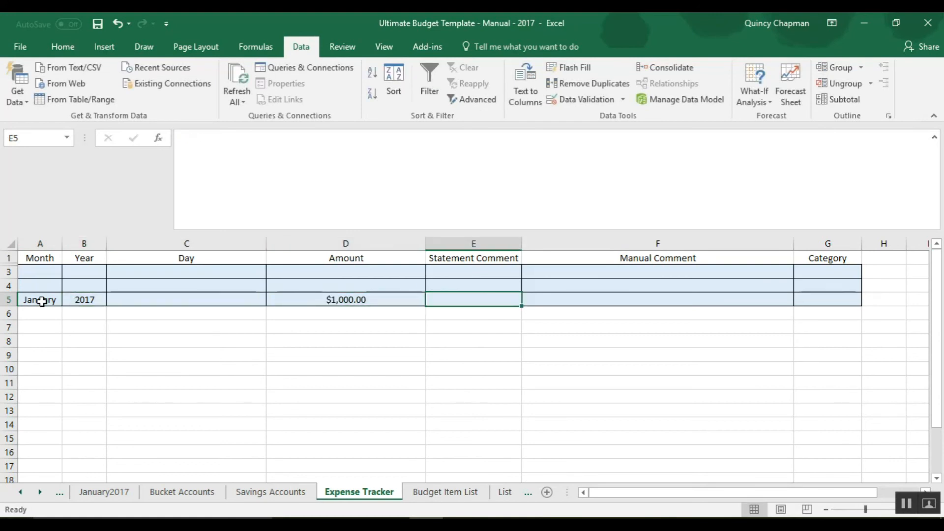
click(844, 301)
click(868, 300)
click(827, 311)
Step: Check the Actual amount of each percent and dollar hold in D19:D24 of January2017
click(118, 492)
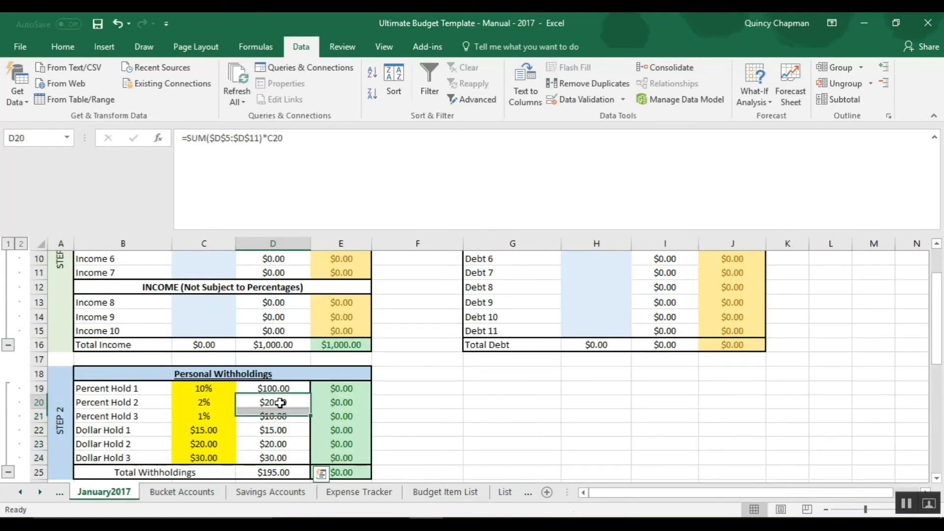
drag(271, 389, 272, 458)
click(279, 387)
click(279, 402)
click(276, 416)
click(274, 430)
click(275, 444)
click(280, 458)
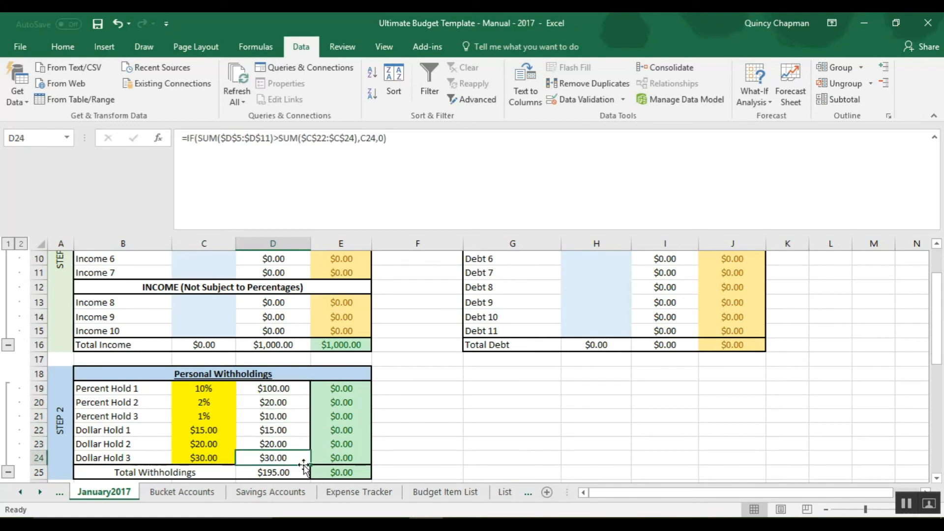
Step: Check the Total Budget values of the six holds in B4:B9 of Savings Accounts
click(251, 493)
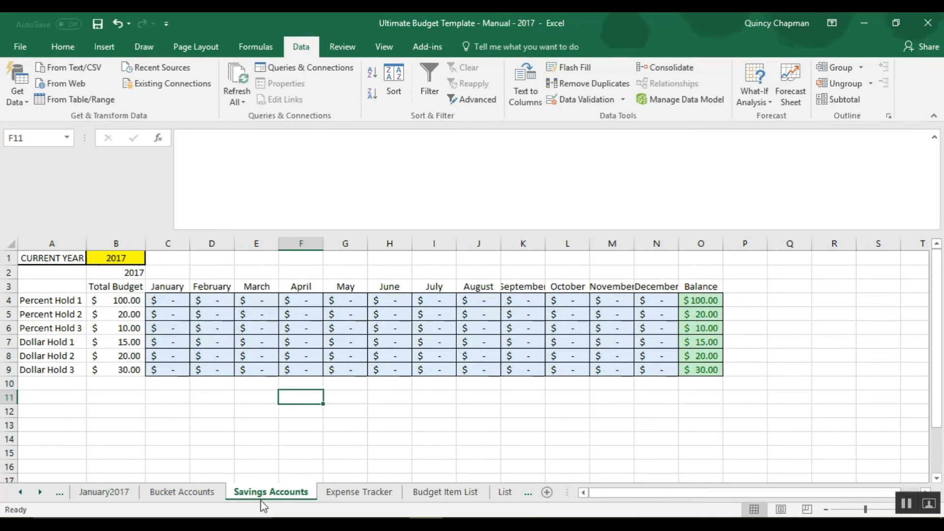
click(182, 492)
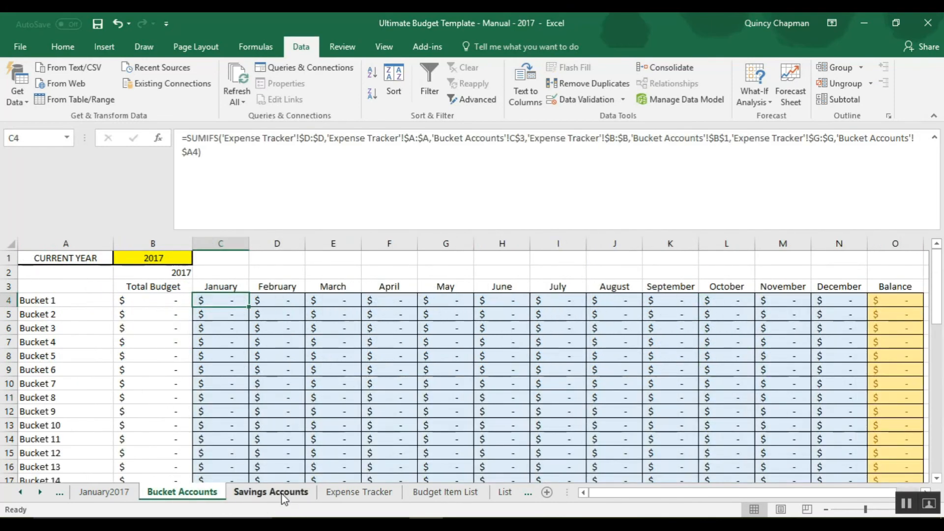
click(284, 497)
drag(122, 301, 127, 374)
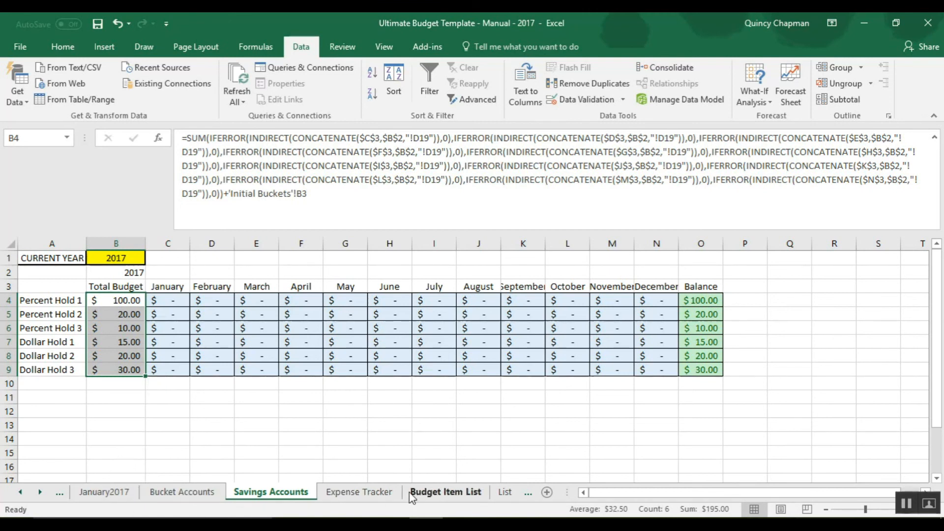
Step: Change the amount of the Income 1 entry in Expense Tracker to $10,000
click(388, 493)
click(335, 300)
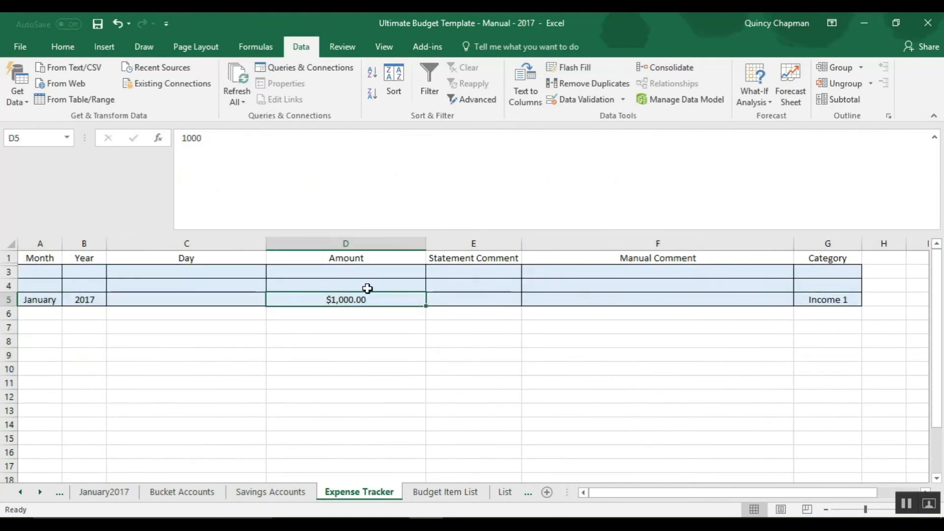
text(1,000.0)
key(Return)
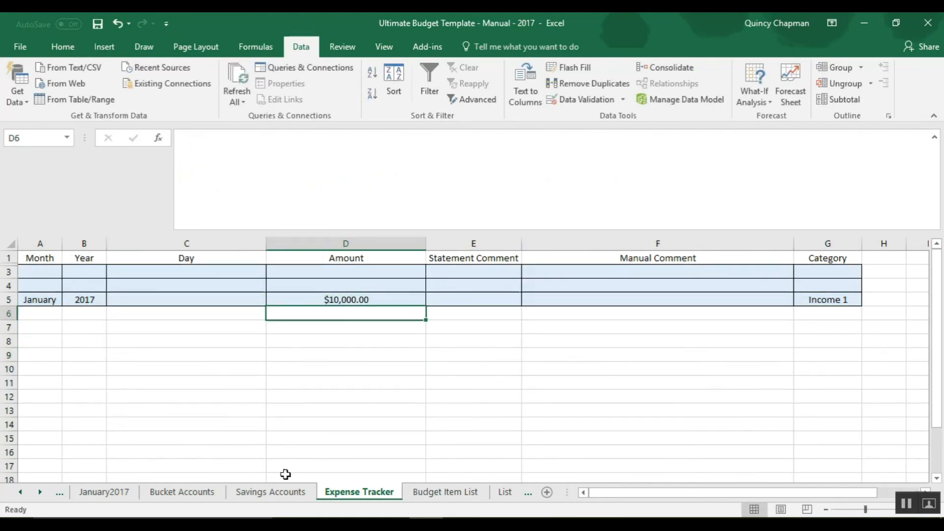
Step: Check the Total Budget values of the percent and dollar holds in Savings Accounts, including Percent Hold 1 in row 4
click(281, 491)
drag(118, 301, 127, 369)
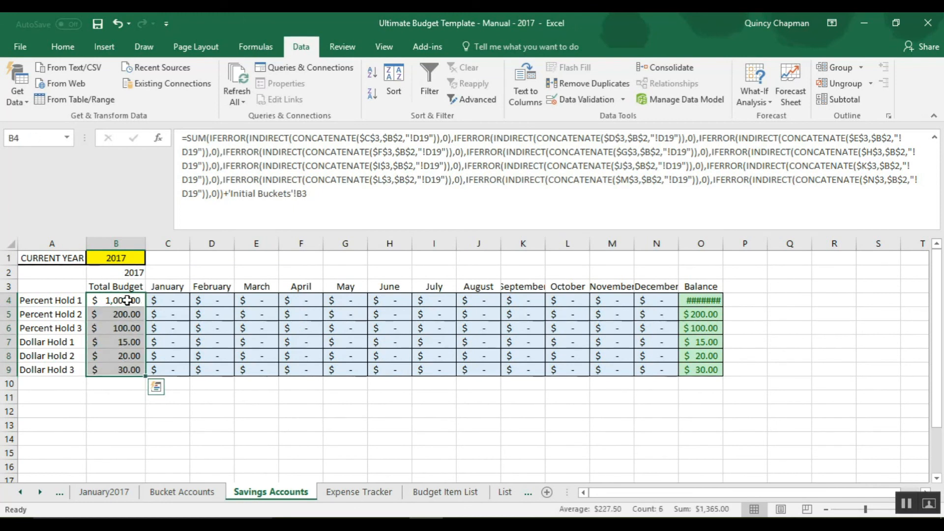
drag(115, 349, 127, 370)
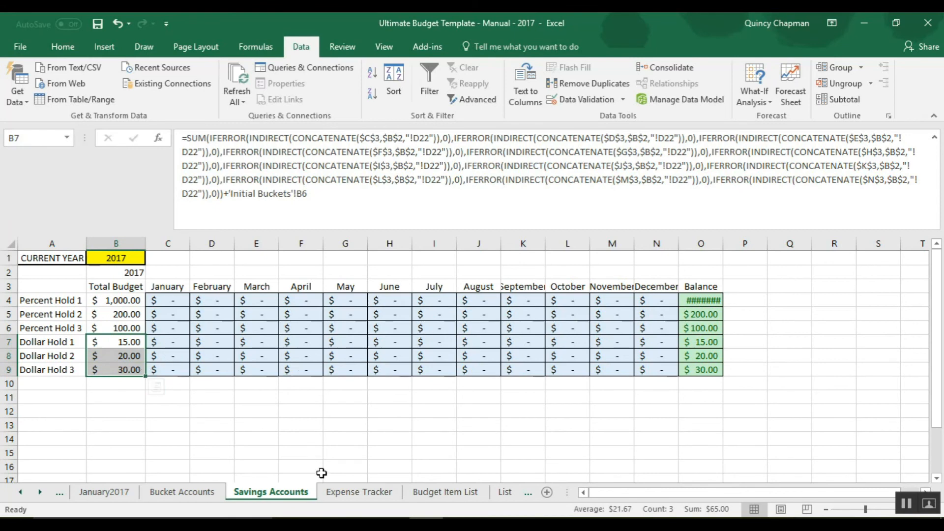
click(361, 491)
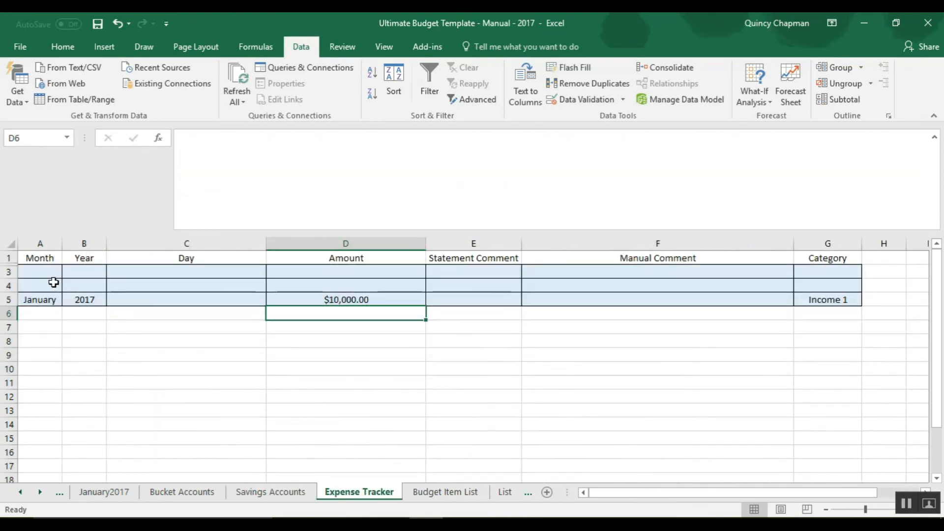
click(256, 493)
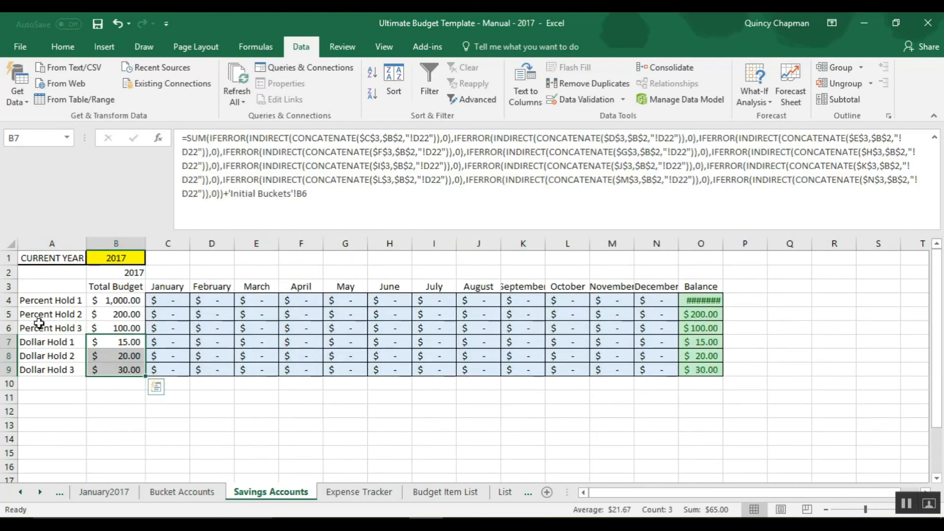
drag(34, 298, 132, 301)
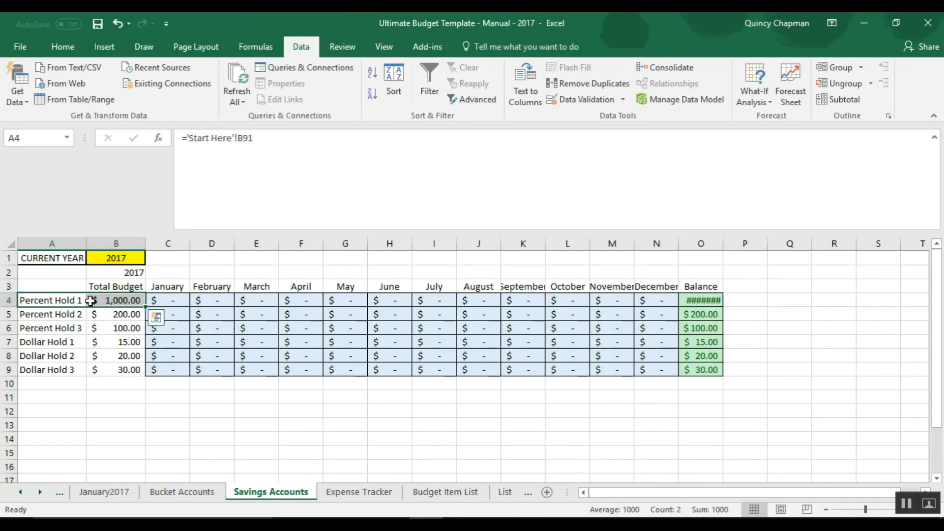
Step: Add a January 2017 entry with an amount of -$100 in row 4 of Expense Tracker
click(352, 493)
click(46, 299)
key(Up)
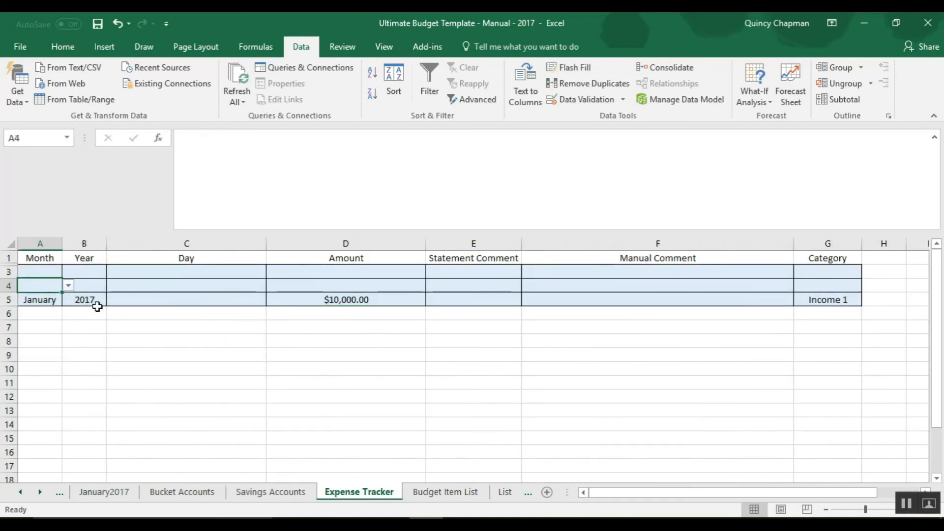
text(January)
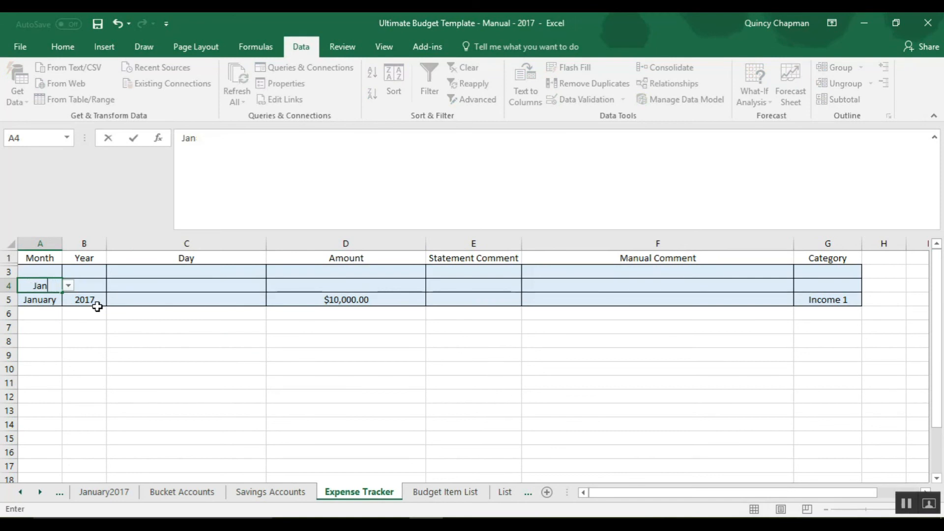
key(Tab)
text(2017)
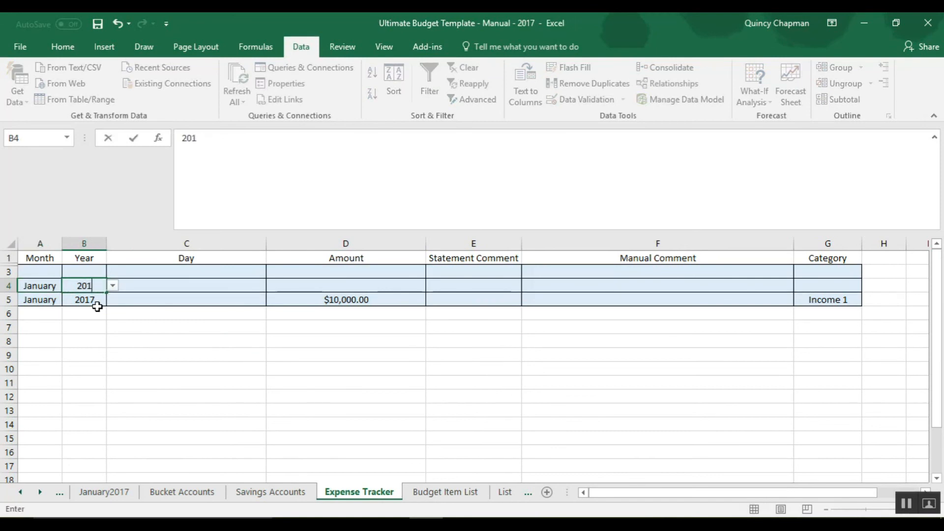
key(Tab)
key(Tab)
text(-)
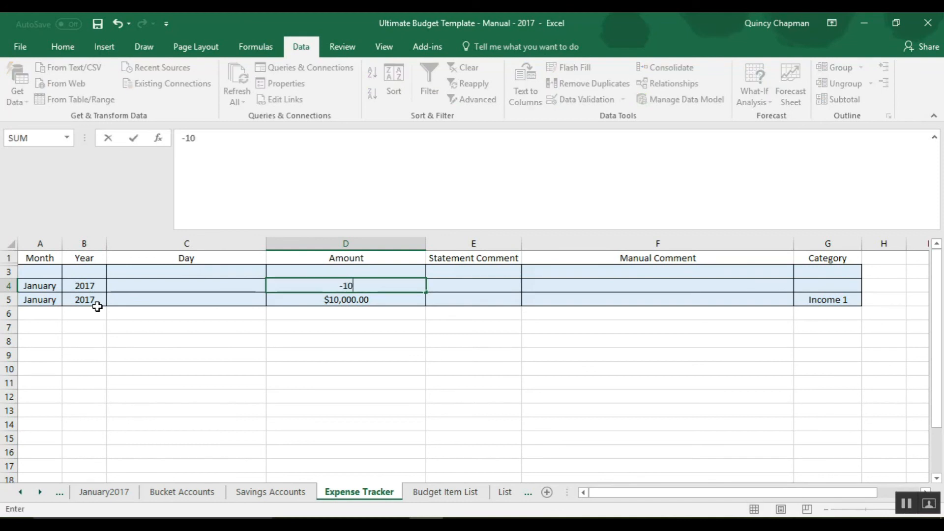
key(Tab)
Step: Assign the category Percent Hold 1 to the -$100 entry in row 4
key(Tab)
key(Tab)
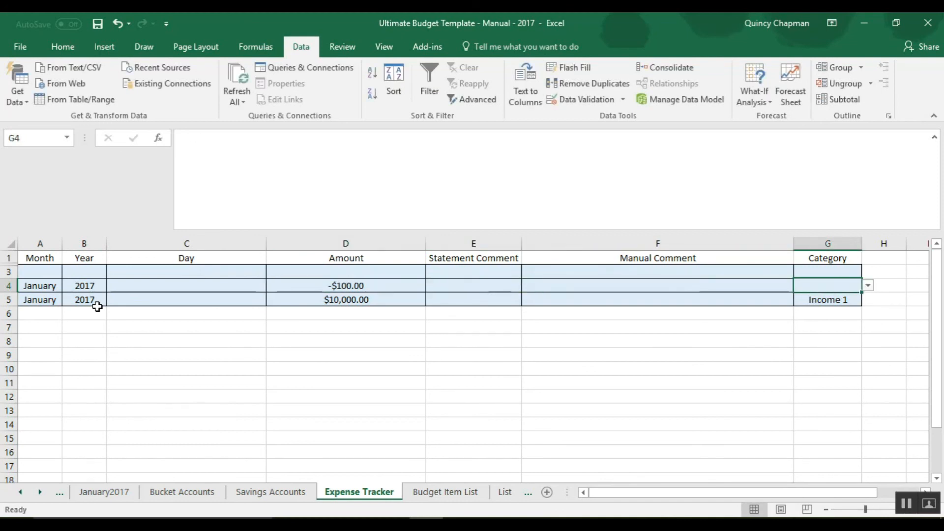
text(Per)
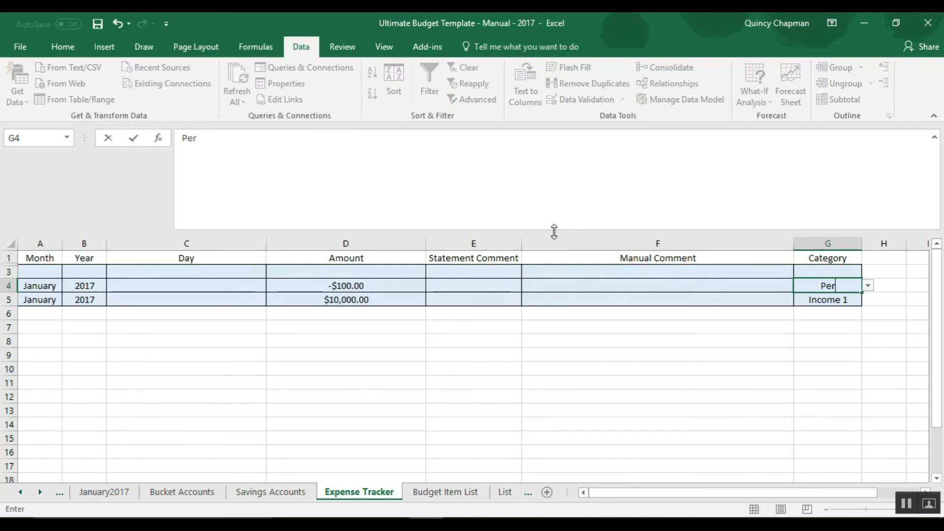
text(cent)
key(Escape)
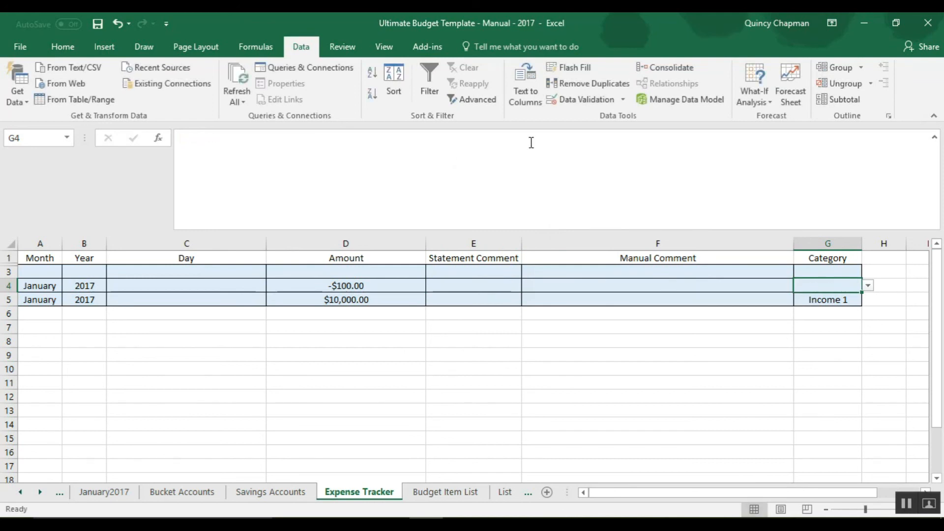
click(868, 285)
drag(868, 317, 868, 355)
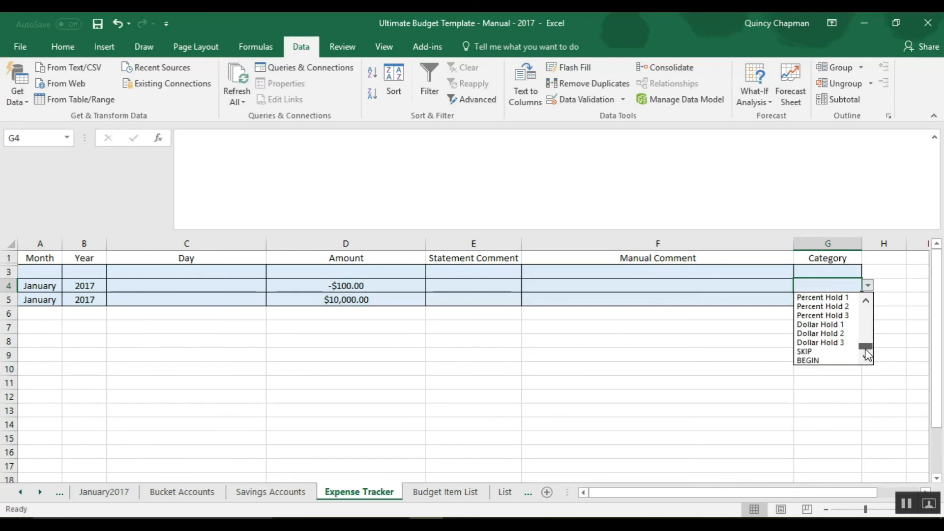
click(826, 297)
click(565, 366)
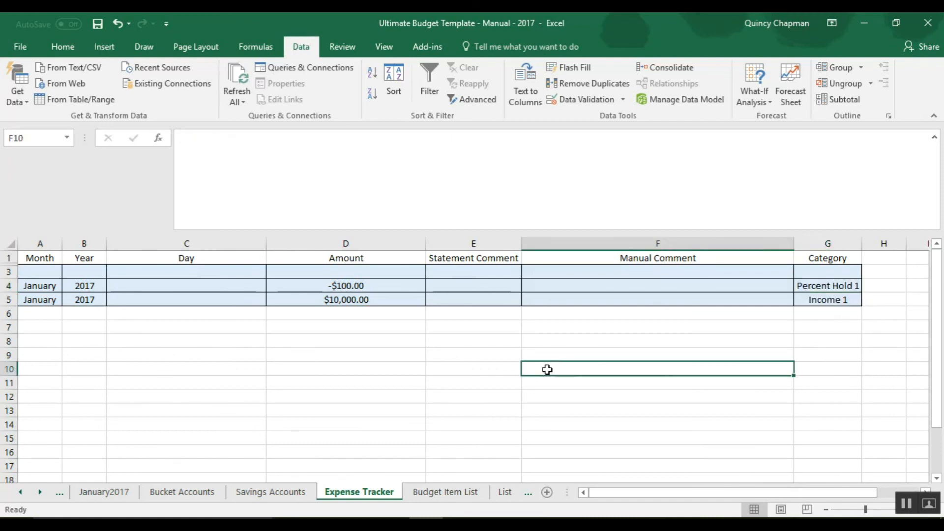
Step: Fit the January column's width to its contents in Savings Accounts and inspect the Percent Hold 1 balance in O4
click(263, 494)
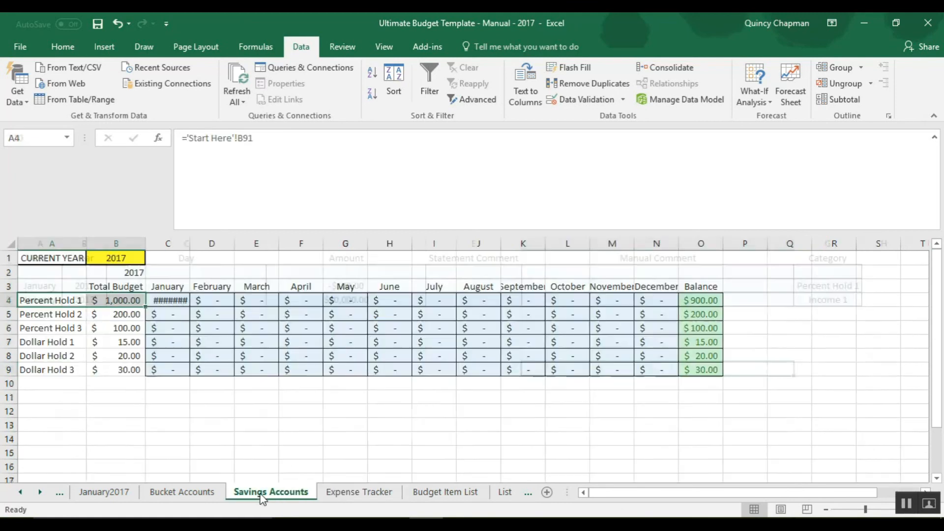
double_click(190, 243)
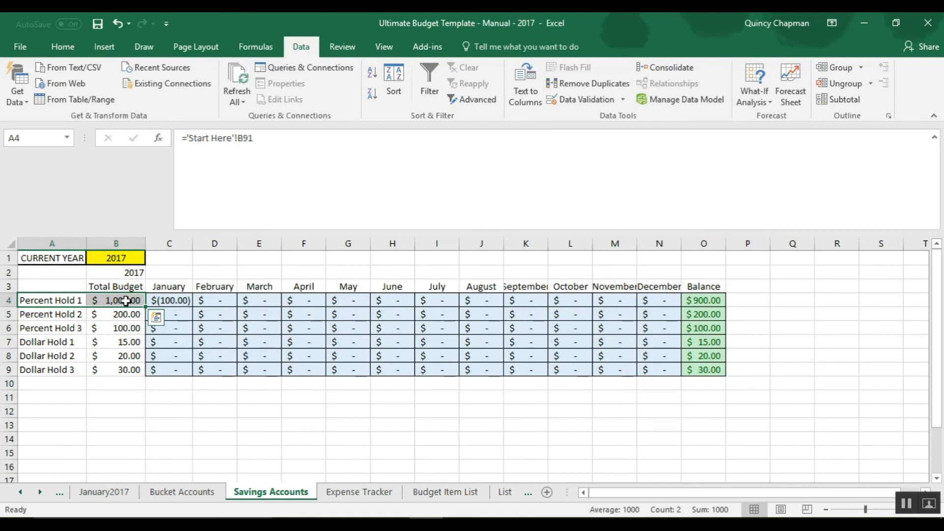
click(709, 301)
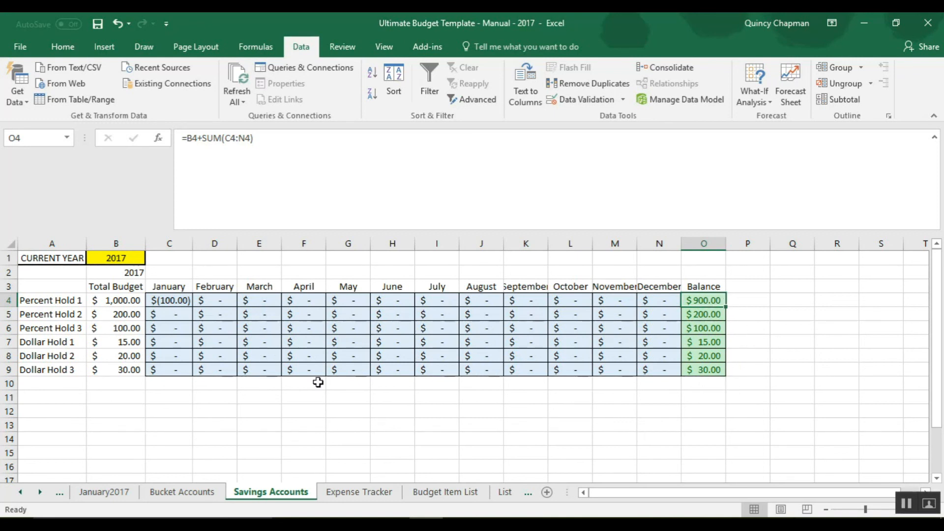
Step: Review the Income and Personal Withholdings sections of the January2017 sheet
click(129, 493)
scroll(458, 415, up, 3)
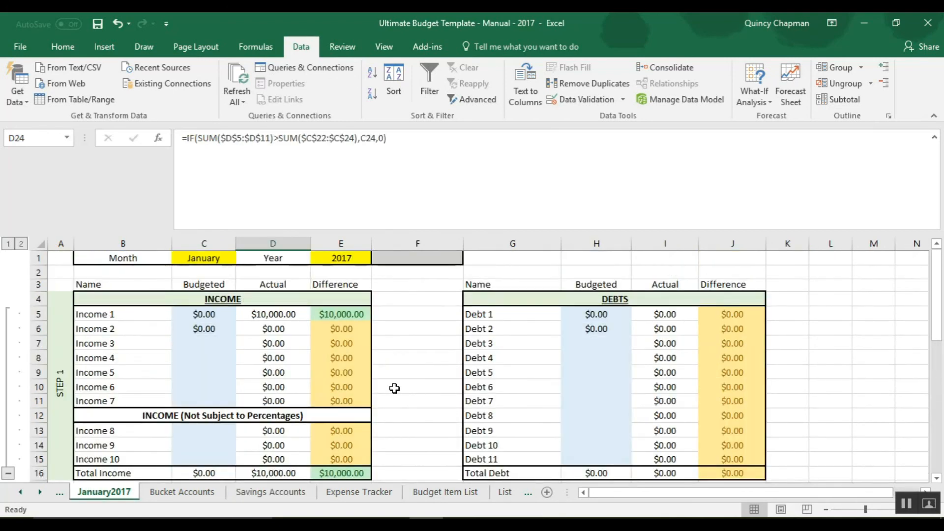
scroll(392, 369, down, 5)
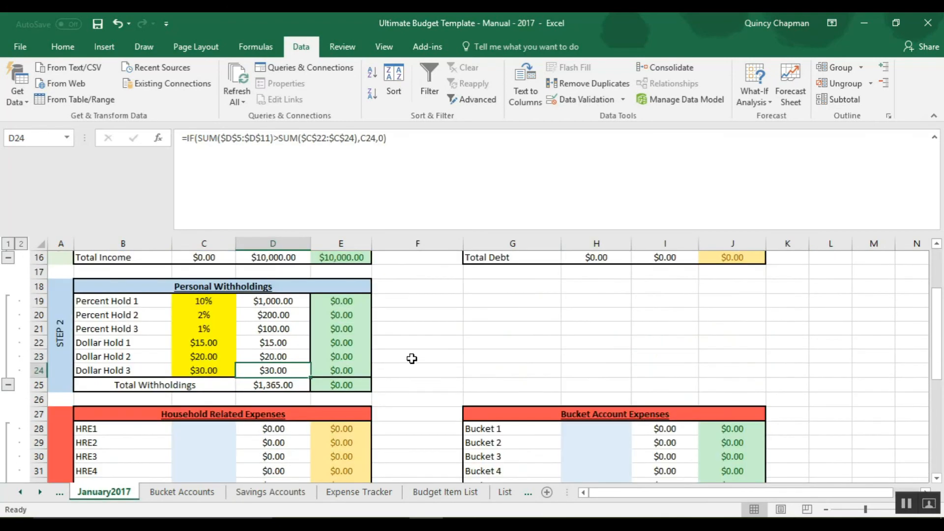